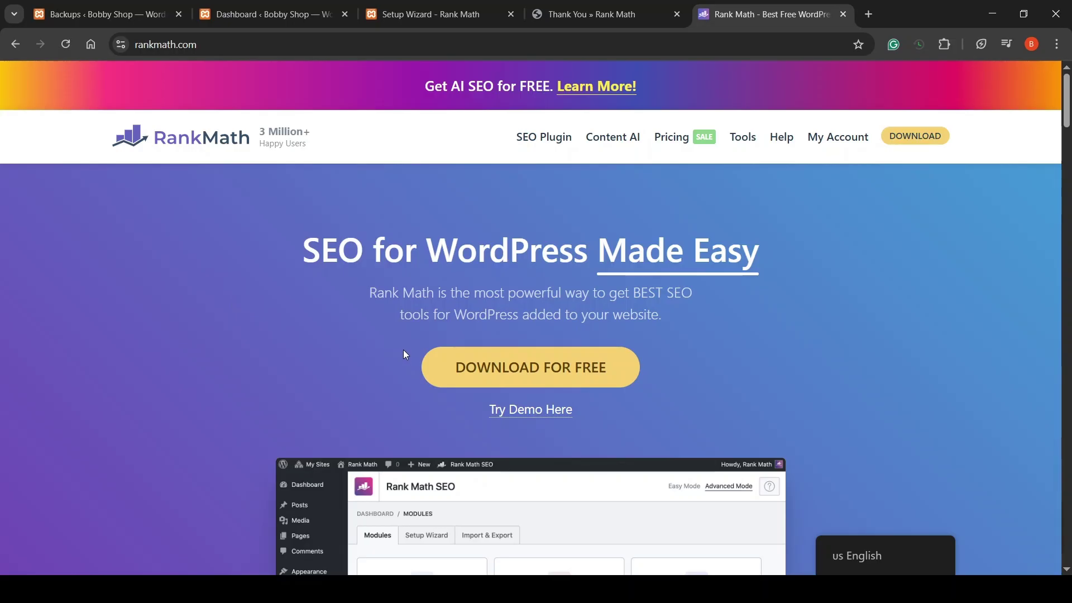
# Step: Download the free Rank Math SEO plugin from rankmath.com
pyautogui.click(520, 370)
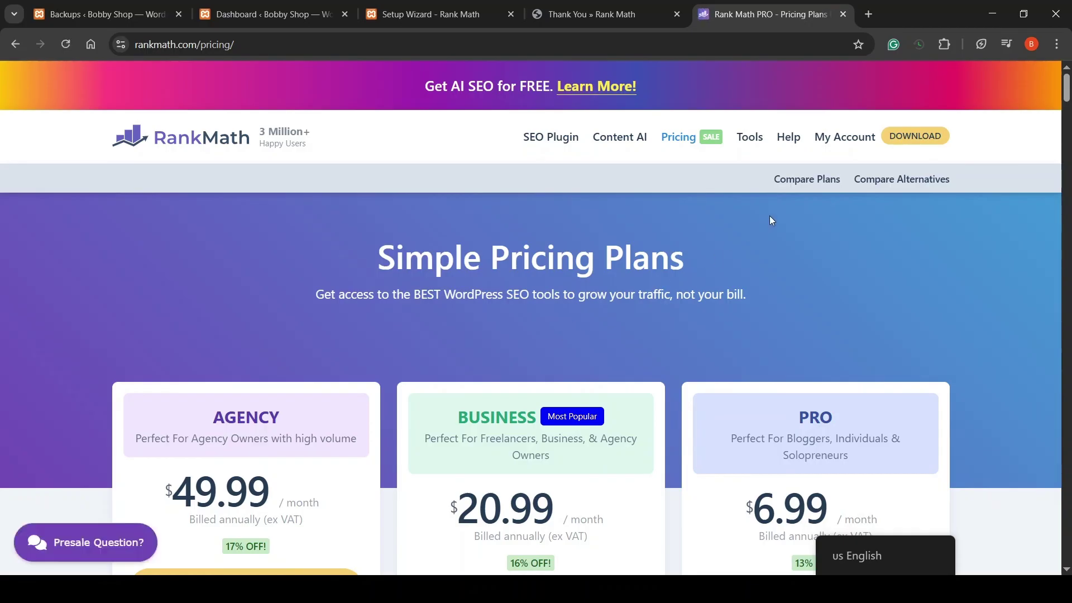
pyautogui.click(896, 138)
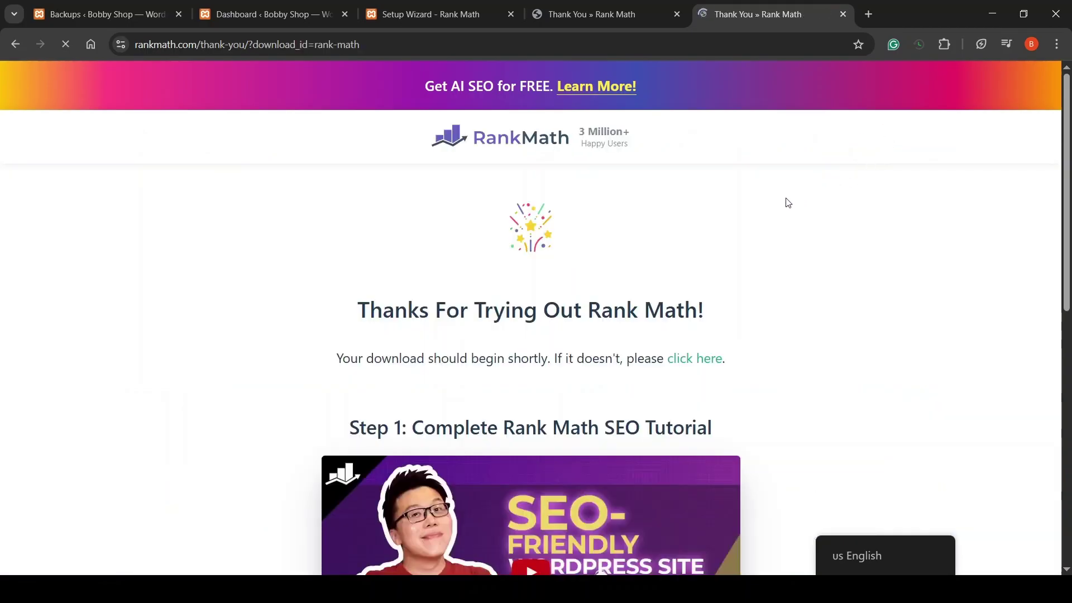
pyautogui.scroll(-4, 642, 257)
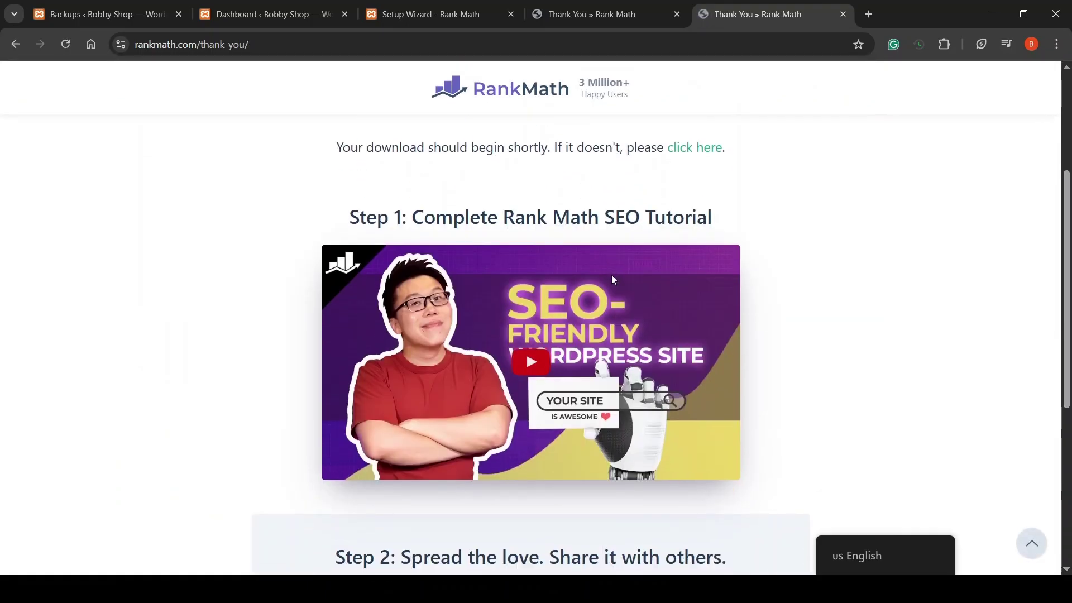
pyautogui.scroll(-6, 611, 275)
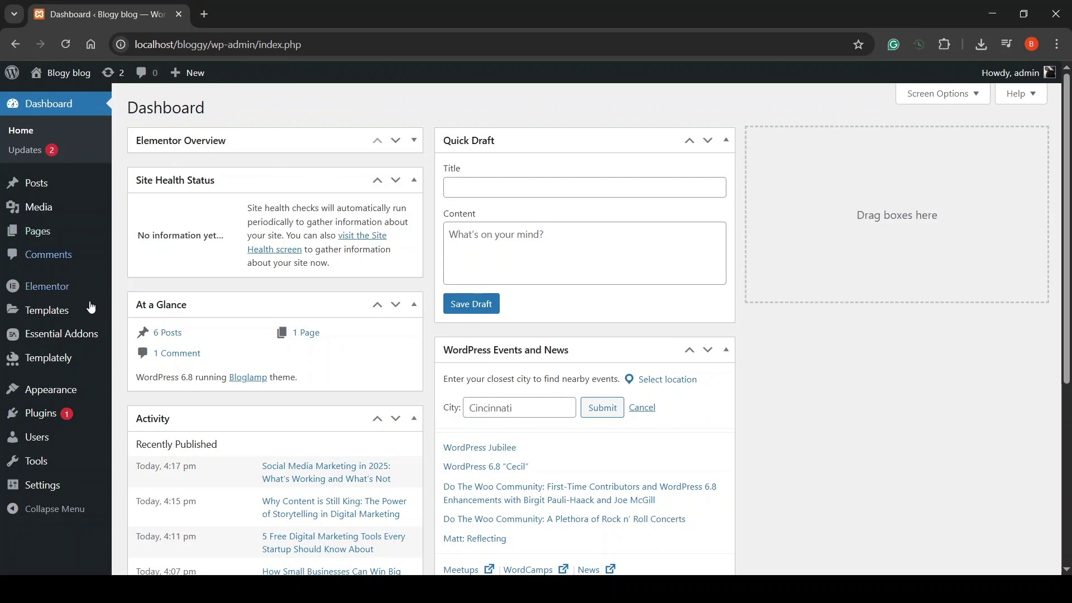
# Step: Upload the downloaded Rank Math zip file as a new plugin in the Blogy blog WordPress admin and install it
pyautogui.moveTo(45, 418)
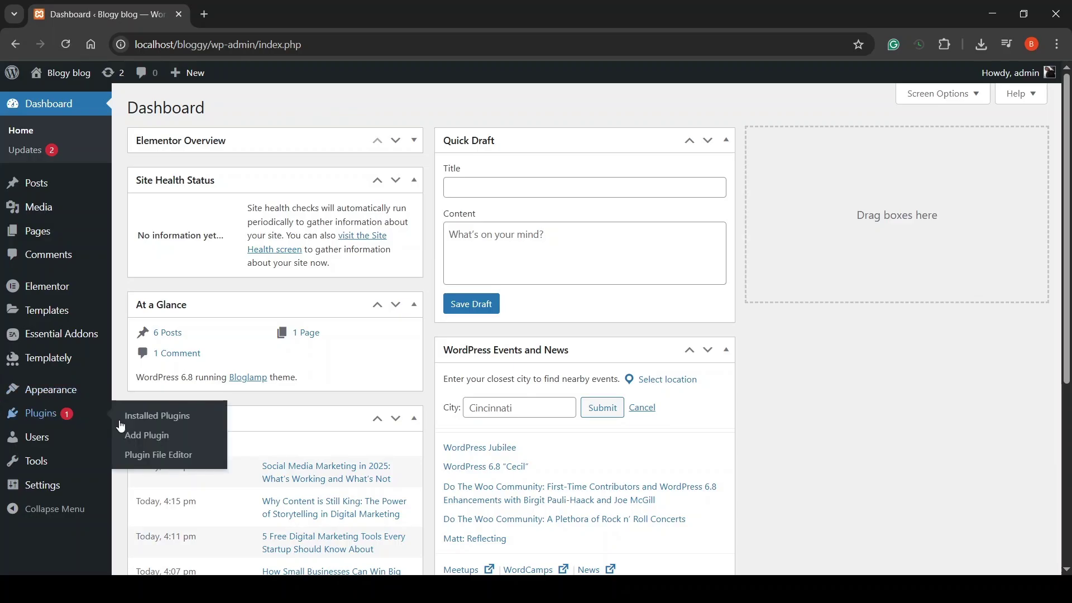
pyautogui.click(132, 440)
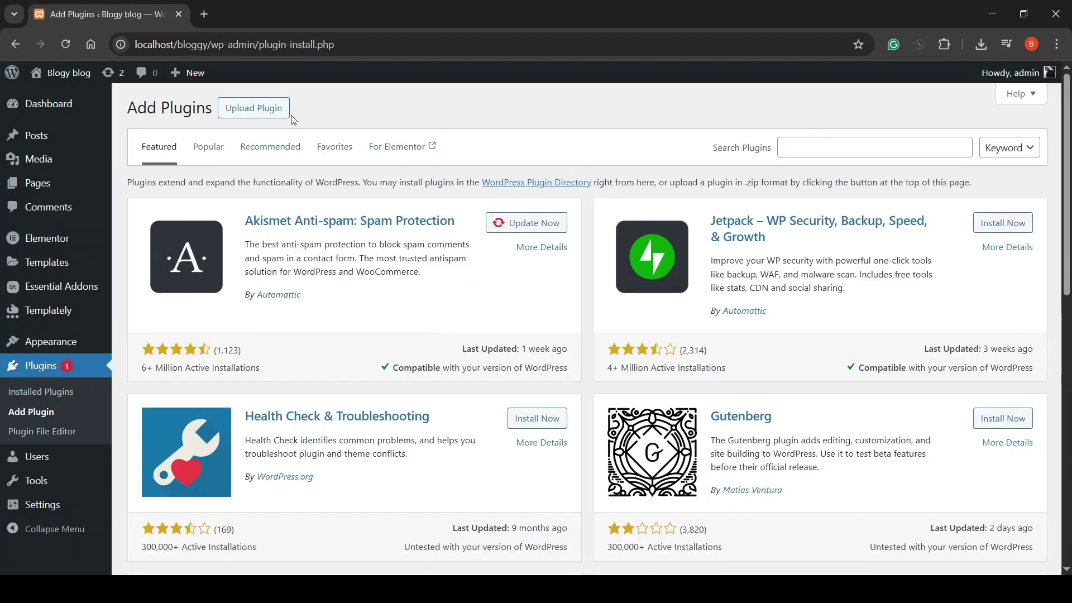
pyautogui.click(274, 113)
pyautogui.click(478, 233)
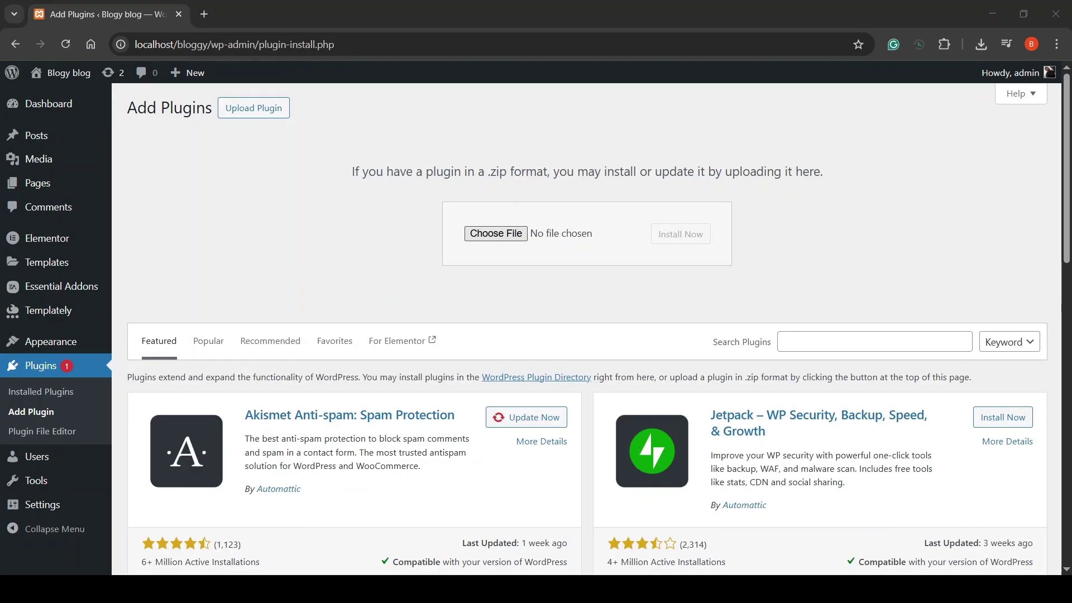
pyautogui.press('Return')
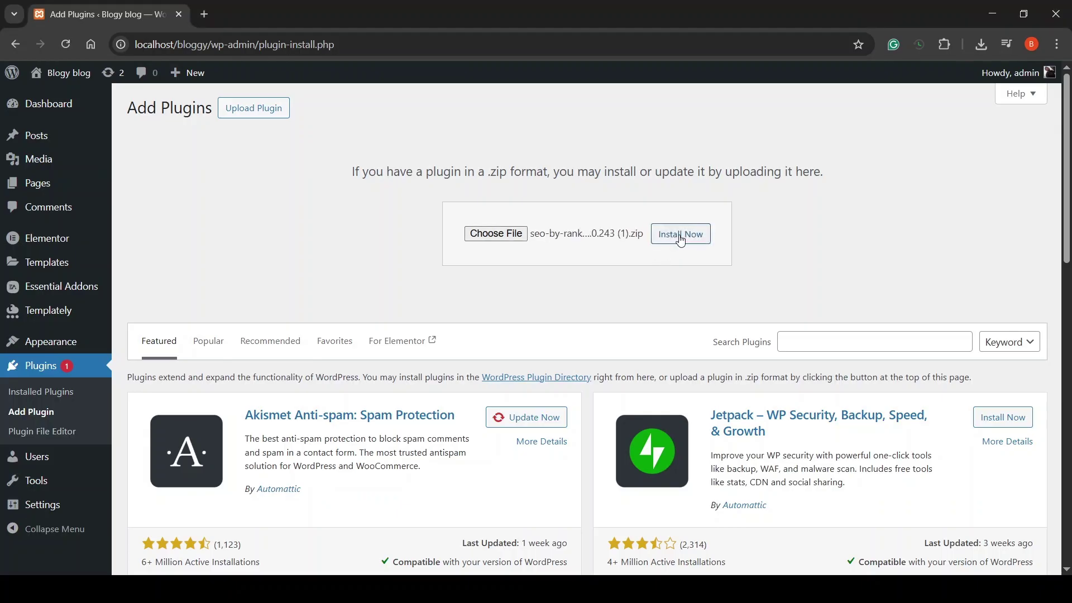
pyautogui.click(681, 239)
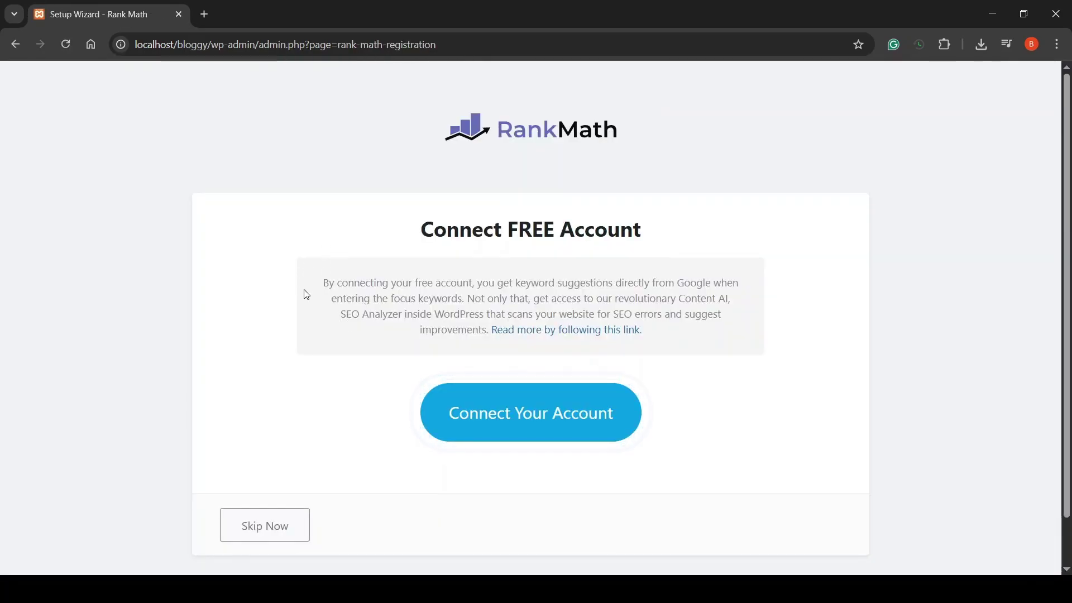
pyautogui.scroll(-1, 394, 263)
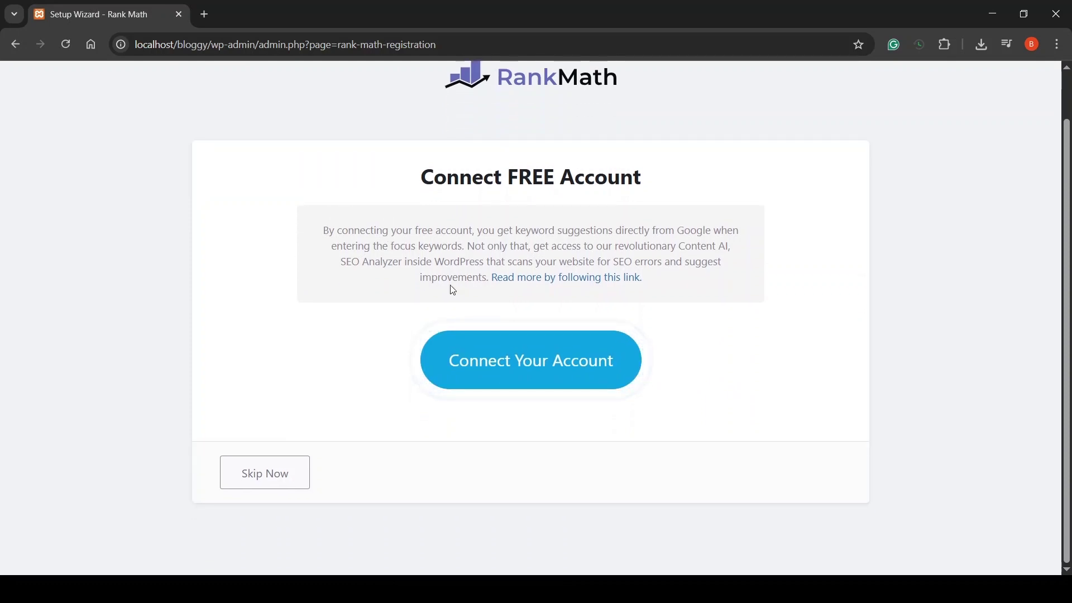
pyautogui.click(476, 368)
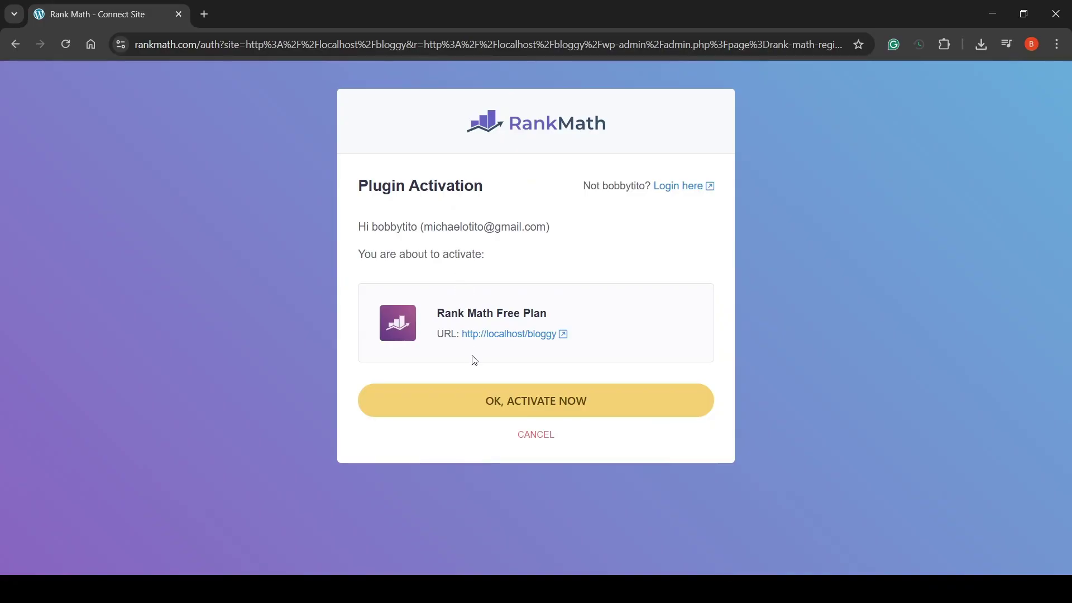
pyautogui.click(492, 402)
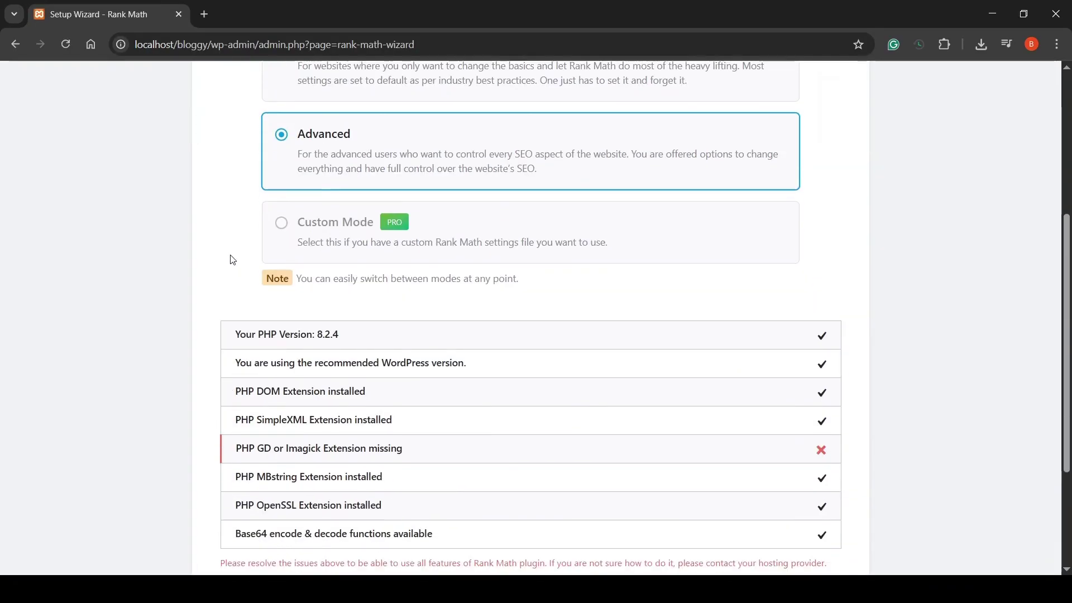
# Step: Examine the setup mode options and the system compatibility checks on the wizard's Getting Started page
pyautogui.scroll(5, 229, 258)
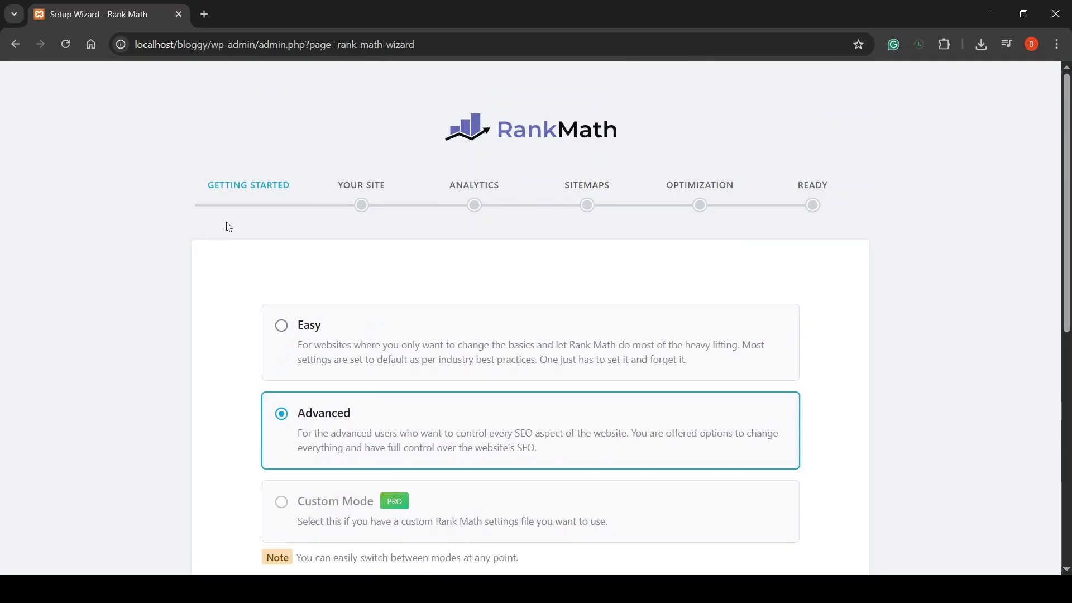
pyautogui.scroll(-3, 217, 239)
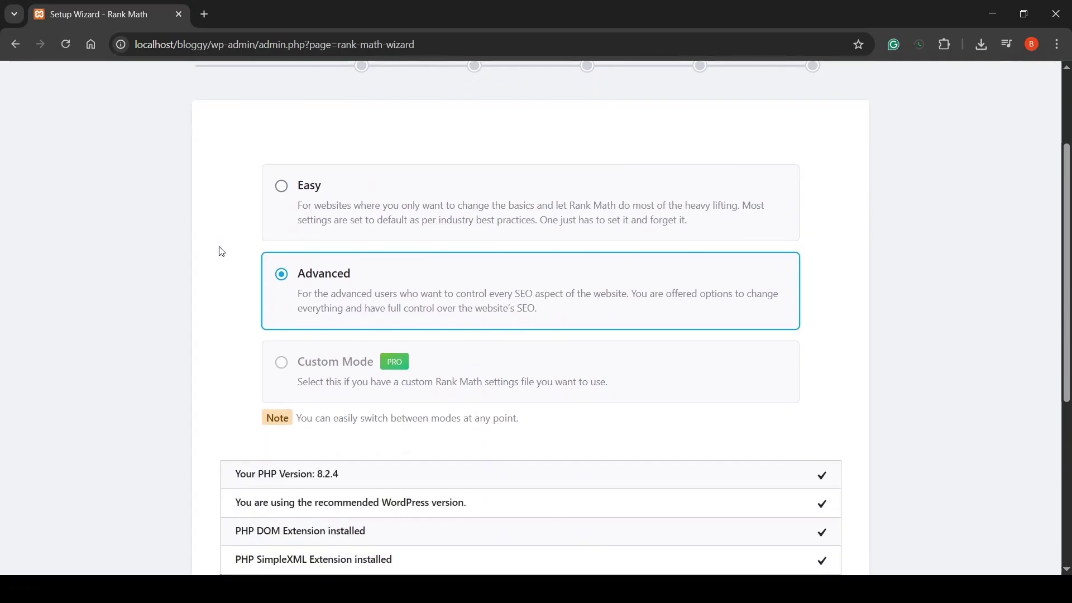
pyautogui.scroll(3, 218, 246)
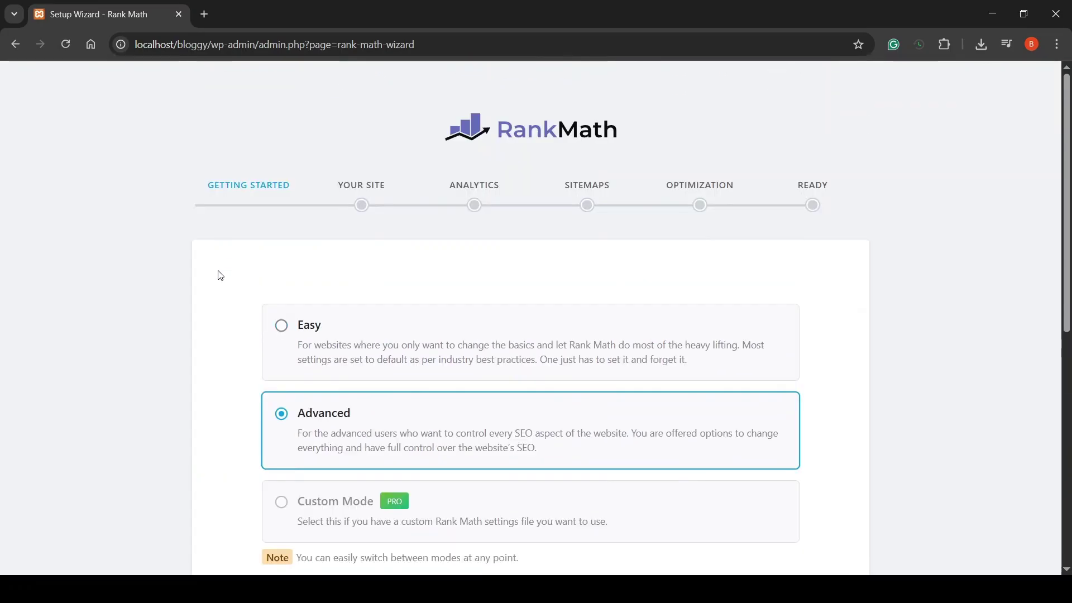
pyautogui.scroll(-2, 218, 276)
pyautogui.scroll(-3, 216, 268)
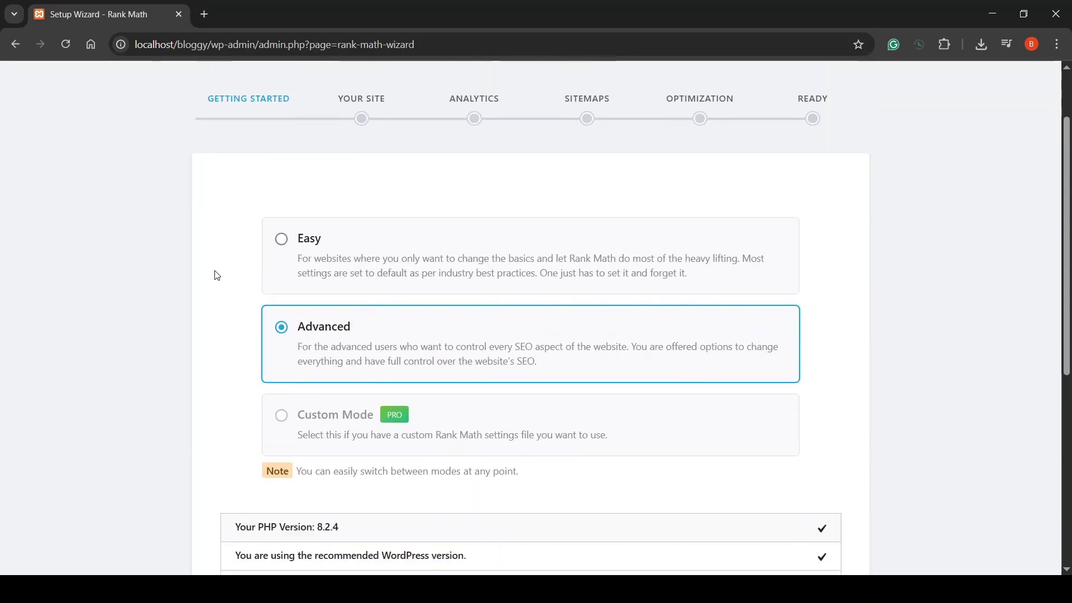
pyautogui.scroll(-3, 206, 238)
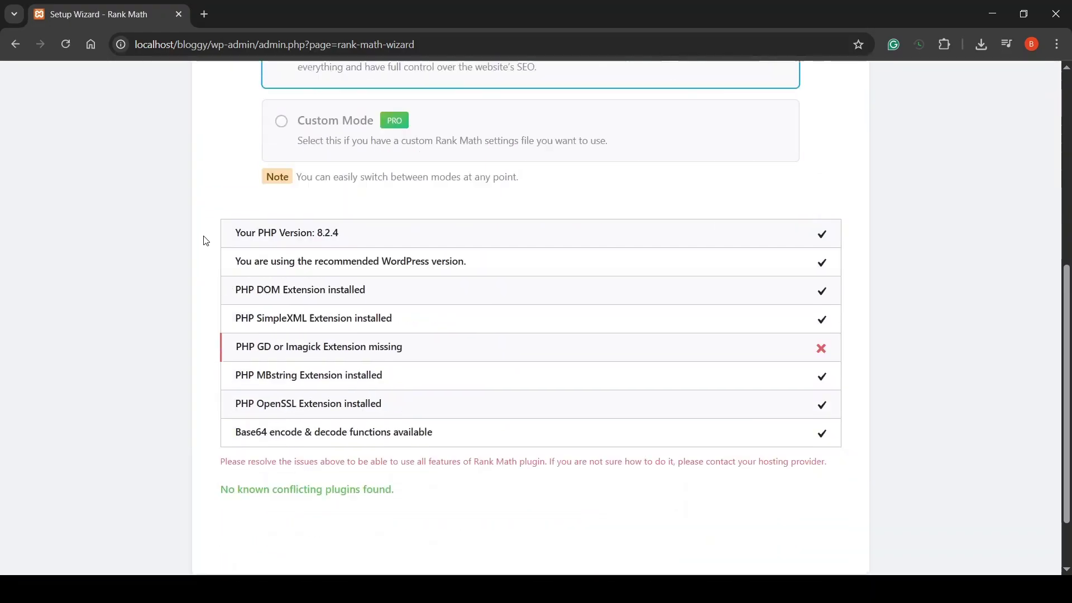
pyautogui.scroll(7, 206, 235)
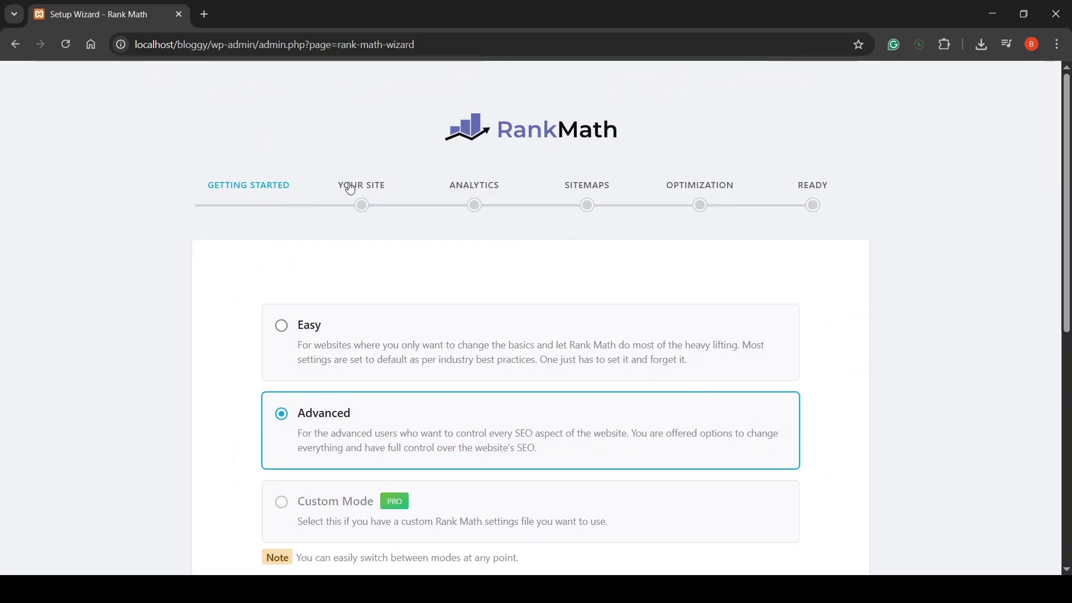
# Step: Go to the wizard's Your Site stage, keep Personal Blog as the site type, and save the website details
pyautogui.click(350, 189)
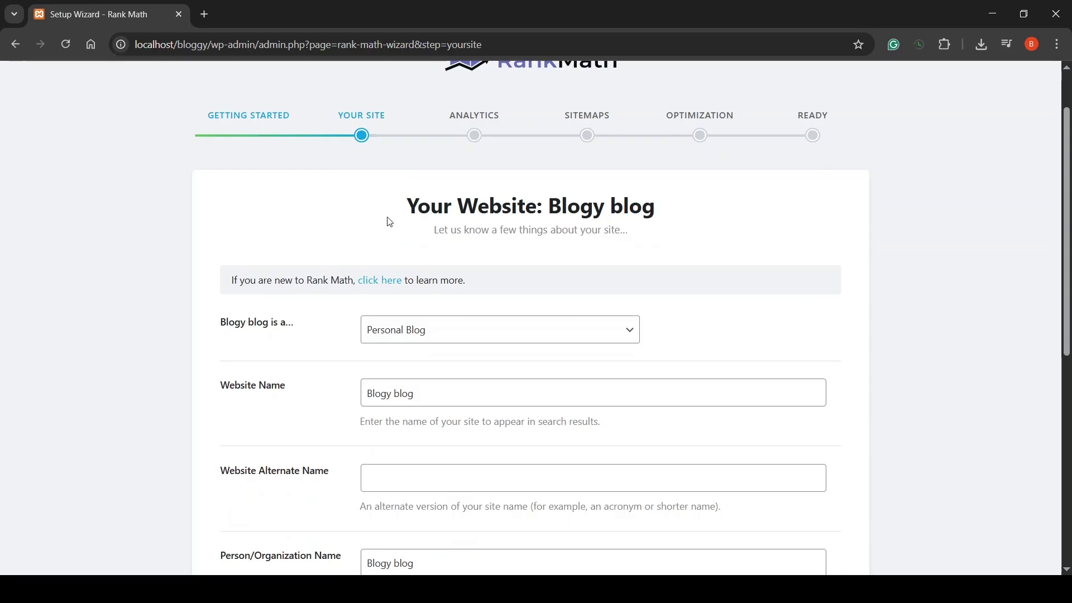
pyautogui.scroll(-3, 681, 239)
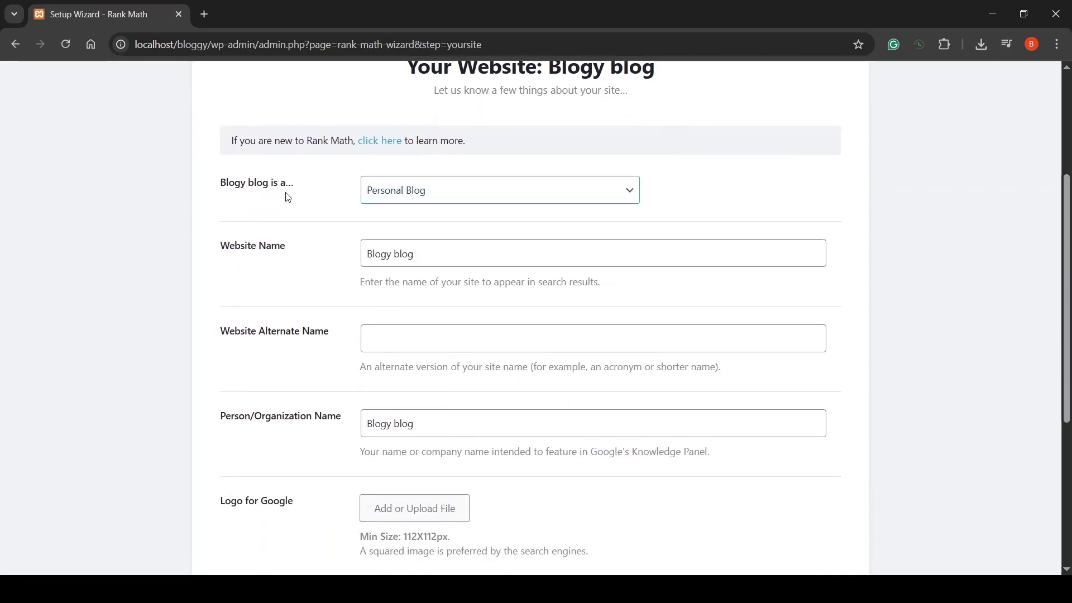
pyautogui.click(544, 202)
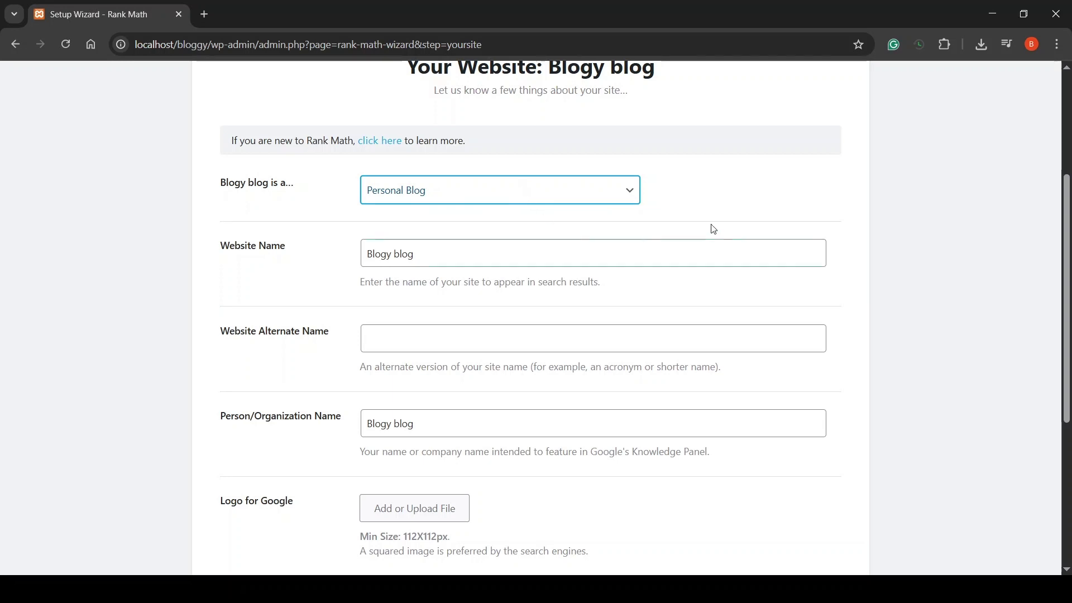
pyautogui.scroll(-1, 720, 227)
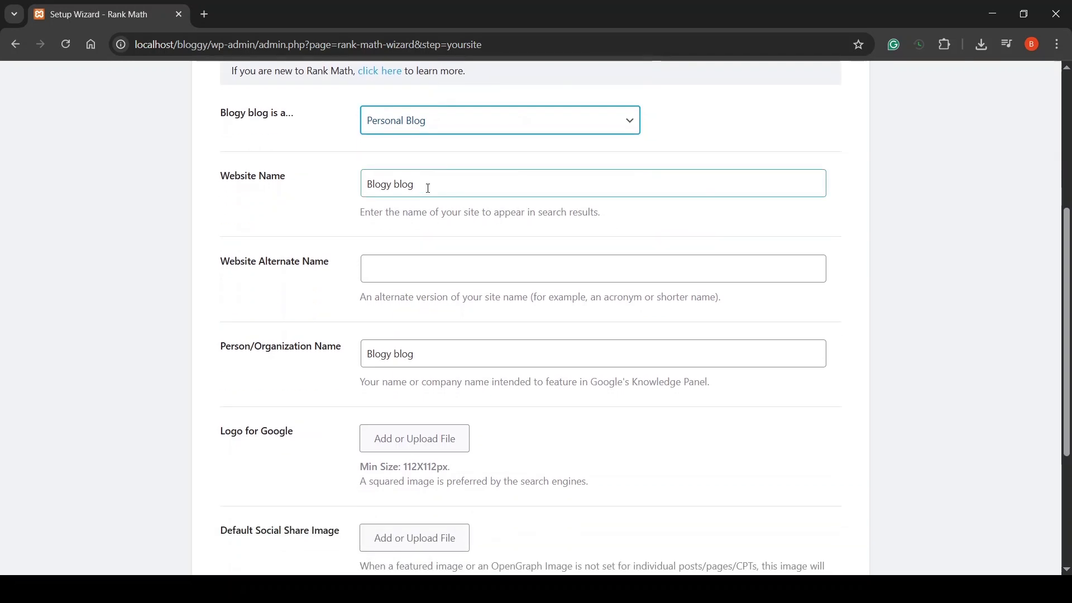
pyautogui.scroll(-2, 427, 190)
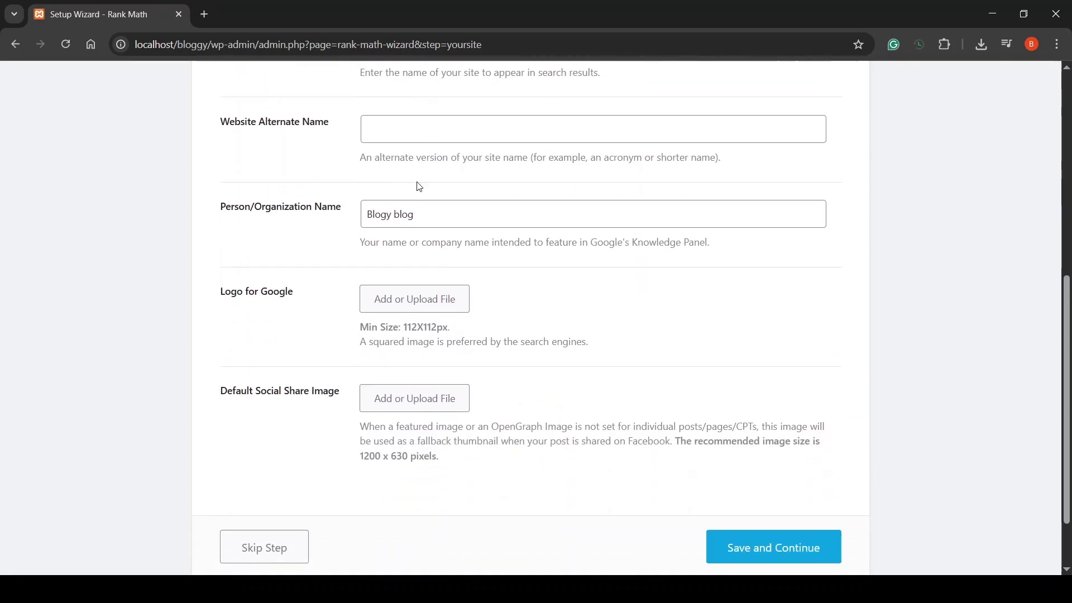
pyautogui.scroll(-1, 398, 216)
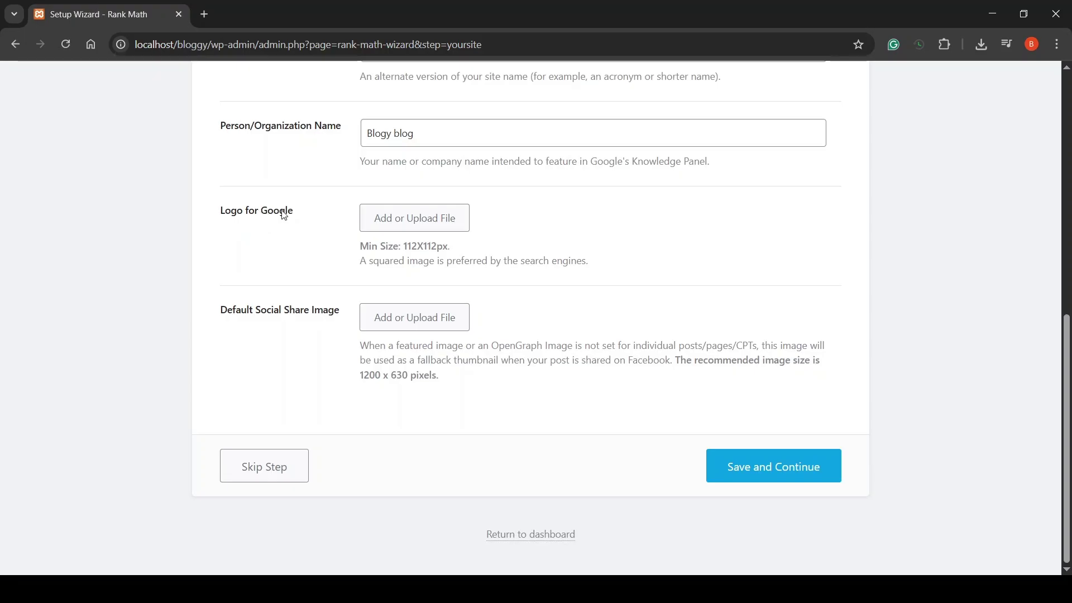
pyautogui.click(783, 472)
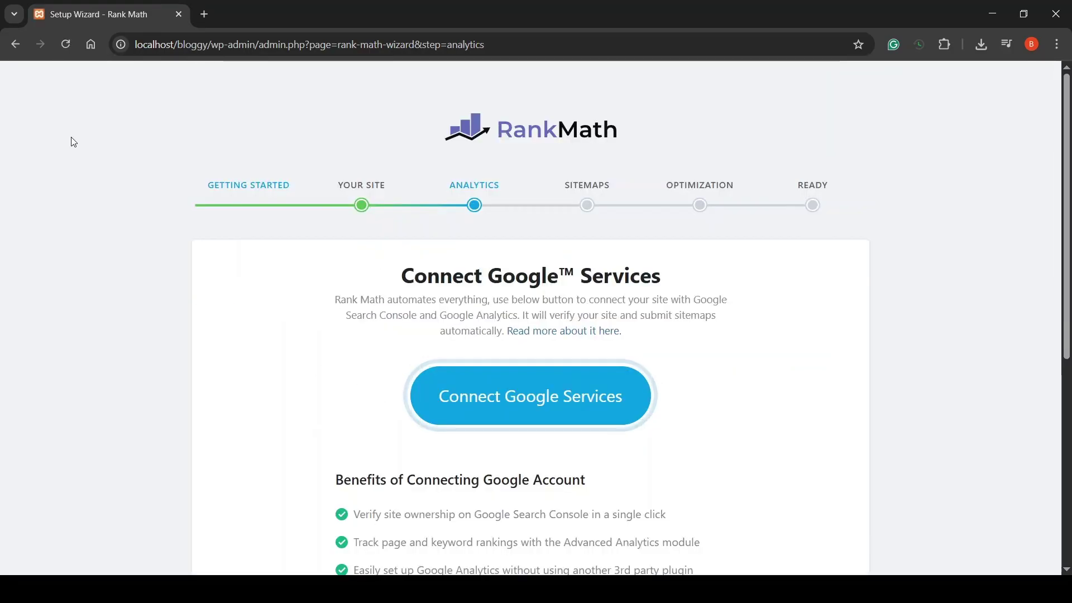
# Step: Review the Google services connection page and skip the Analytics stage without connecting an account
pyautogui.scroll(-5, 271, 200)
pyautogui.scroll(-1, 272, 200)
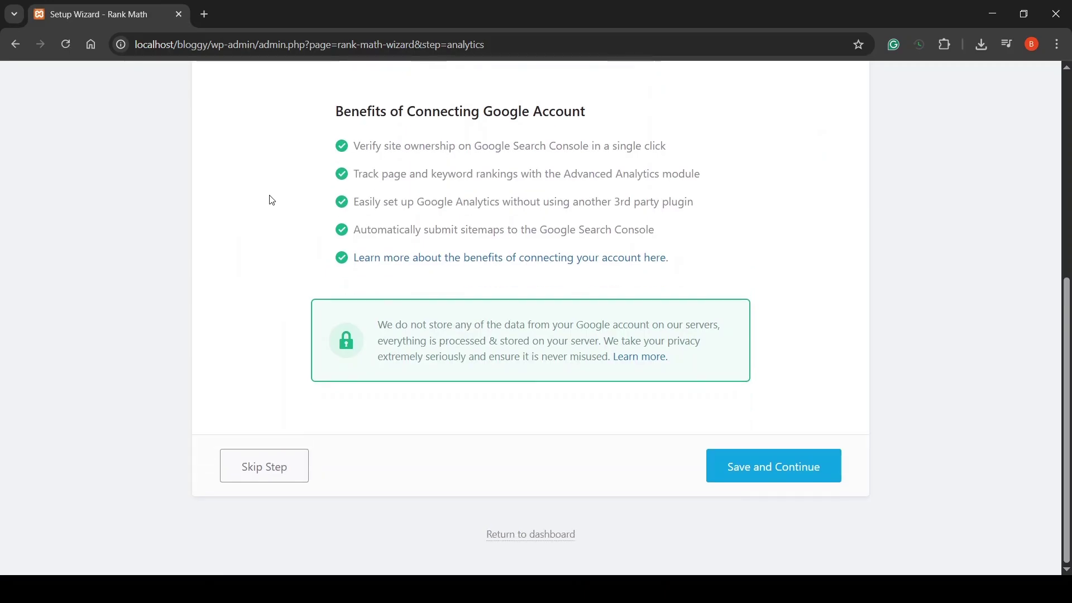
pyautogui.scroll(6, 285, 202)
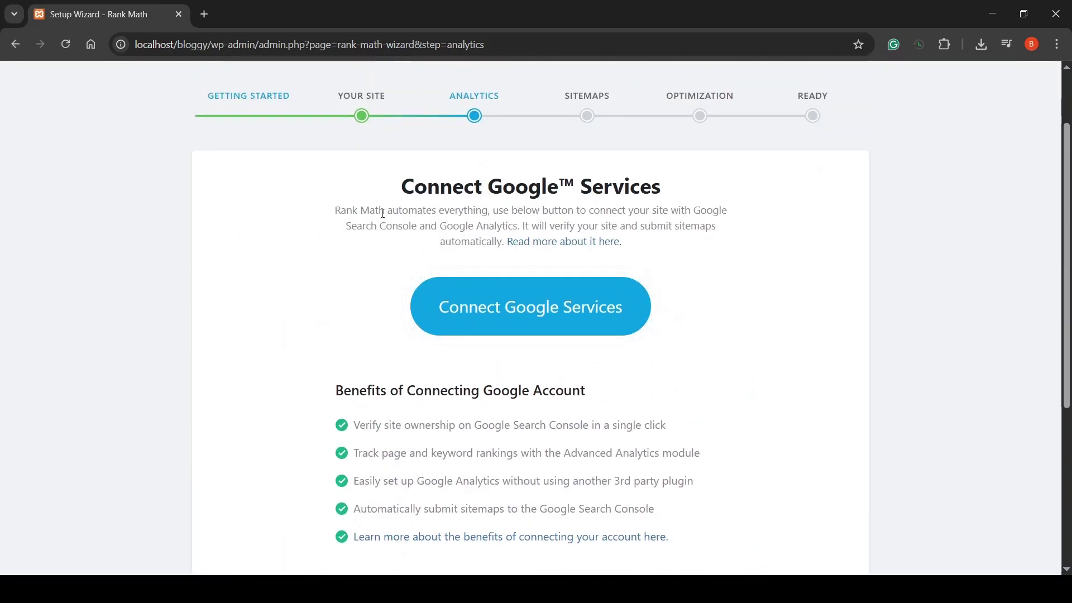
pyautogui.scroll(-5, 390, 244)
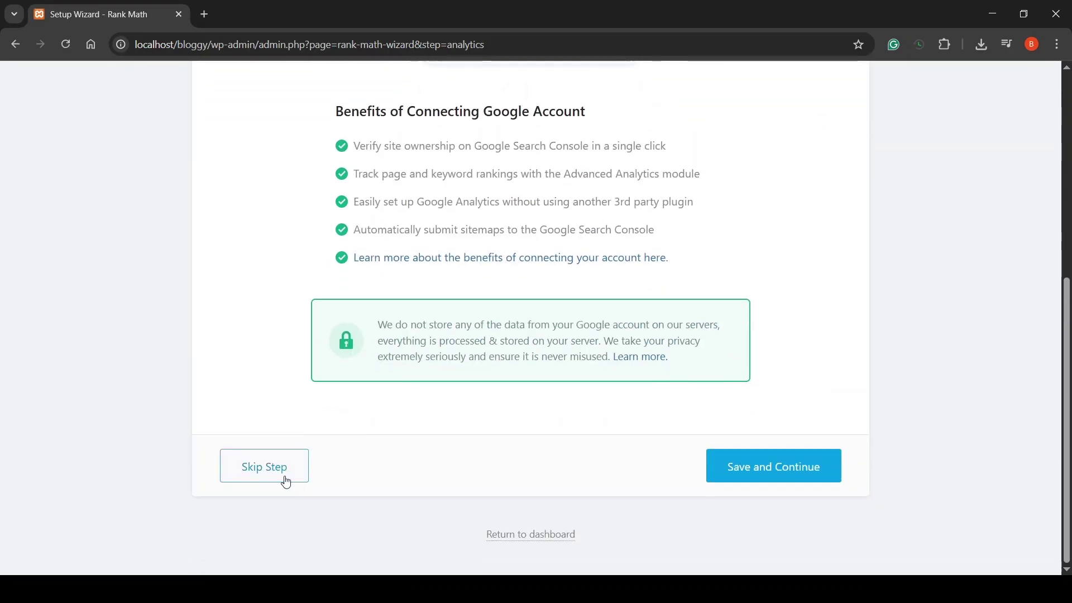
pyautogui.click(286, 482)
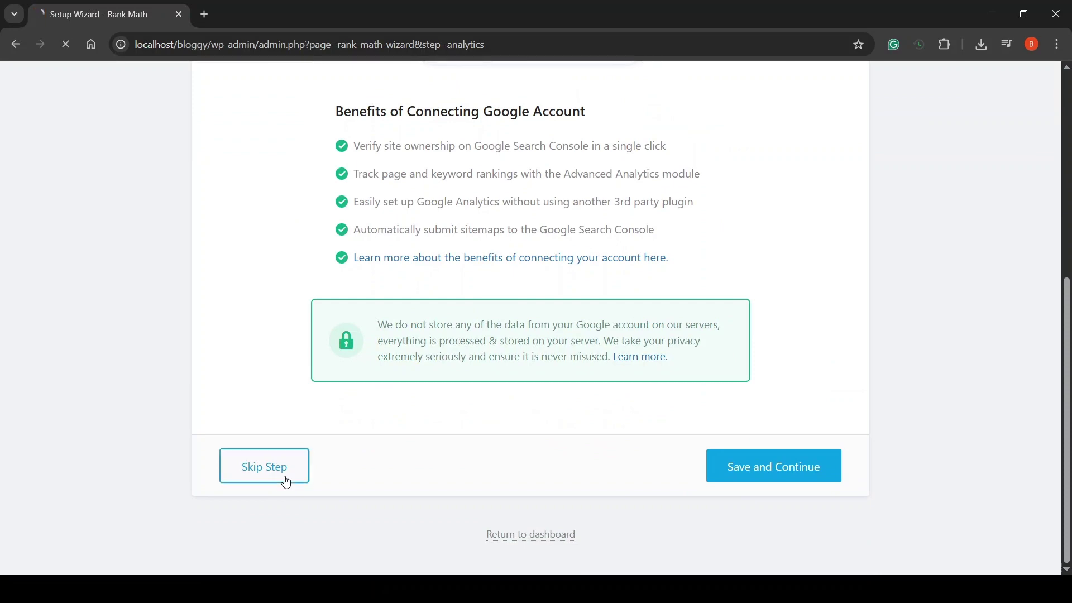
# Step: Save the sitemap configuration with images, all listed post types and Categories included
pyautogui.scroll(-5, 263, 211)
pyautogui.scroll(5, 270, 220)
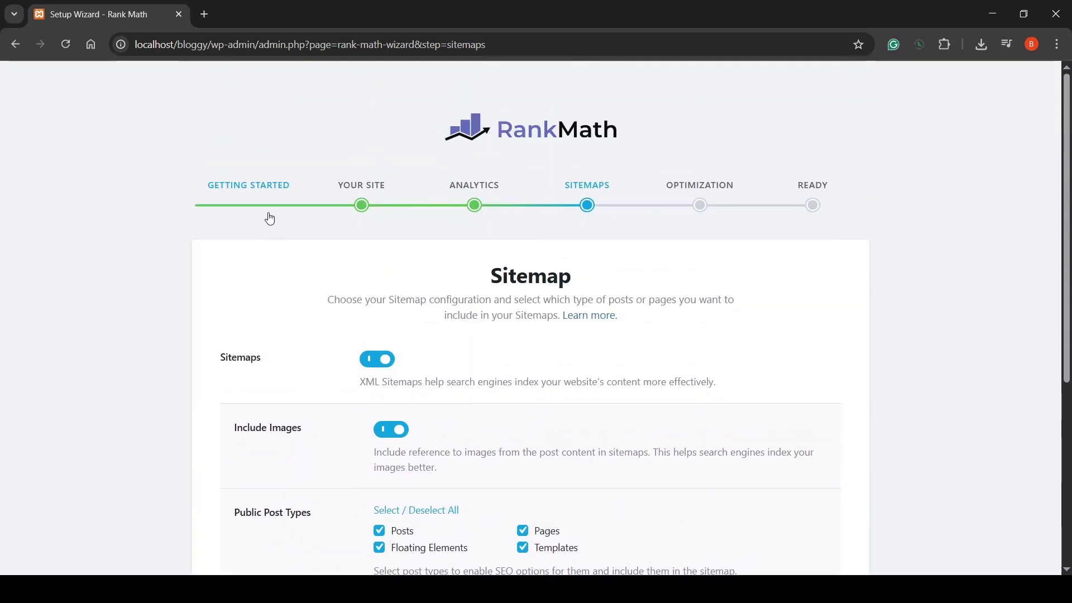
pyautogui.scroll(-1, 426, 249)
pyautogui.scroll(-4, 426, 260)
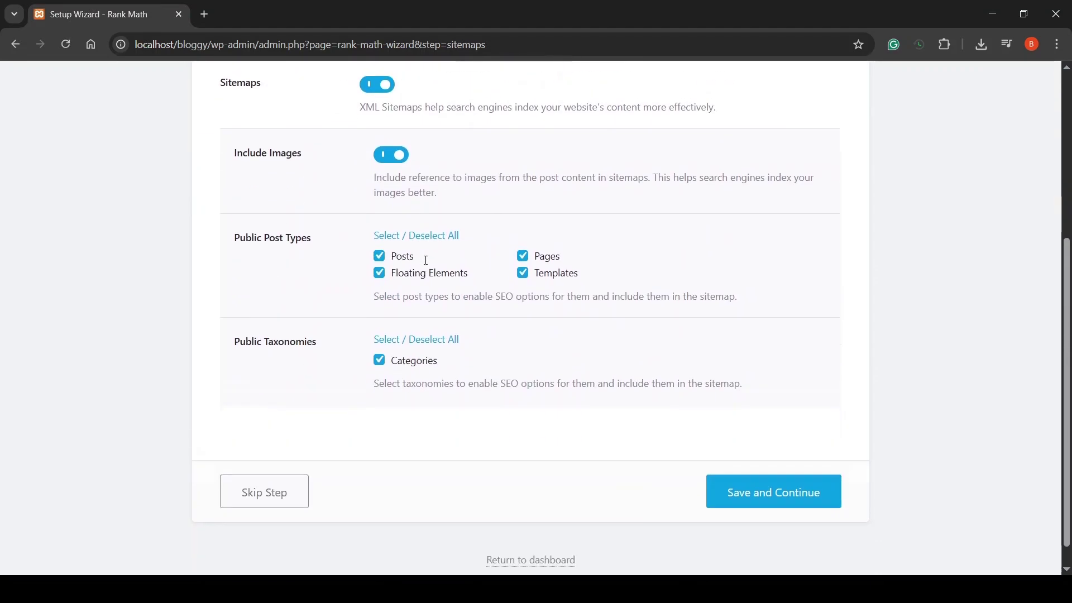
pyautogui.click(760, 467)
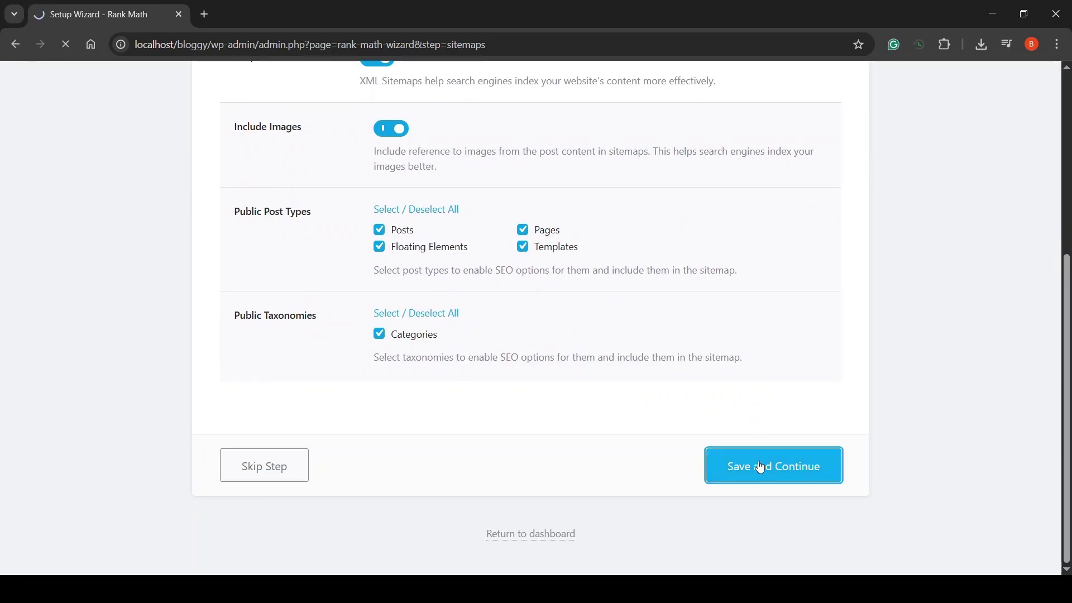
# Step: Save the SEO Tweaks with their preset options, then leave the wizard by returning to the Rank Math dashboard
pyautogui.scroll(1, 608, 391)
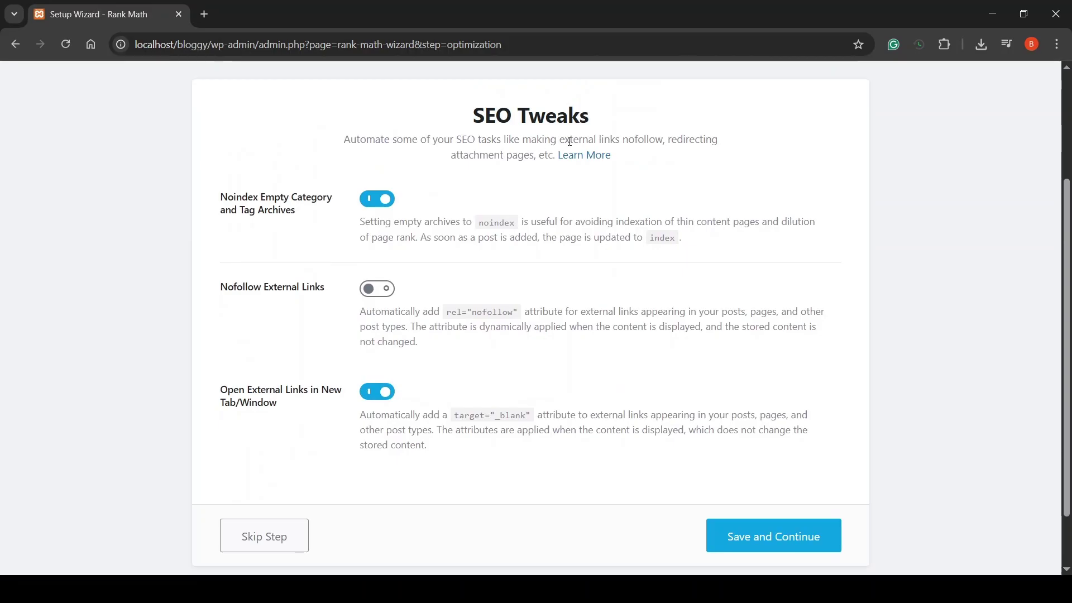
pyautogui.scroll(2, 570, 140)
pyautogui.scroll(-4, 579, 158)
pyautogui.click(738, 472)
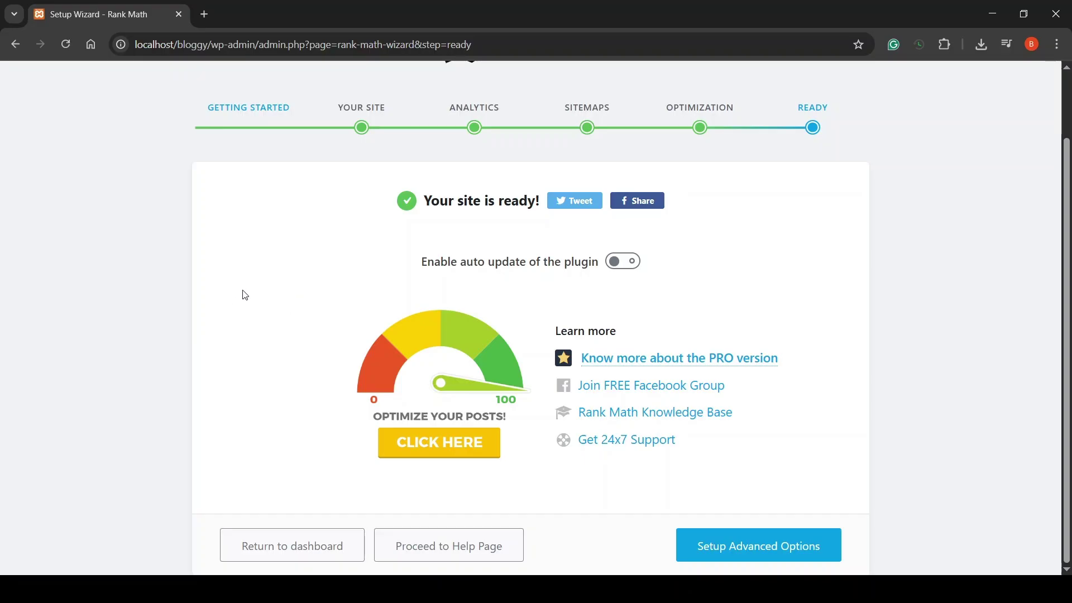
pyautogui.click(320, 547)
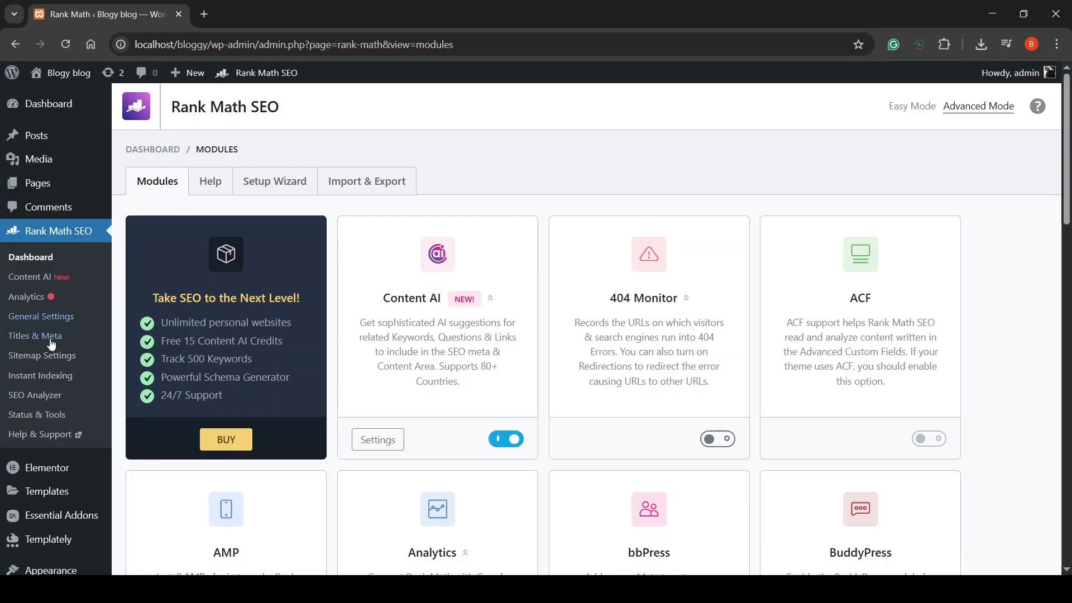
# Step: Run Rank Math's SEO Analyzer on the Bosa Media Marketing site and view the overall score summary
pyautogui.click(47, 397)
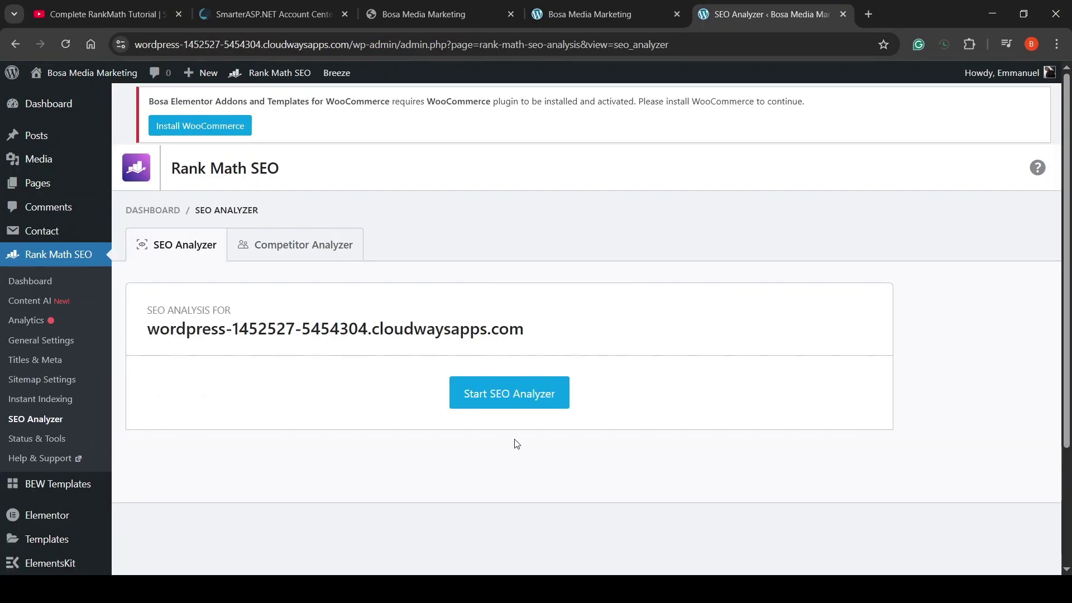
pyautogui.click(515, 396)
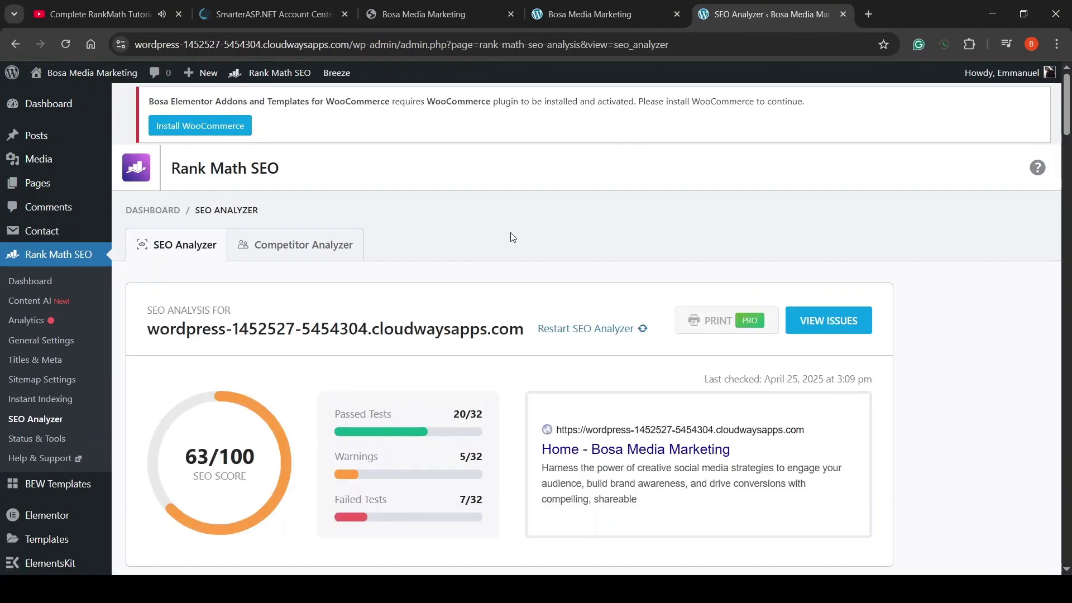
pyautogui.scroll(-3, 479, 258)
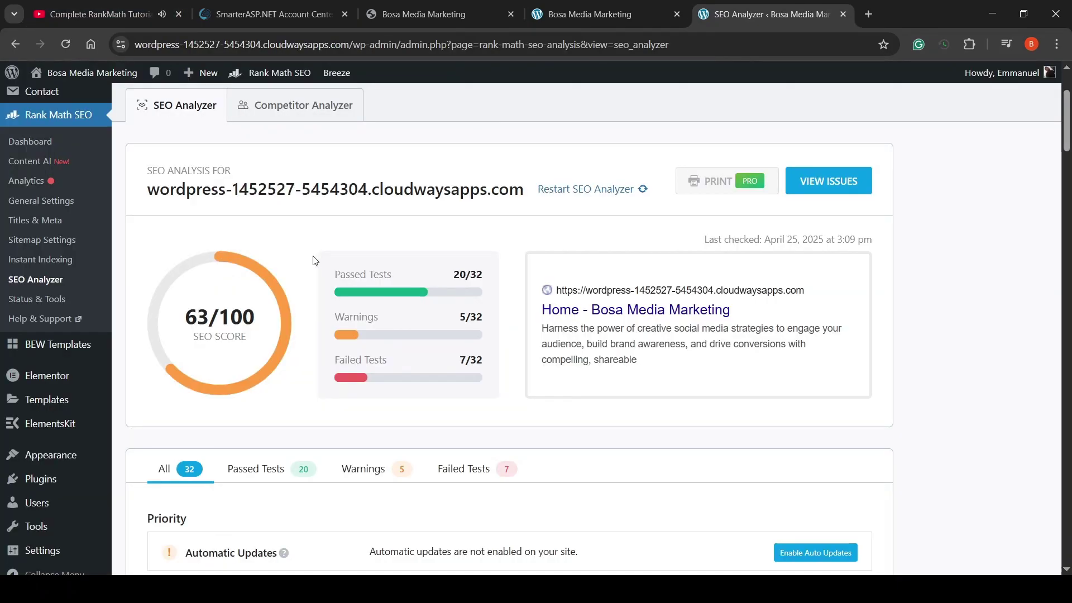
pyautogui.scroll(3, 188, 201)
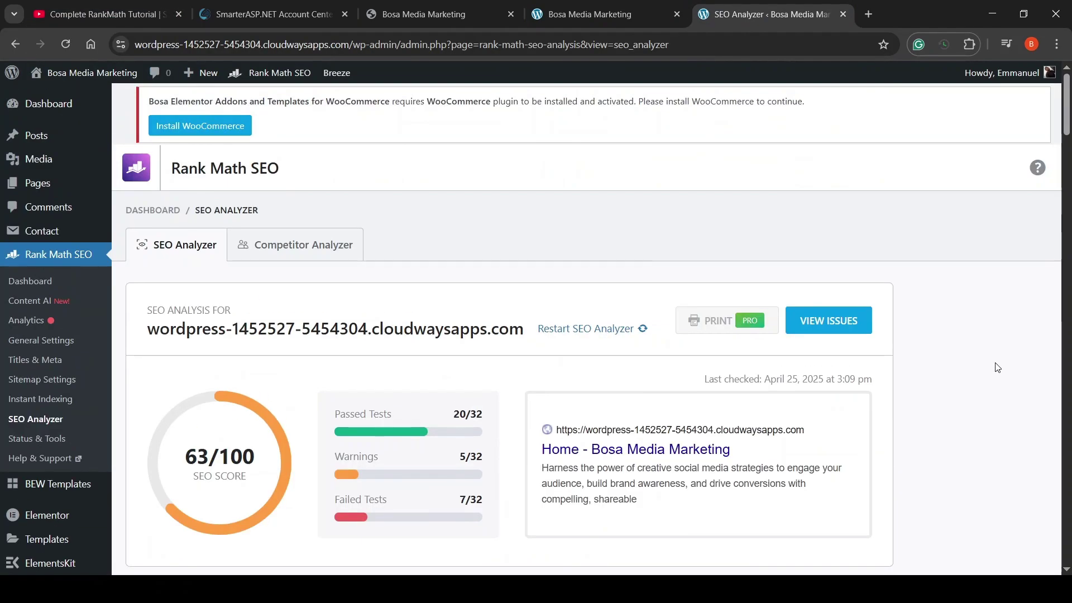
# Step: Review the SEO analysis report's individual tests, from Basic SEO and Advanced SEO through page performance and Security
pyautogui.scroll(-7, 996, 368)
pyautogui.scroll(-13, 996, 367)
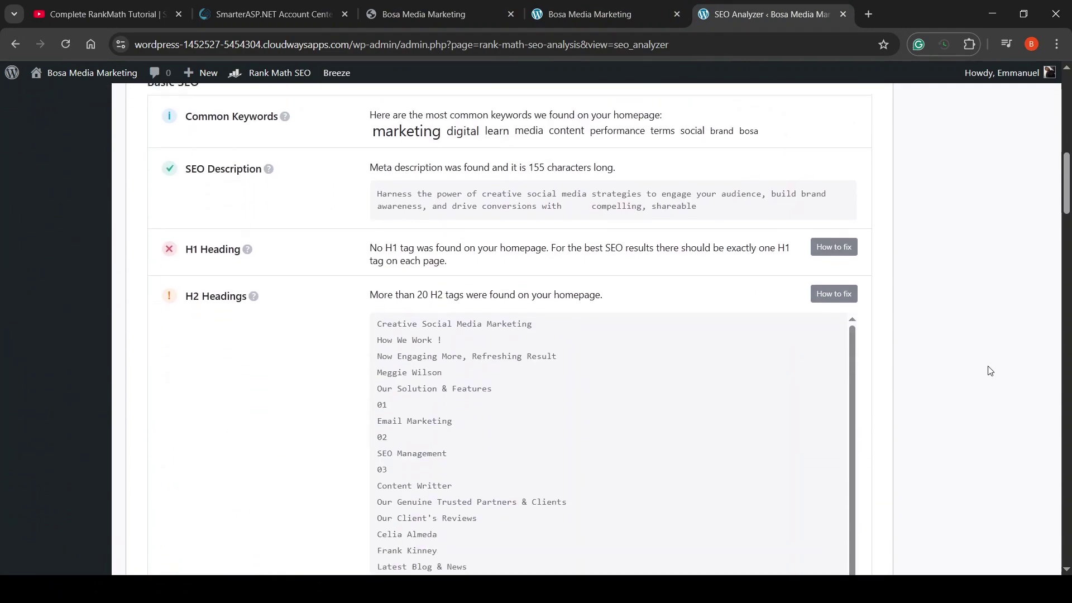
pyautogui.scroll(-10, 990, 371)
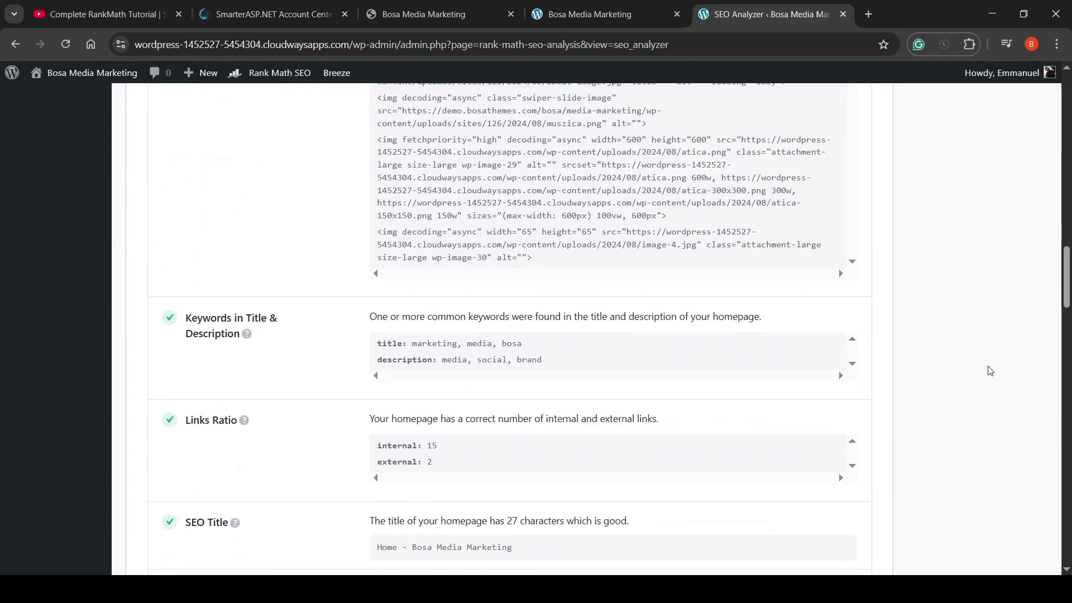
pyautogui.scroll(-14, 916, 359)
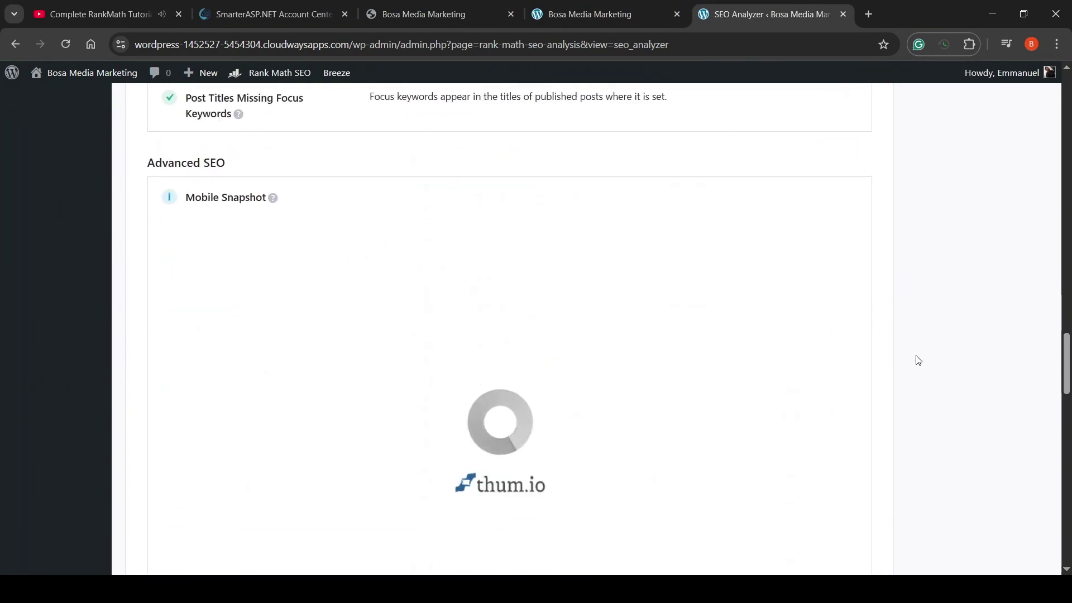
pyautogui.scroll(-18, 911, 358)
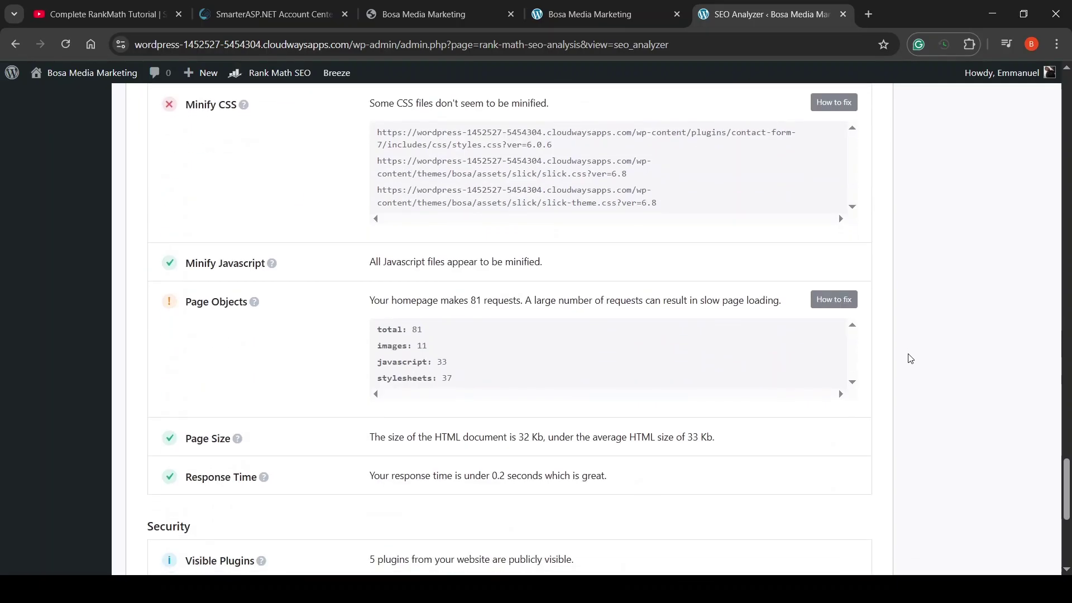
pyautogui.scroll(10, 906, 359)
pyautogui.scroll(20, 906, 360)
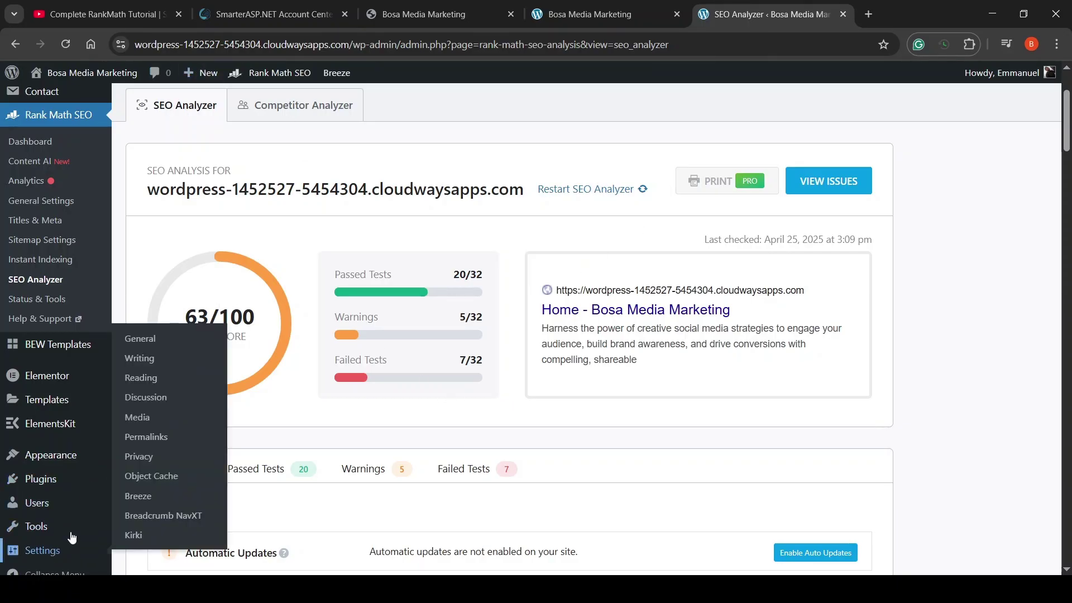
# Step: Set the site tagline to "Grow Smarter. Market Better." in the WordPress General Settings and save the changes
pyautogui.moveTo(66, 553)
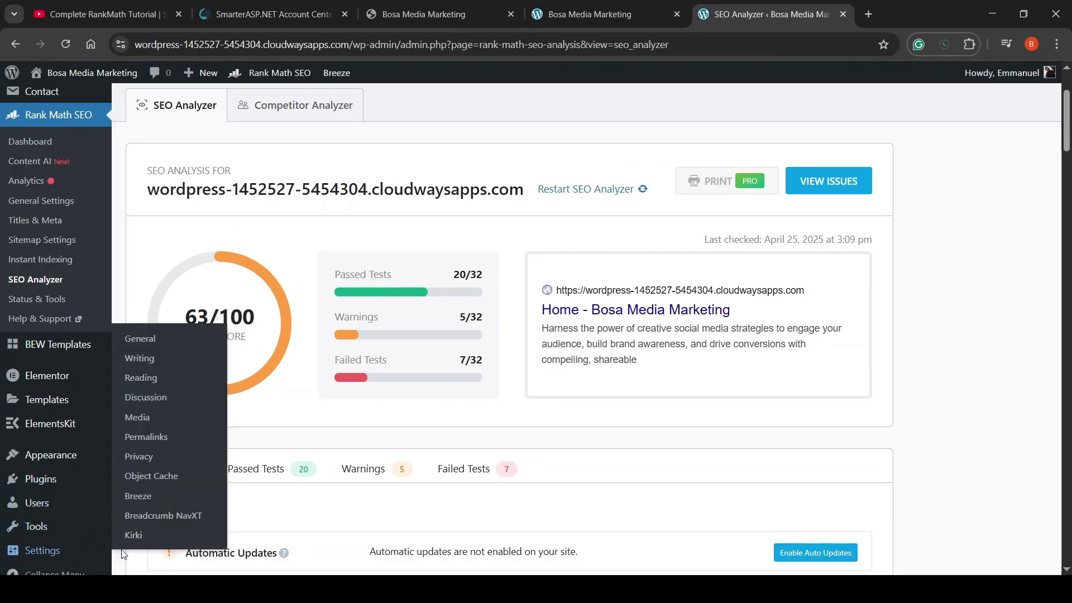
pyautogui.click(143, 347)
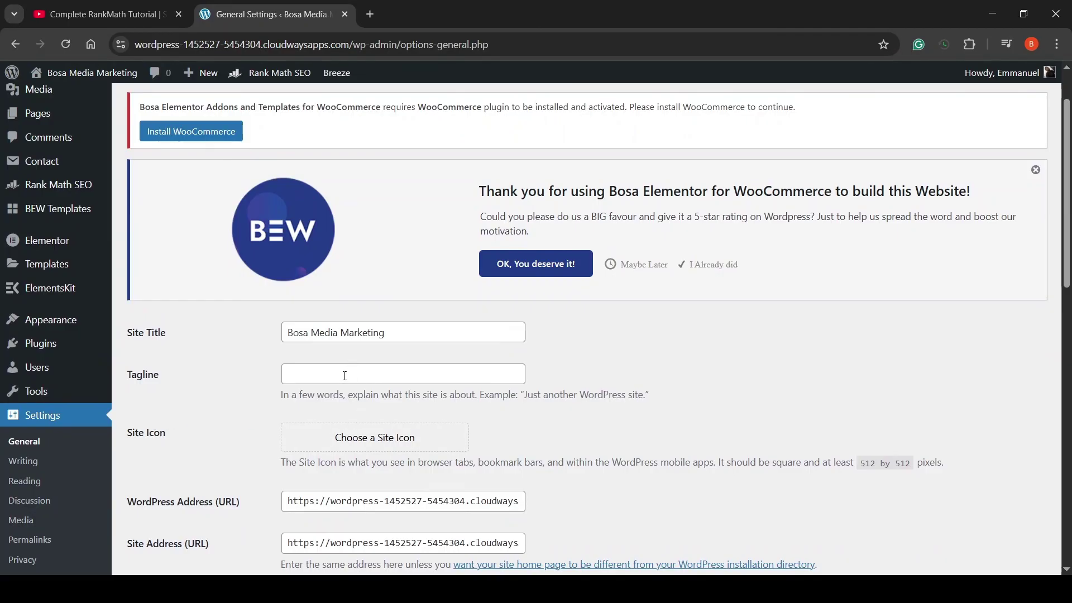
pyautogui.scroll(-1, 346, 376)
pyautogui.click(340, 310)
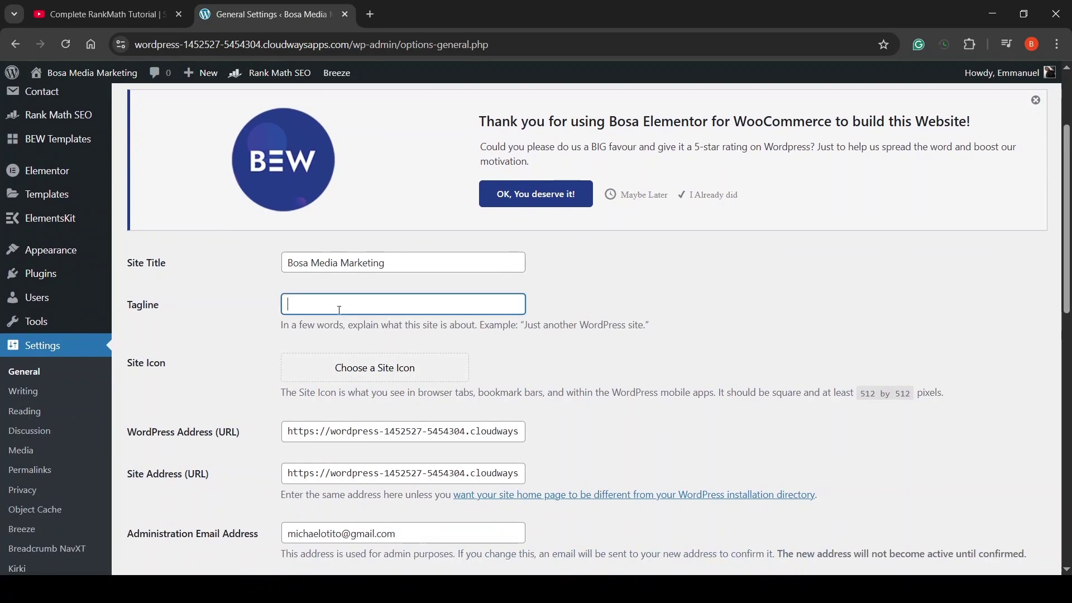
pyautogui.write('Grow Smarter. Market Better.')
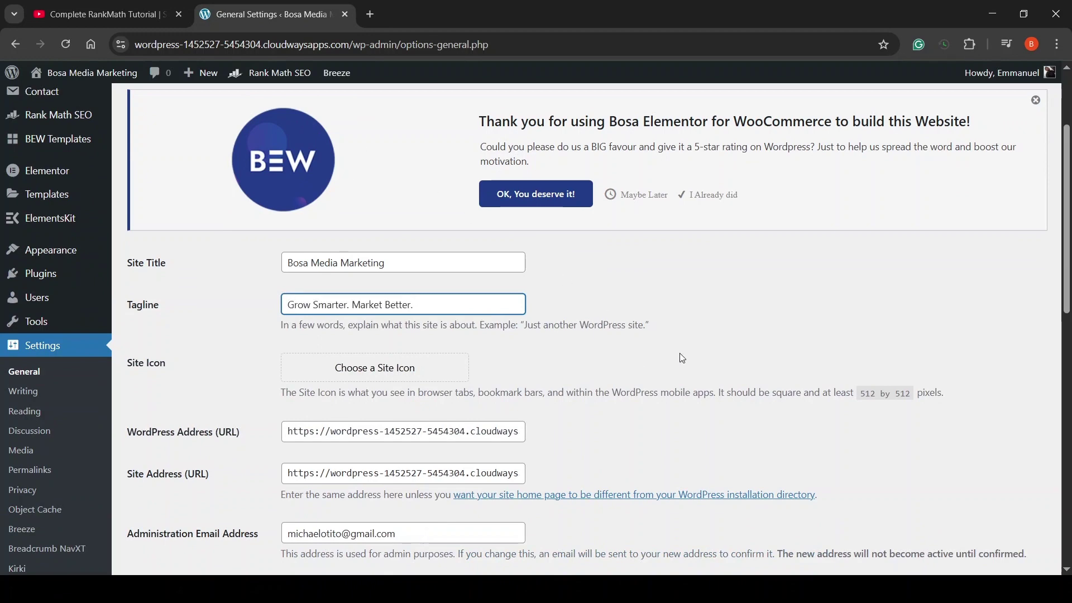
pyautogui.click(631, 300)
pyautogui.scroll(-3, 642, 321)
pyautogui.scroll(-7, 634, 326)
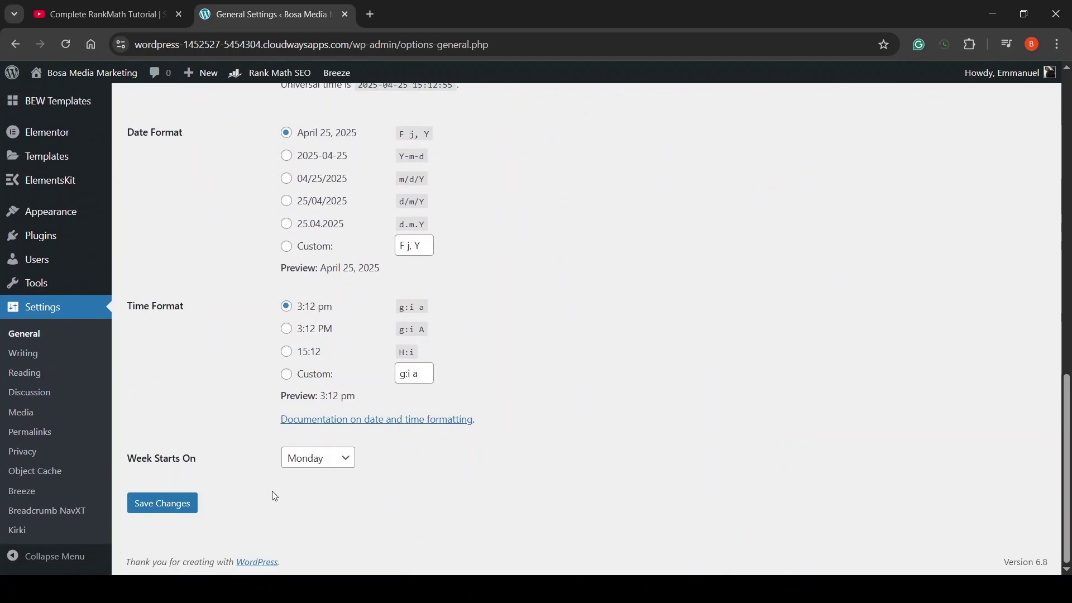
pyautogui.click(180, 496)
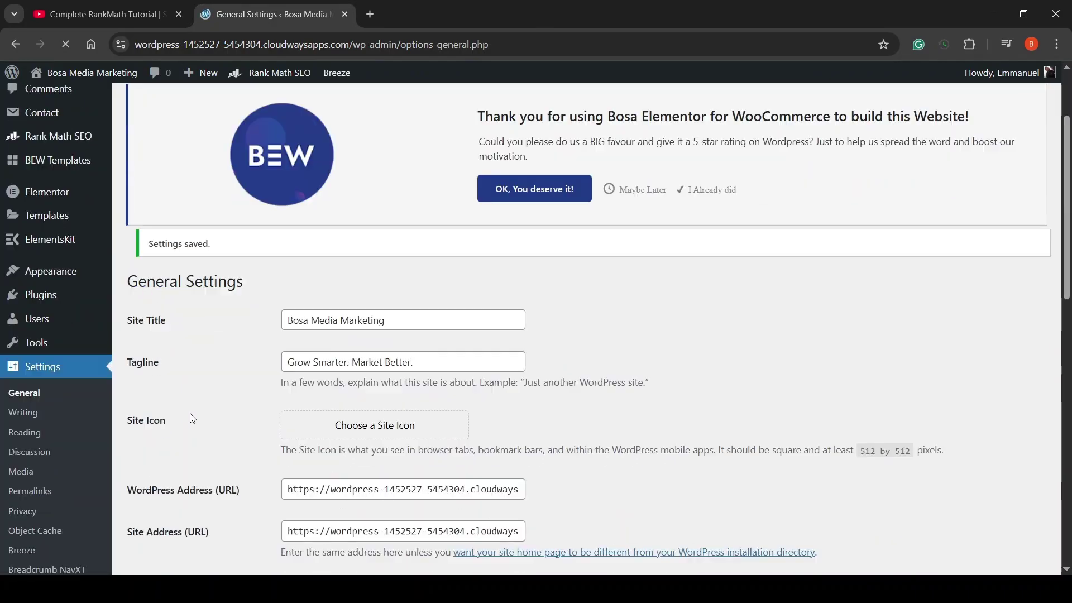
# Step: Change the site's permalink structure to Post name and save the permalink settings
pyautogui.scroll(-2, 190, 413)
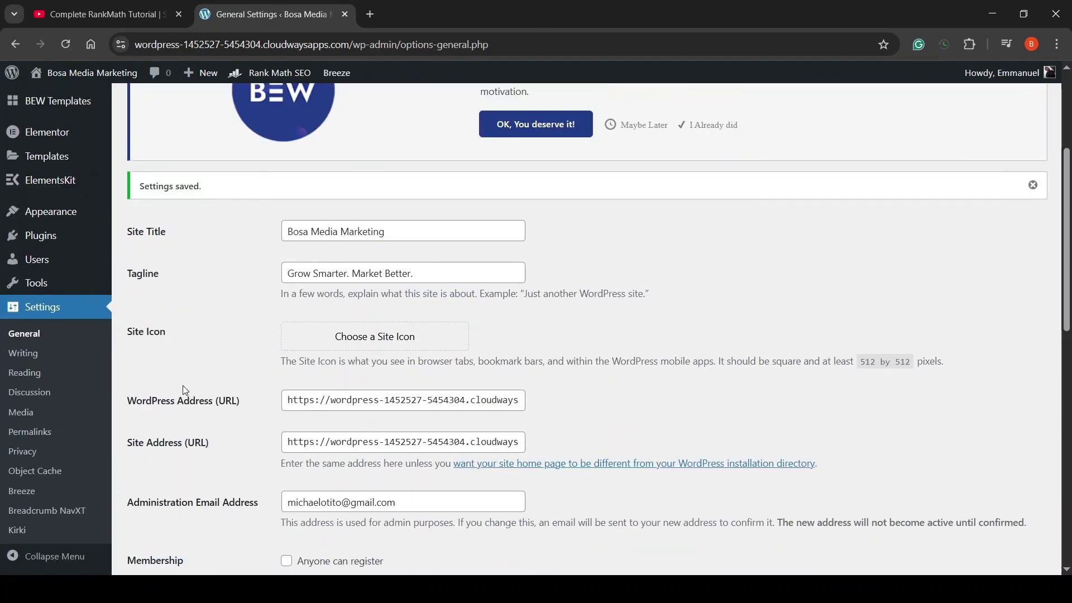
pyautogui.click(32, 437)
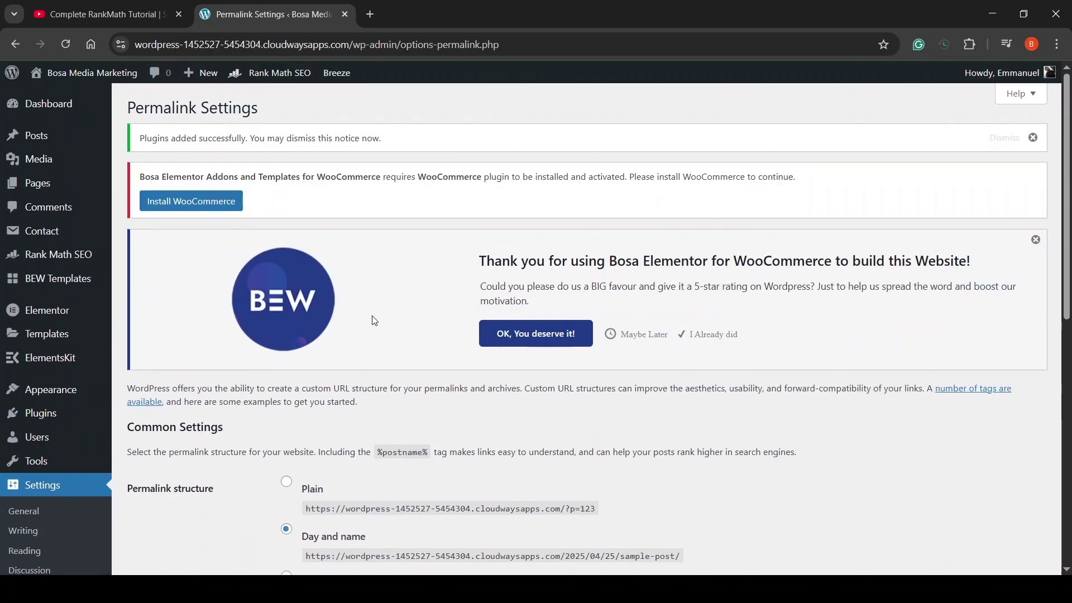
pyautogui.scroll(-5, 374, 321)
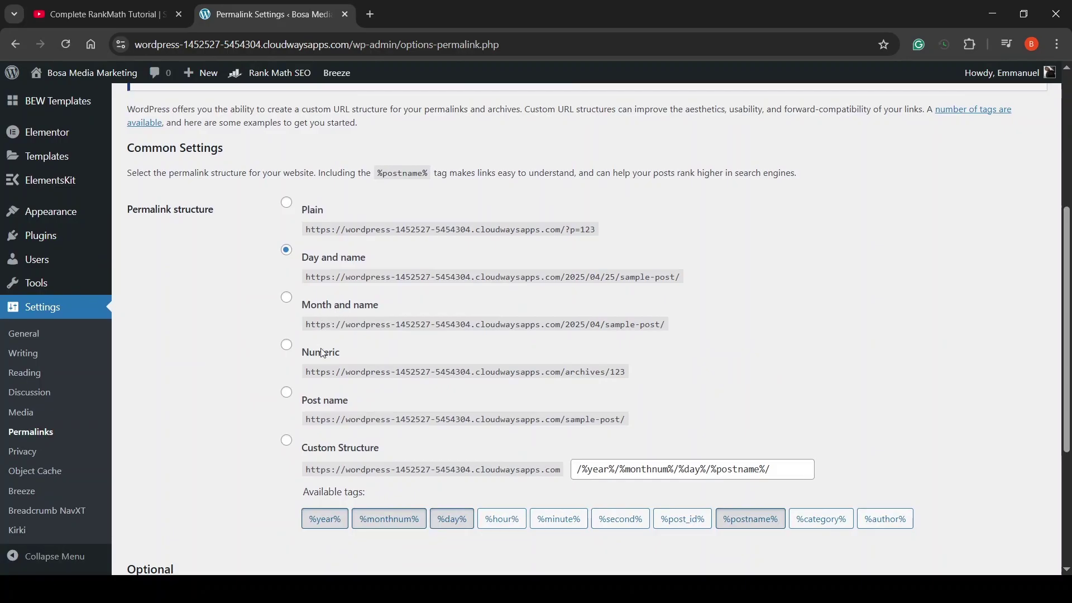
pyautogui.click(287, 393)
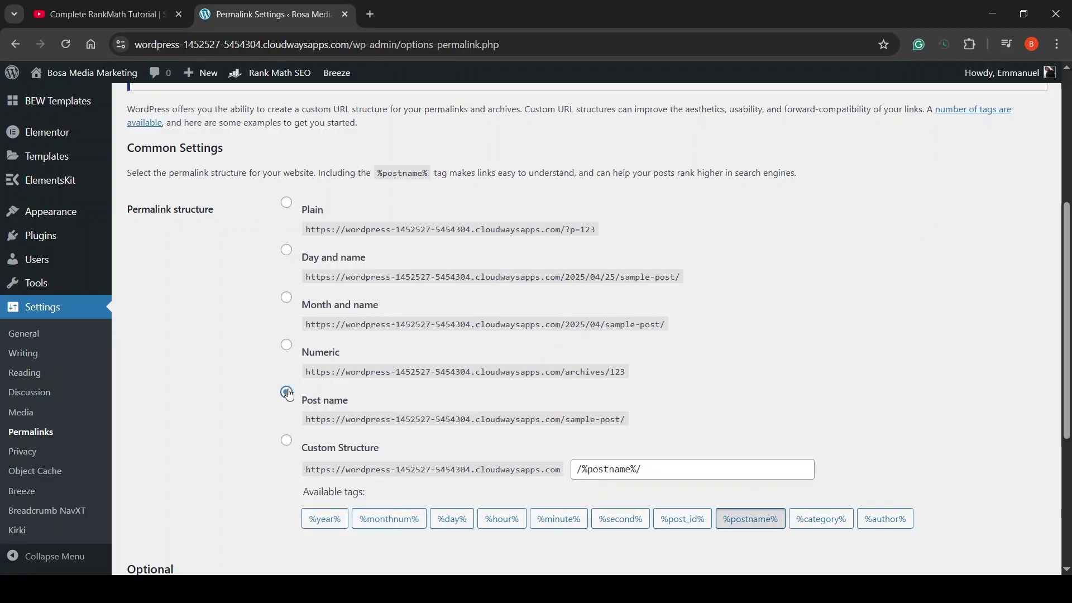
pyautogui.scroll(-4, 285, 396)
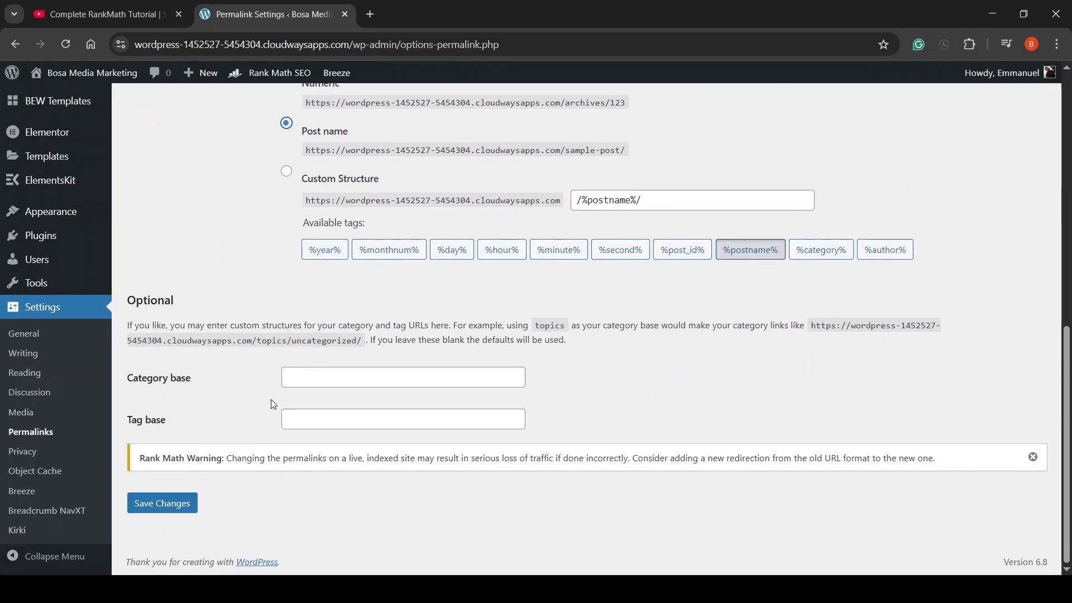
pyautogui.click(181, 502)
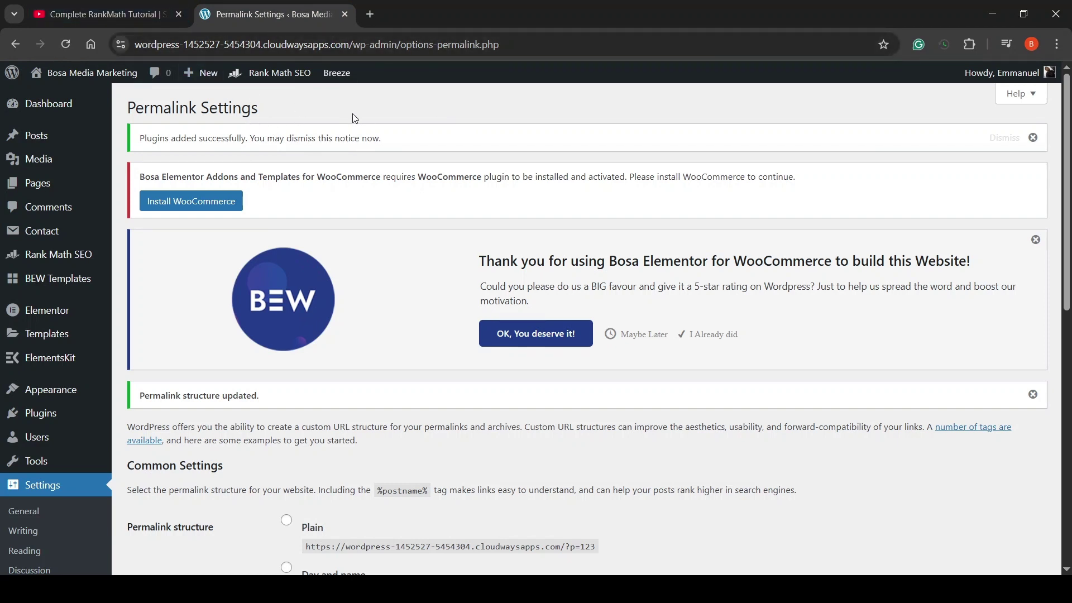
# Step: Find the Home front page in the site's page list and open it for editing with Elementor
pyautogui.moveTo(219, 74)
pyautogui.moveTo(74, 76)
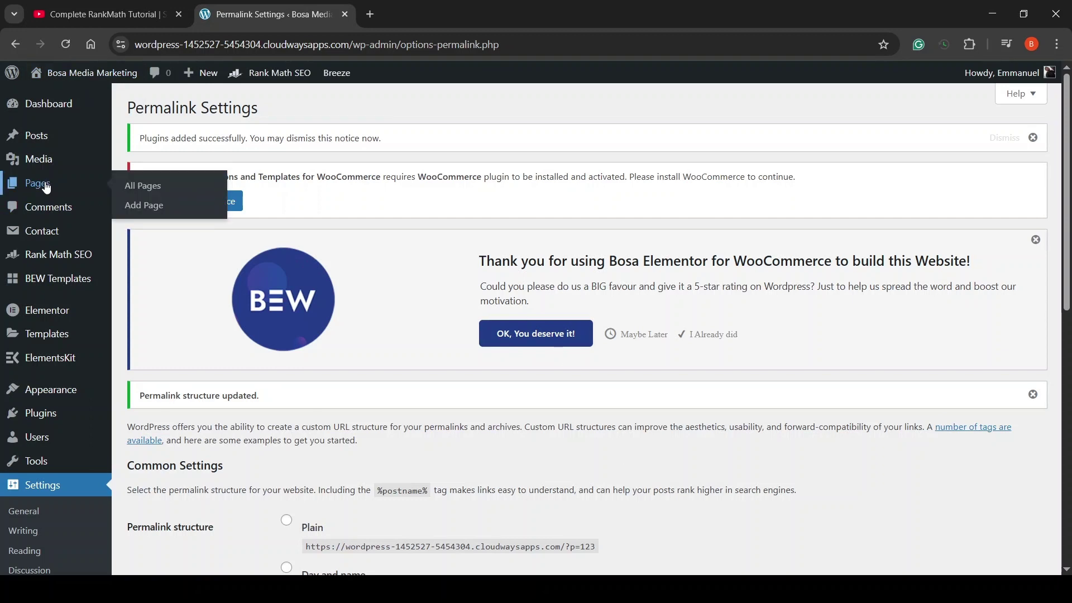
pyautogui.click(47, 188)
pyautogui.scroll(-5, 139, 363)
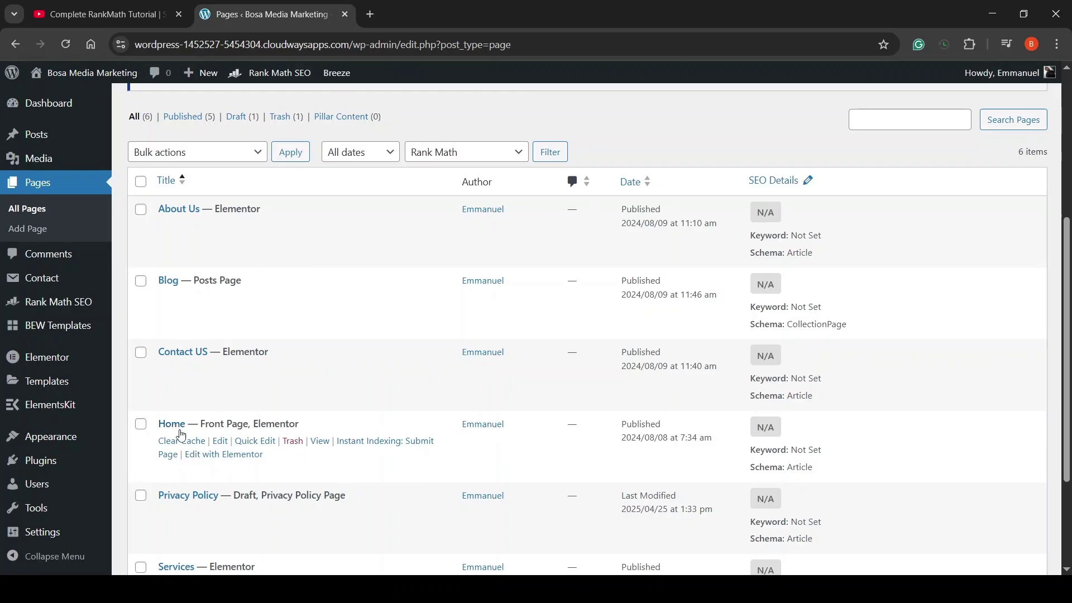
pyautogui.click(205, 459)
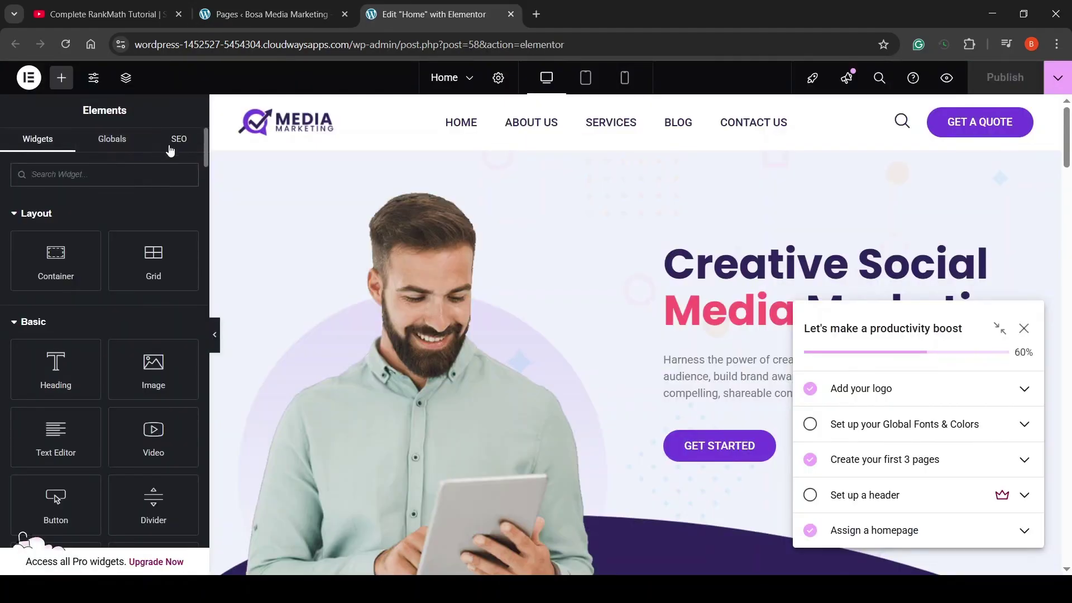
# Step: Review the Home page's Rank Math SEO checks and add "digital marketing" as its focus keyword
pyautogui.click(180, 144)
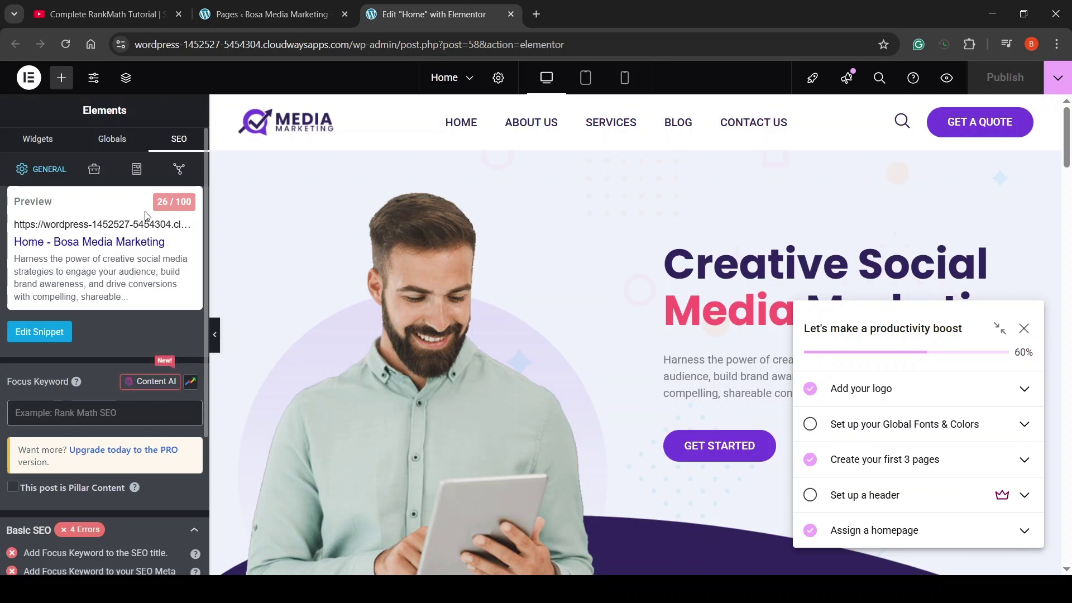
pyautogui.scroll(-1, 124, 254)
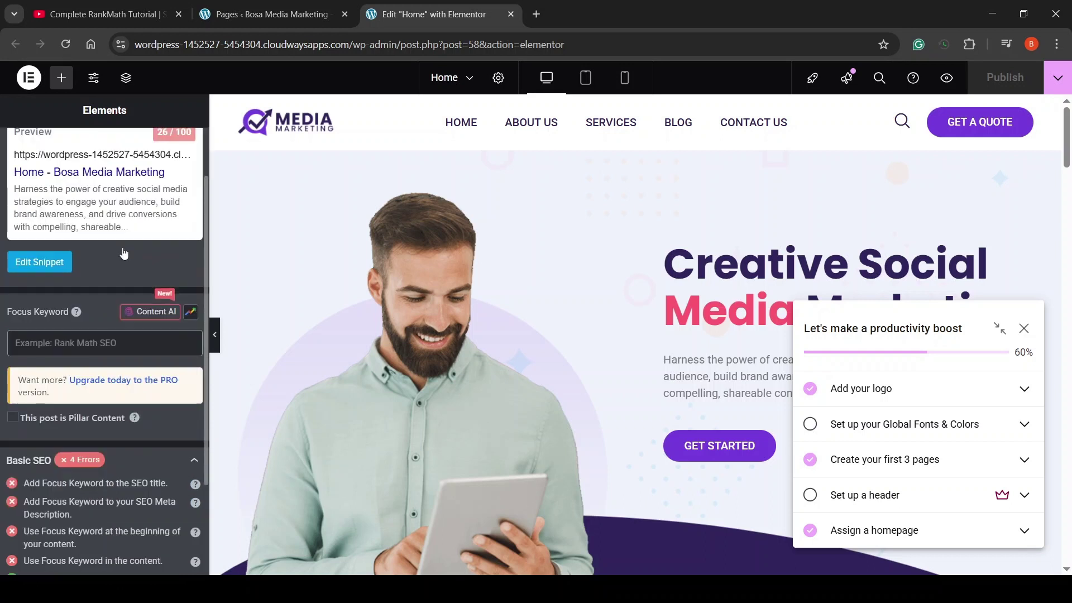
pyautogui.scroll(-3, 124, 254)
pyautogui.scroll(4, 124, 254)
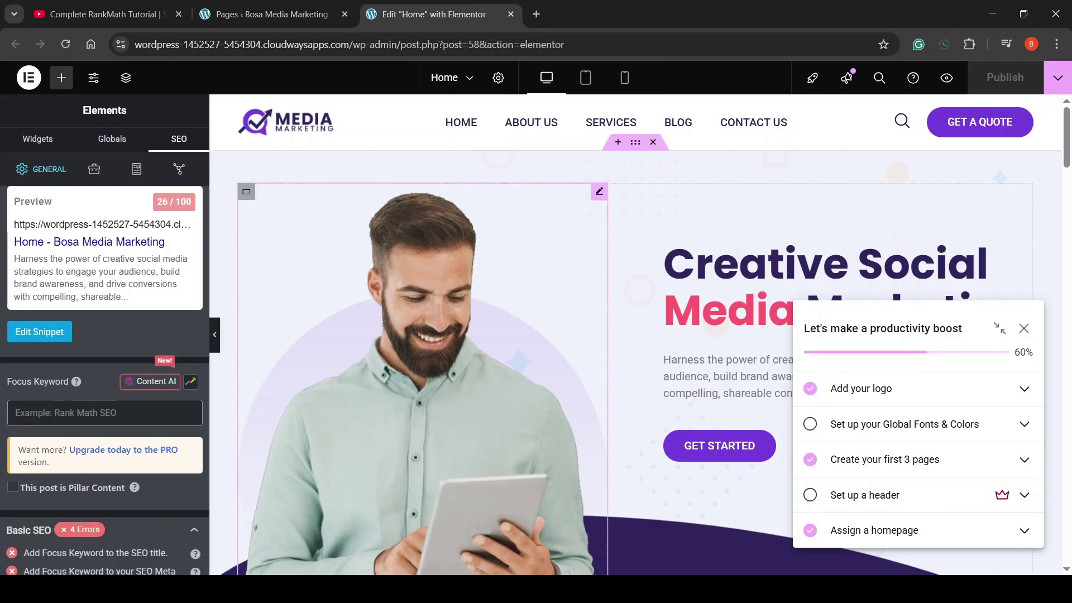
pyautogui.click(88, 411)
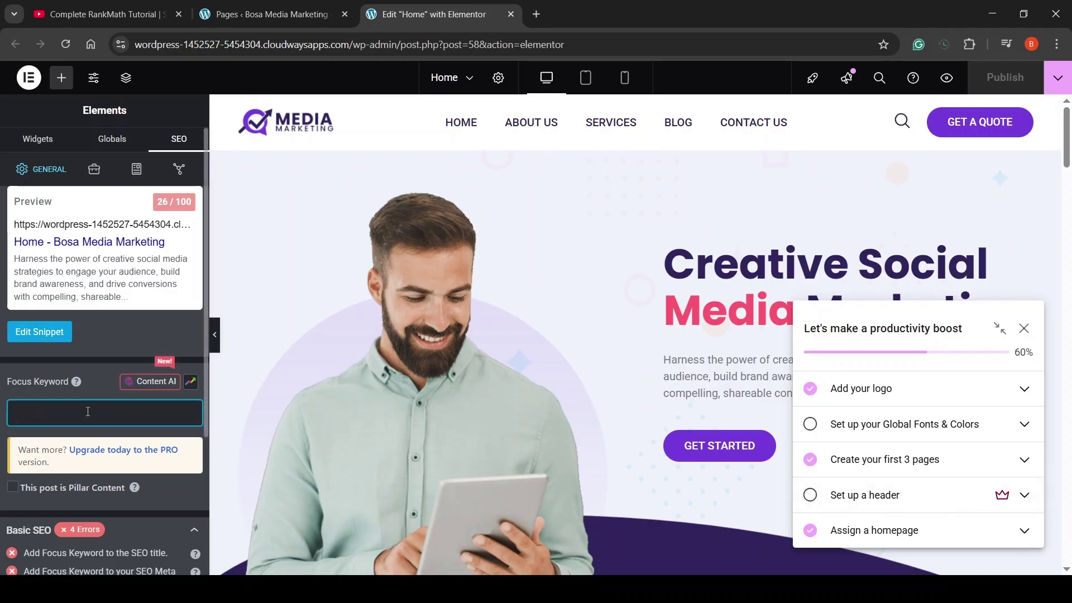
pyautogui.write('Digital M')
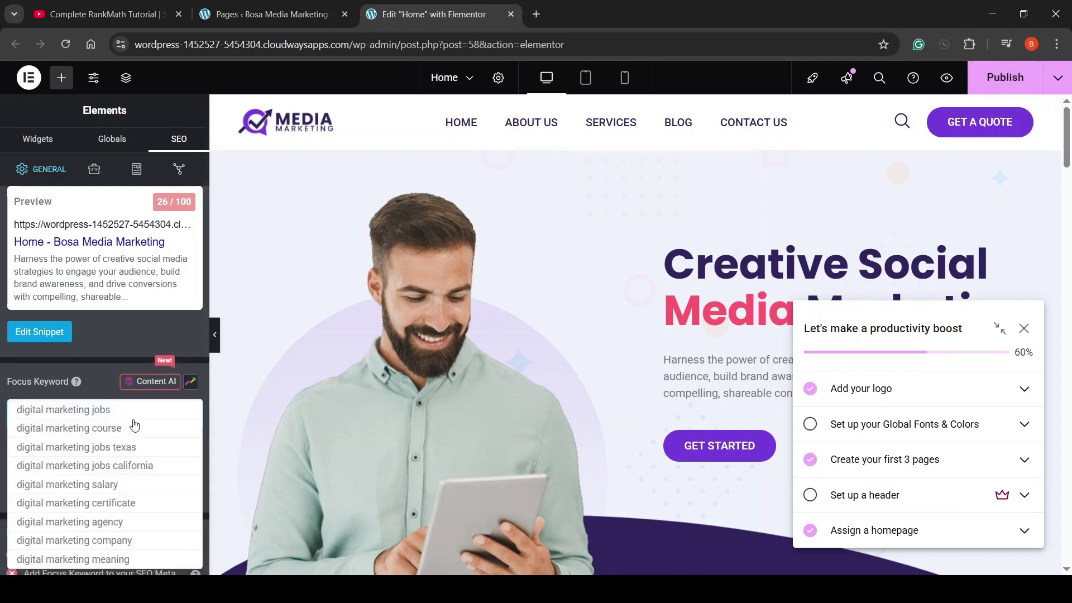
pyautogui.press('Return')
# Step: Set the Home page's search snippet title to "Digital Marketing - NextGen Solutions"
pyautogui.scroll(-1, 117, 426)
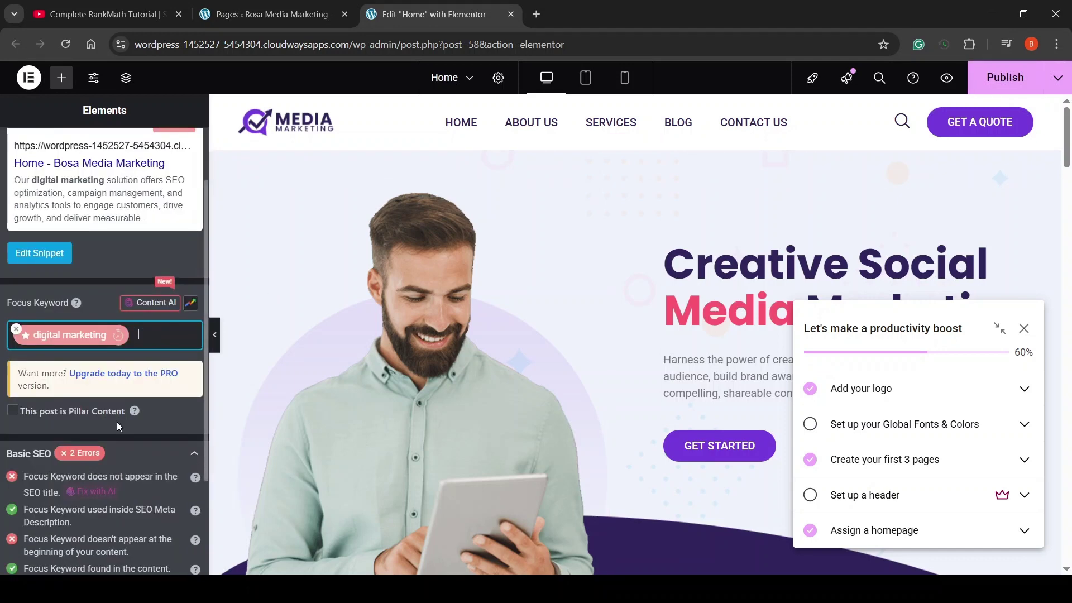
pyautogui.scroll(-1, 117, 426)
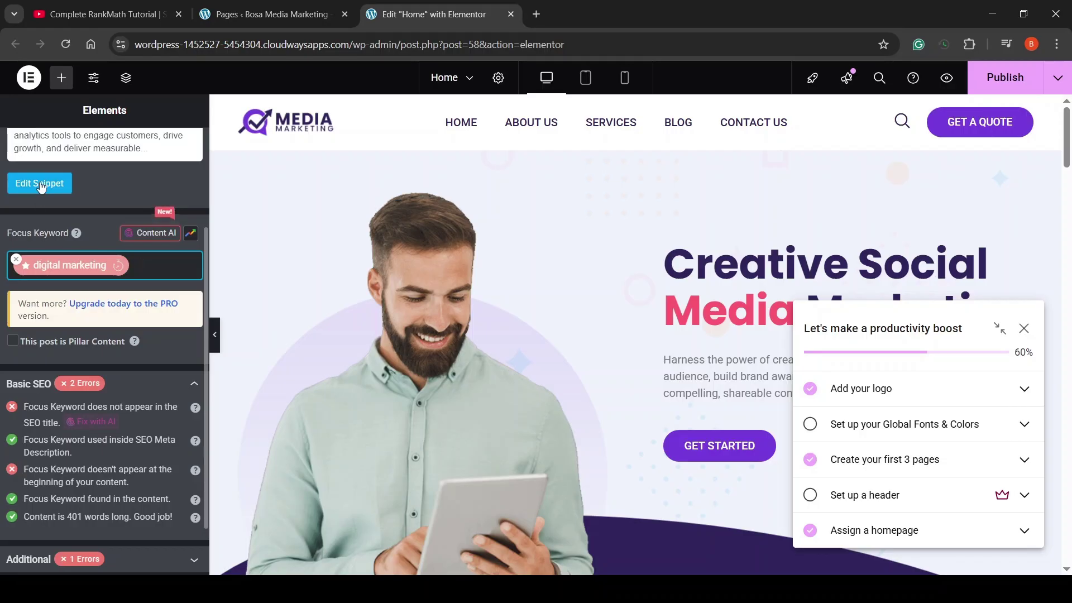
pyautogui.click(41, 188)
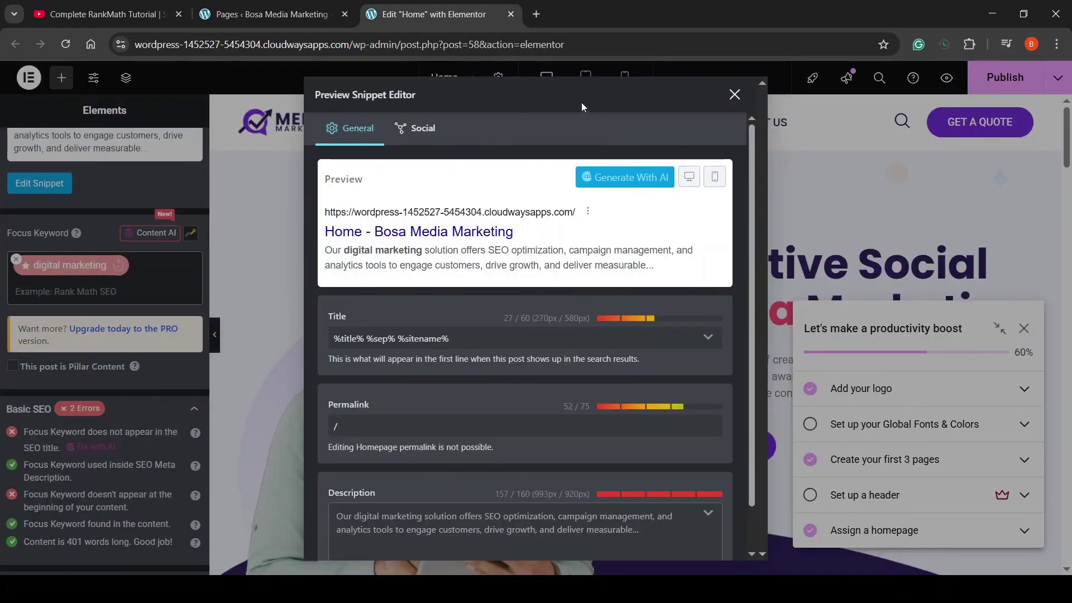
pyautogui.scroll(-1, 580, 273)
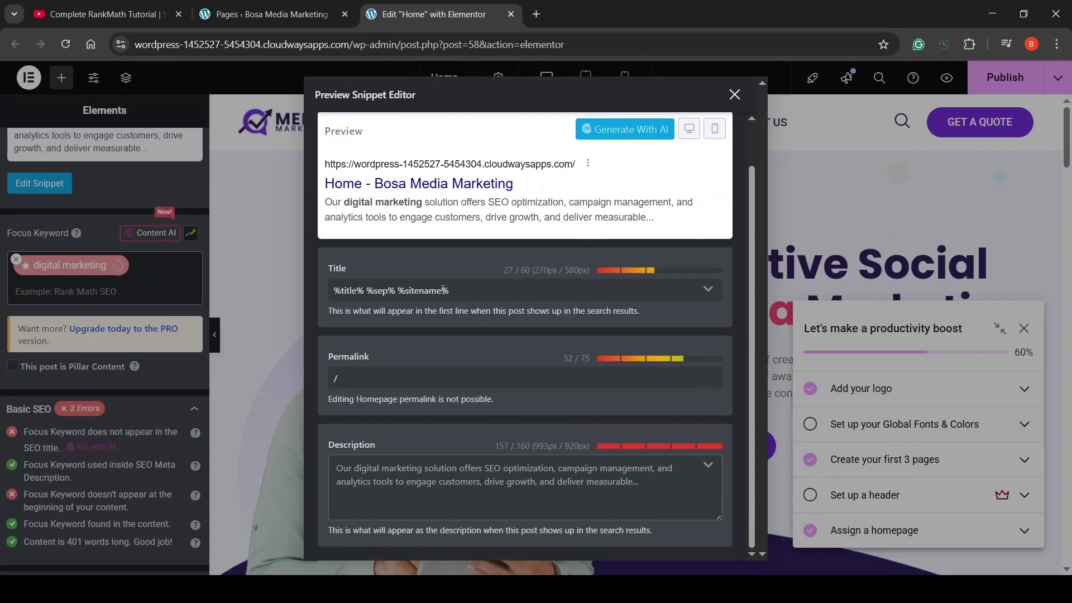
pyautogui.scroll(1, 449, 301)
pyautogui.scroll(-1, 436, 308)
pyautogui.tripleClick(439, 294)
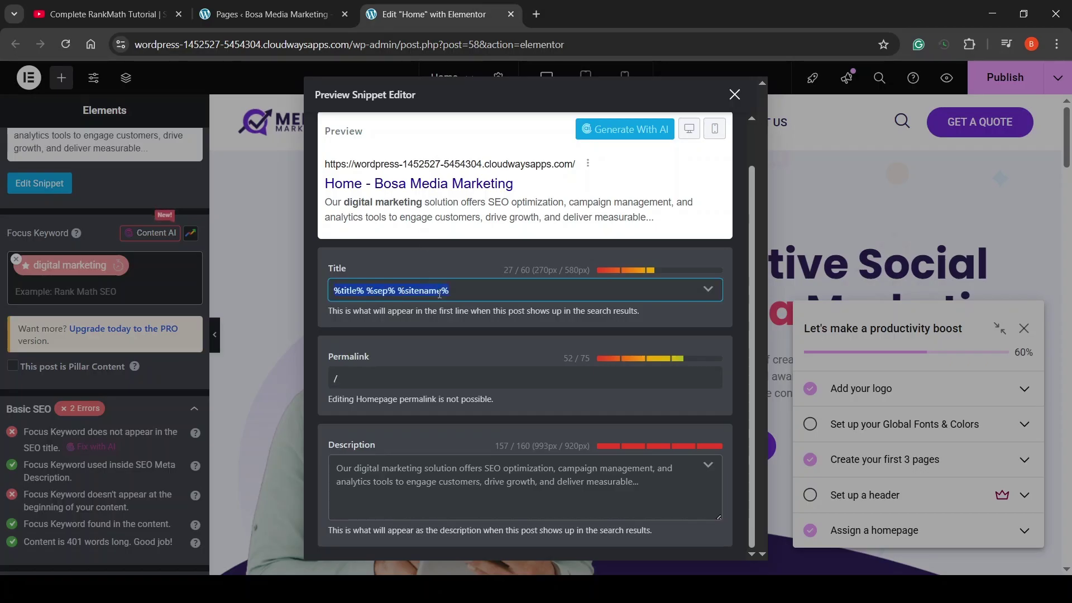
pyautogui.write('Digital Marketing - NextGen Solutions')
pyautogui.press('Tab')
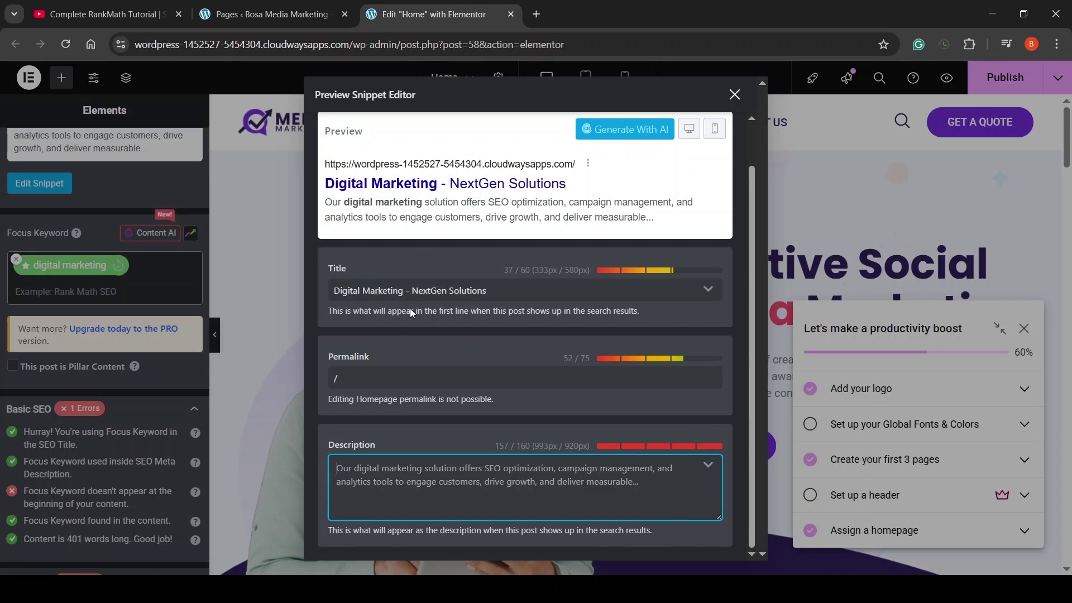
# Step: Set Home's description: "NextGen Digital Marketing Solutions helps businesses grow online with expert SEO, content, and social media strategies designed to drive traffic, boost engagement, and increase conversions."
pyautogui.hotkey('ctrl', 'a')
pyautogui.write('NextGen Digital Marketing Solutions helps businesses grow online with expert SEO, content, and social media strategies designed to drive traffic, boost engagement, and increase conversions.')
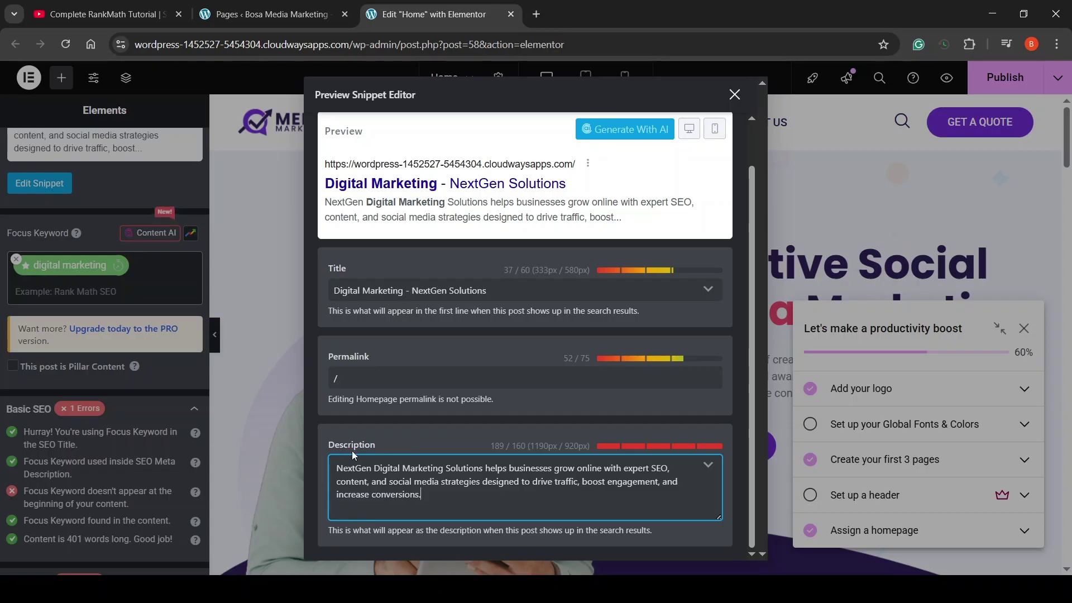
pyautogui.scroll(1, 686, 462)
pyautogui.scroll(-1, 687, 462)
pyautogui.click(735, 95)
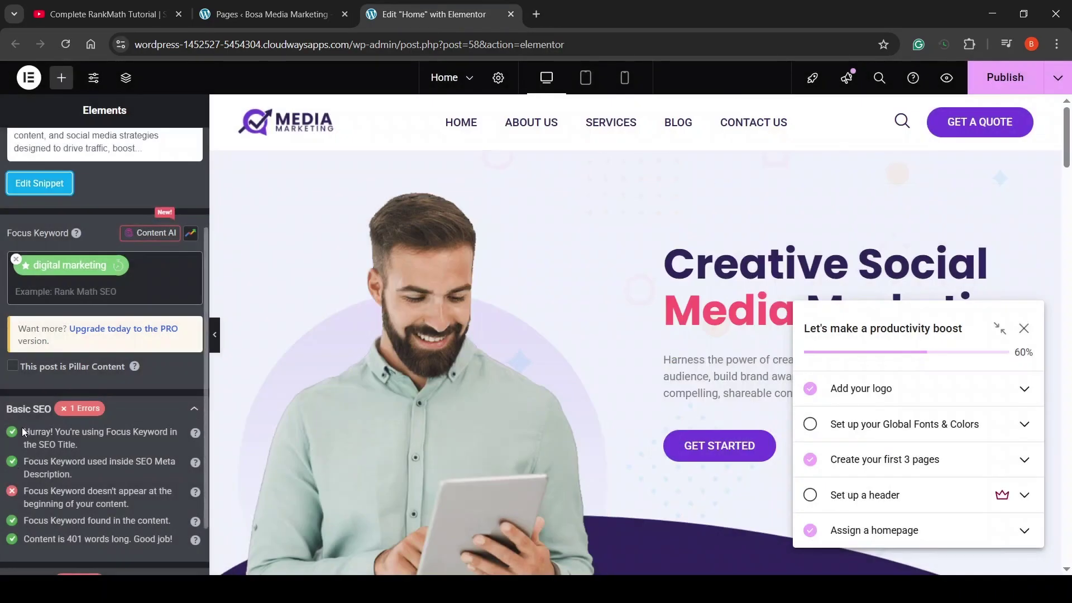
pyautogui.scroll(-1, 144, 385)
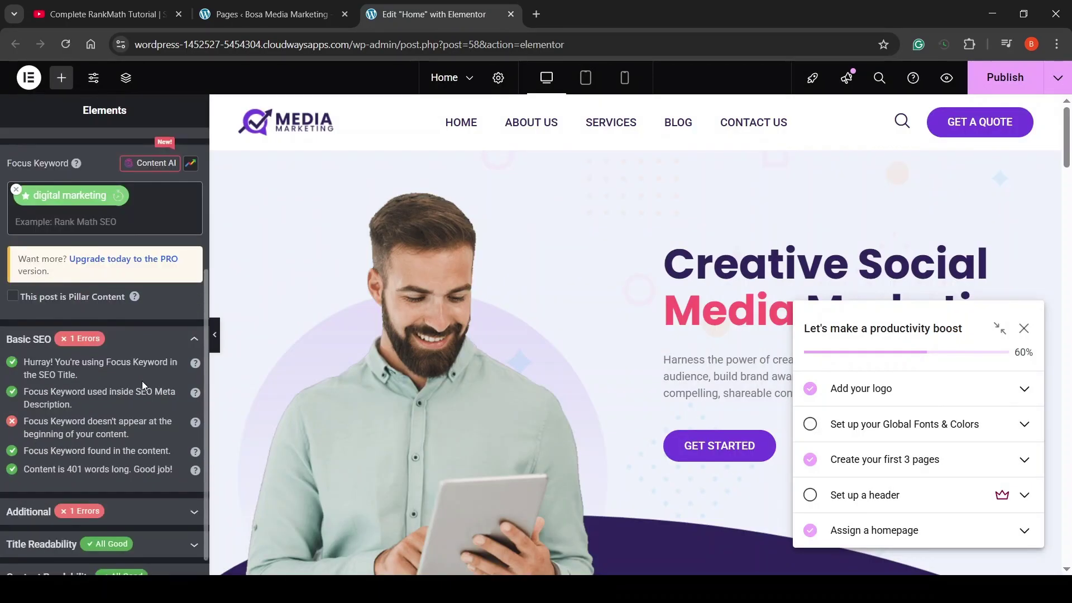
pyautogui.scroll(3, 109, 428)
pyautogui.scroll(1, 134, 312)
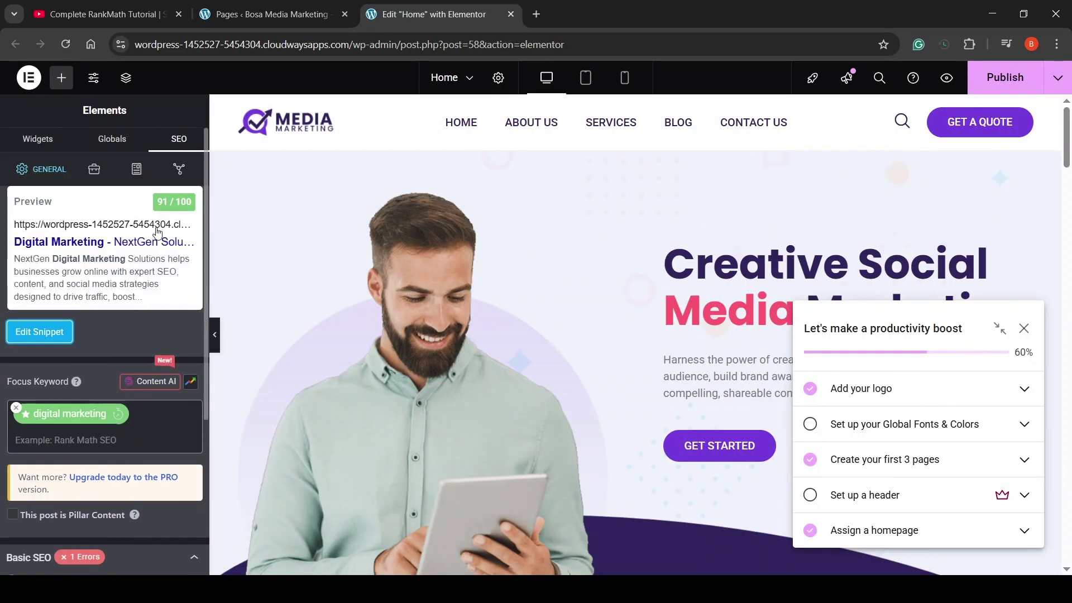
pyautogui.scroll(-3, 155, 289)
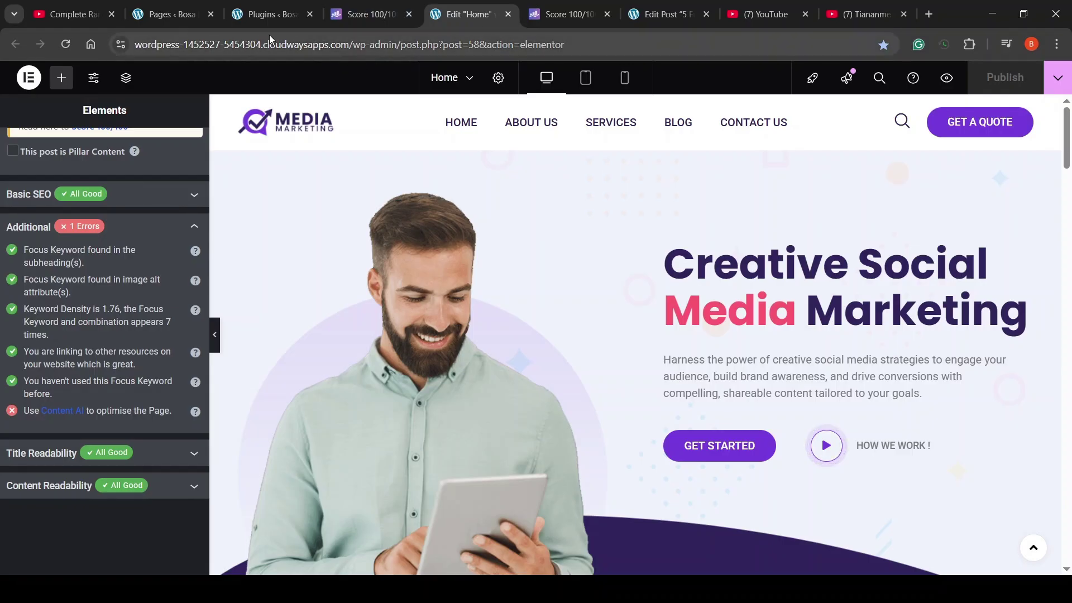
# Step: Find the post "5 Free Digital Marketing Tools Every Startup Should Know About" in the site's post list and open it for editing
pyautogui.click(167, 14)
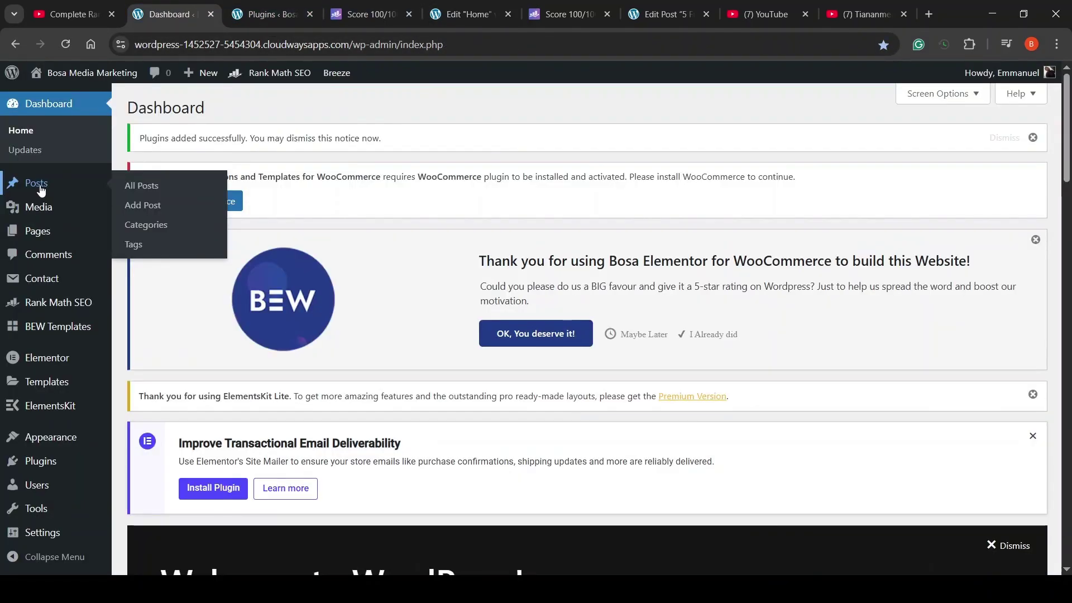
pyautogui.click(37, 183)
pyautogui.scroll(-3, 167, 402)
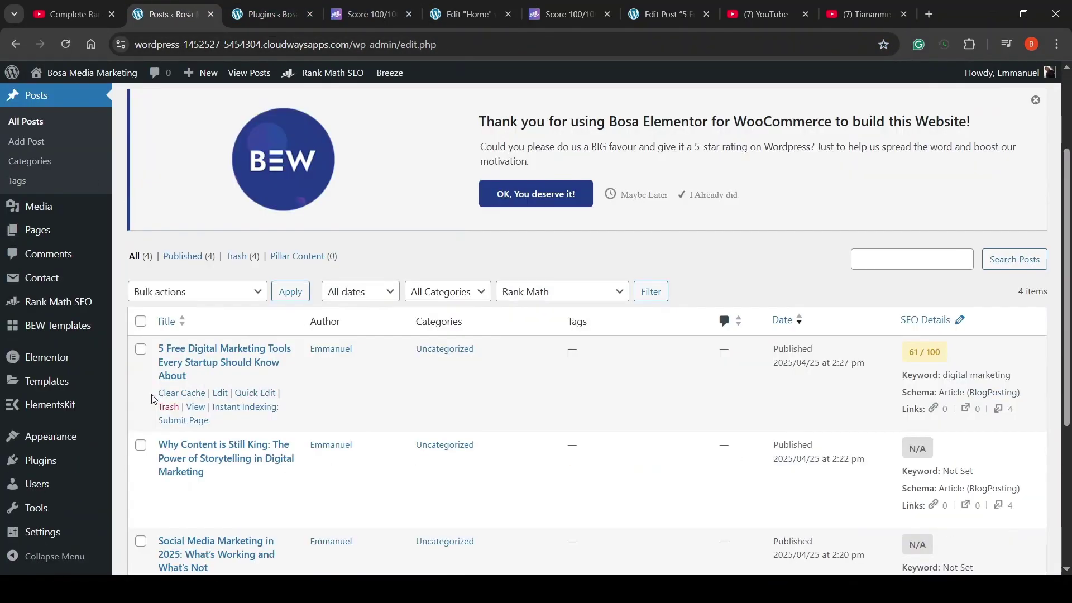
pyautogui.click(225, 395)
pyautogui.click(261, 12)
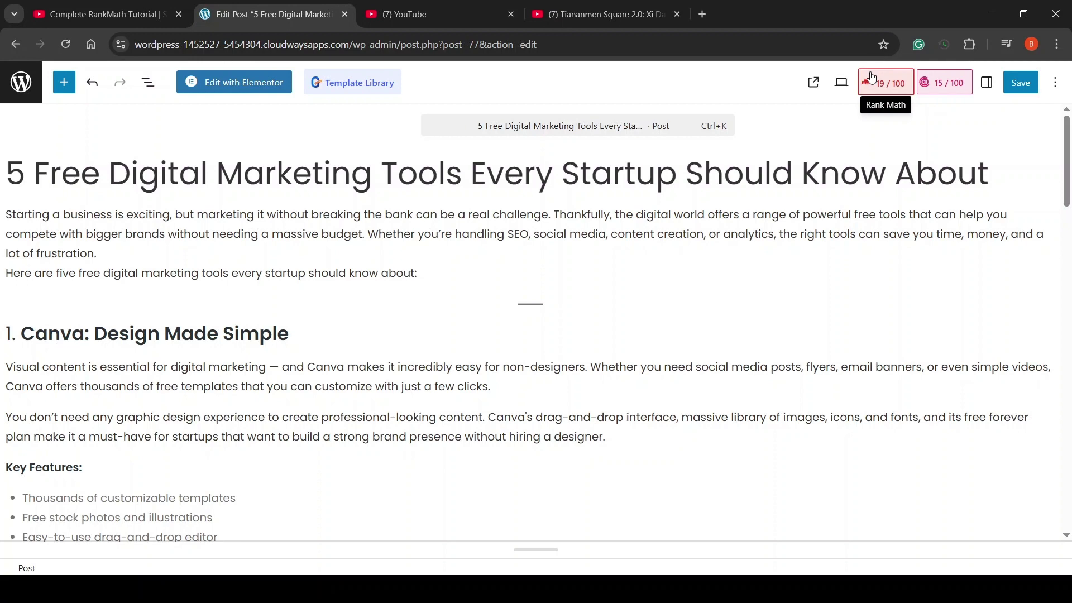
# Step: Review the post's Rank Math SEO checks and add "digital marketing" as its focus keyword
pyautogui.click(872, 78)
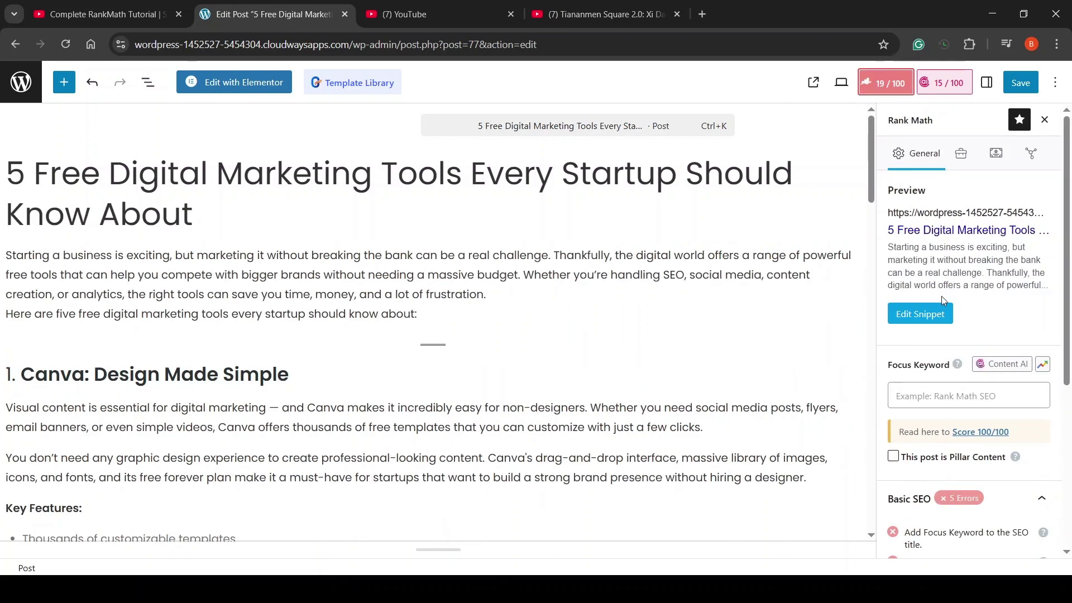
pyautogui.scroll(-5, 1045, 282)
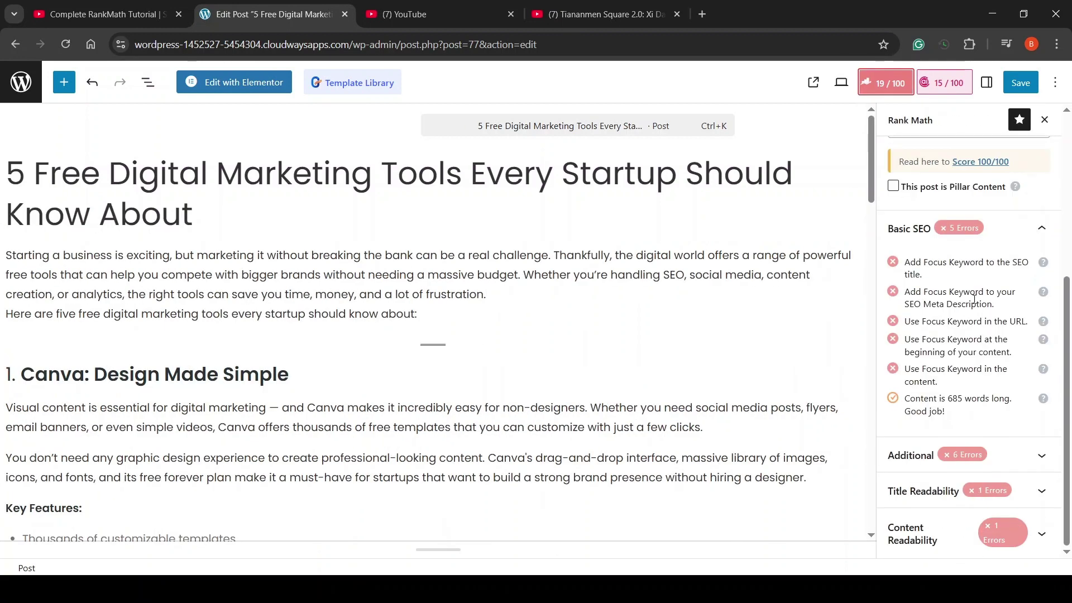
pyautogui.scroll(4, 1005, 279)
pyautogui.scroll(-2, 975, 278)
pyautogui.scroll(-1, 975, 278)
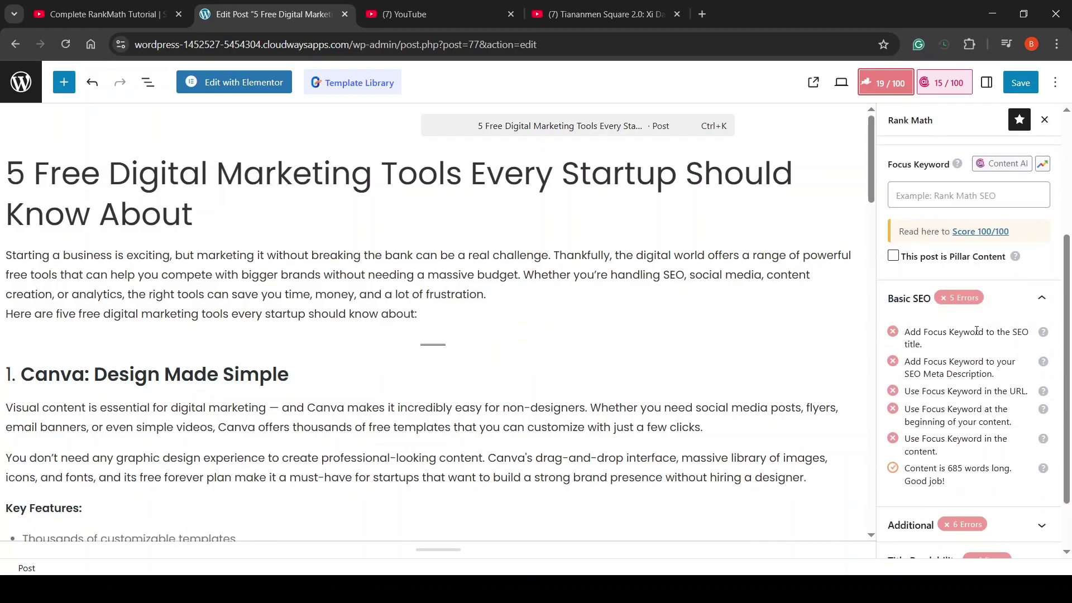
pyautogui.scroll(5, 974, 329)
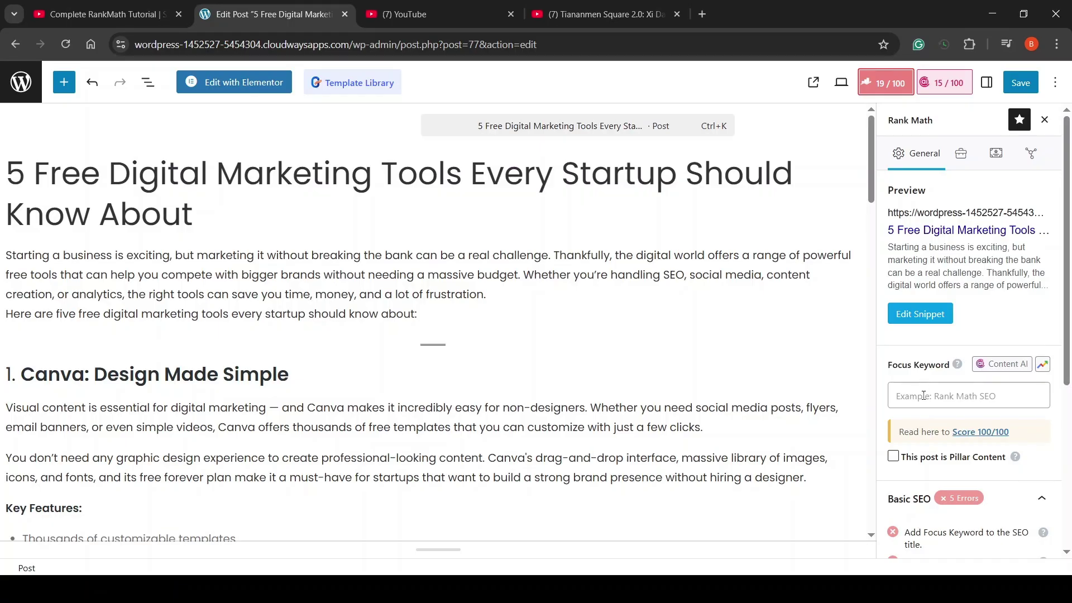
pyautogui.click(923, 397)
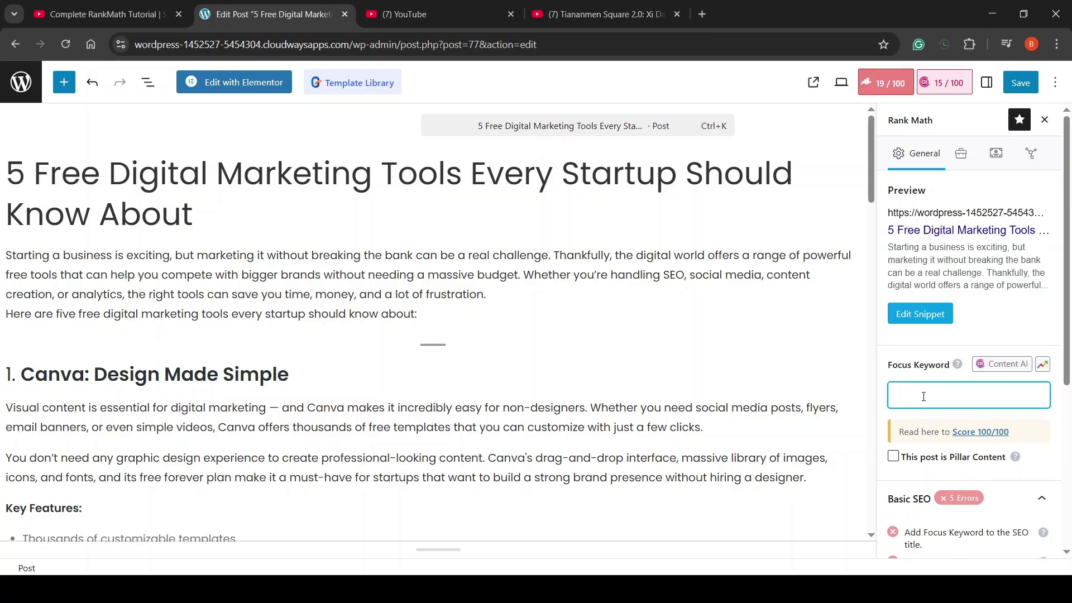
pyautogui.write('digi')
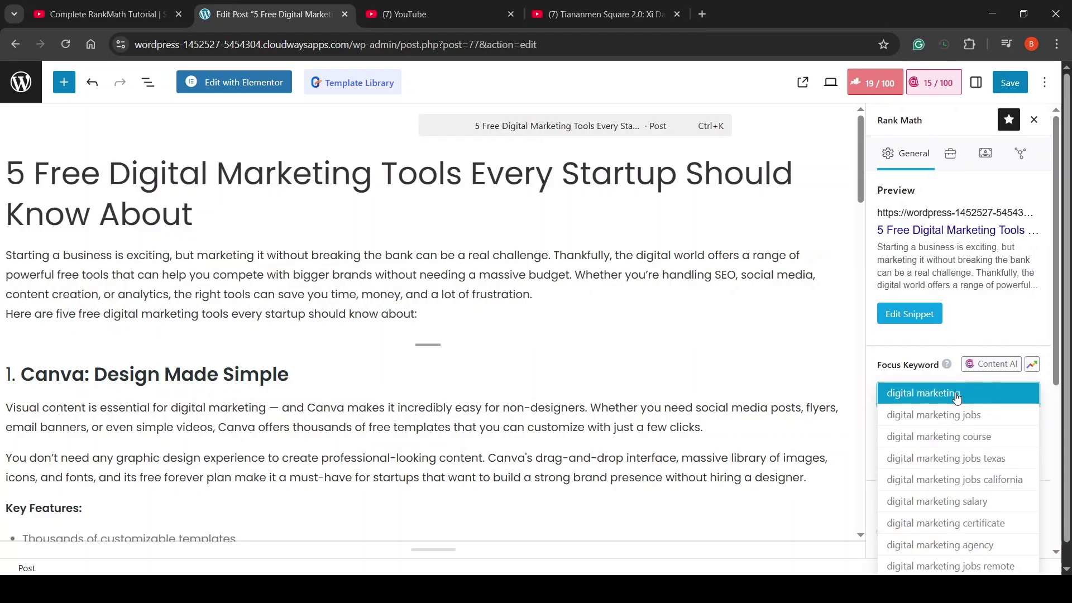
pyautogui.click(947, 397)
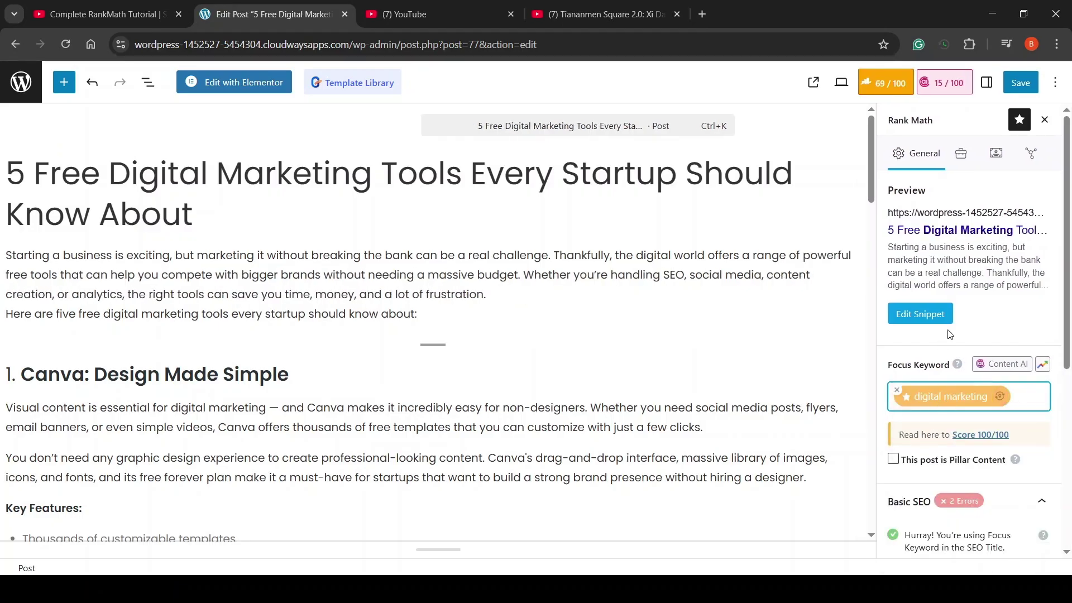
pyautogui.scroll(-4, 977, 368)
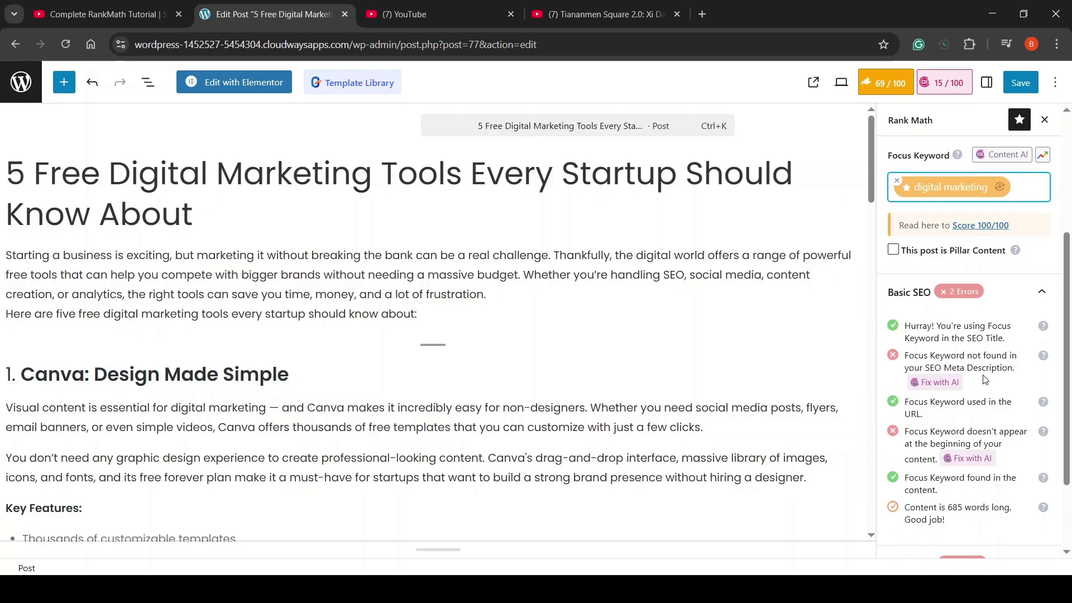
pyautogui.scroll(4, 905, 315)
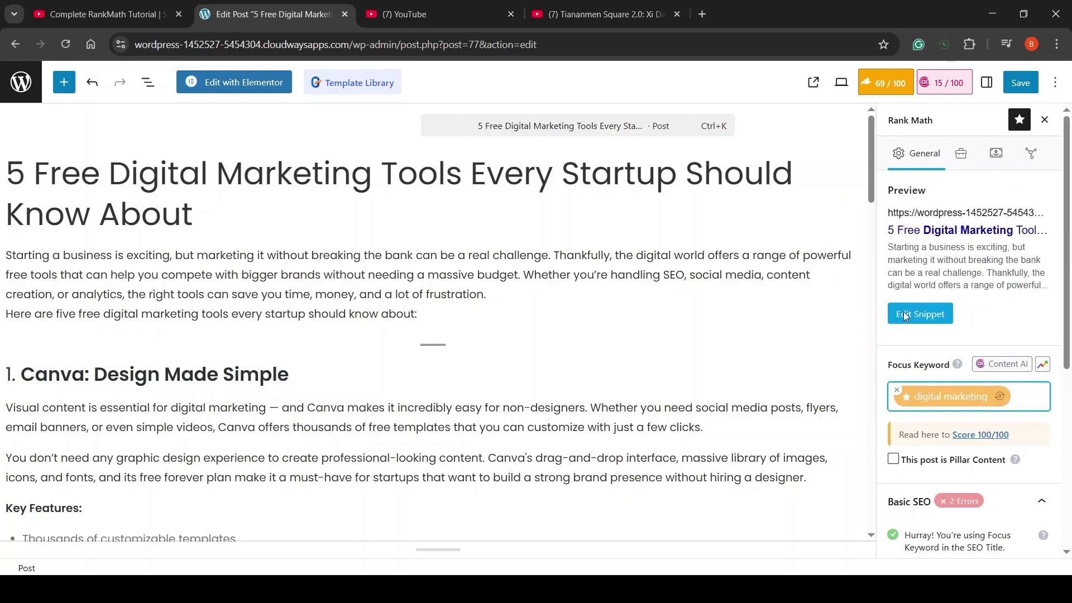
# Step: Set the post's snippet description to "Digital marketing tools can transform your startup. Discover five free tools every entrepreneur needs to grow online, boost visibility, and drive success."
pyautogui.click(931, 317)
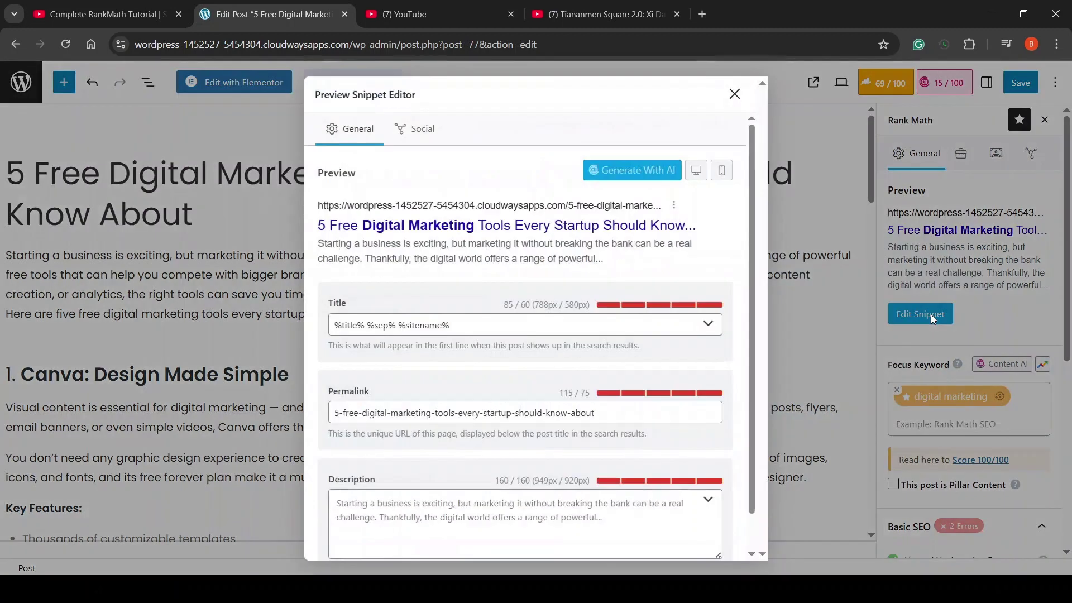
pyautogui.scroll(-1, 616, 333)
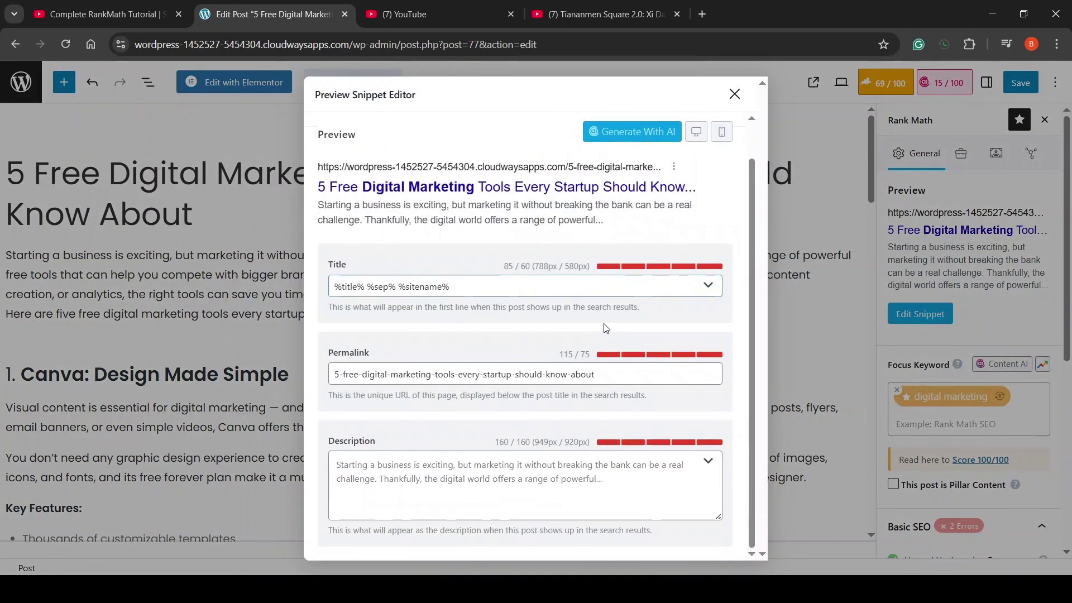
pyautogui.click(393, 467)
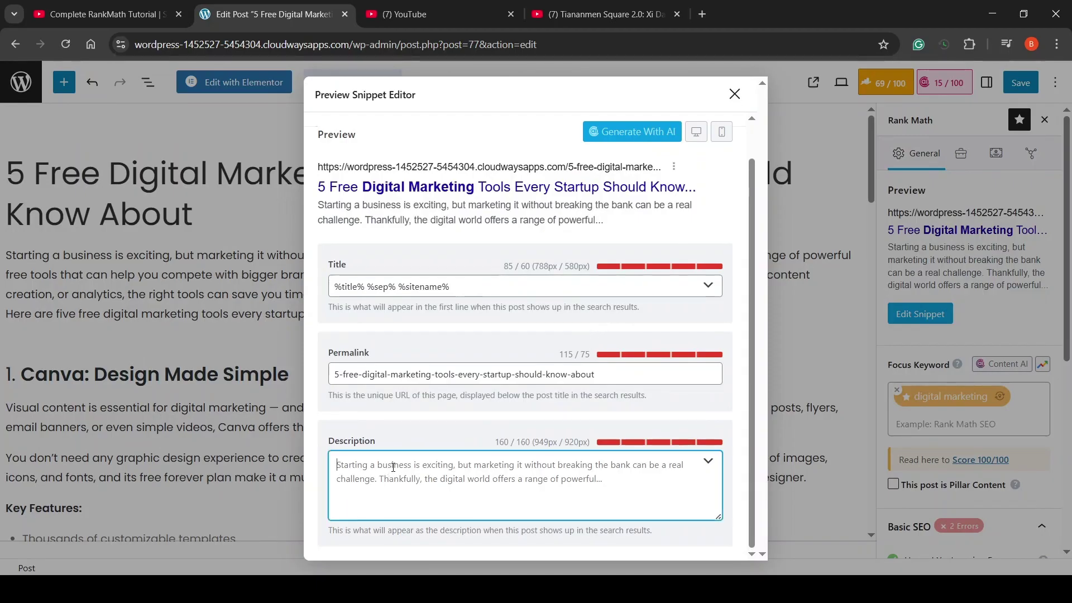
pyautogui.hotkey('alt', 'Tab')
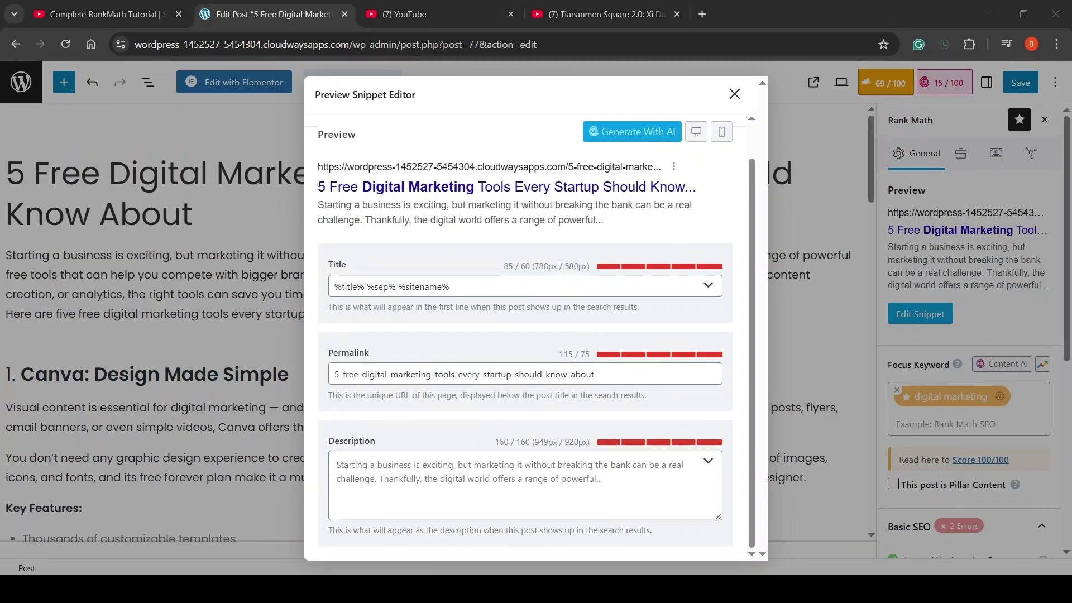
pyautogui.hotkey('alt', 'Tab')
pyautogui.hotkey('ctrl', 'a')
pyautogui.write('Digital marketing tools can transform your startup. Discover five free tools every entrepreneur needs to grow online, boost visibility, and drive success.')
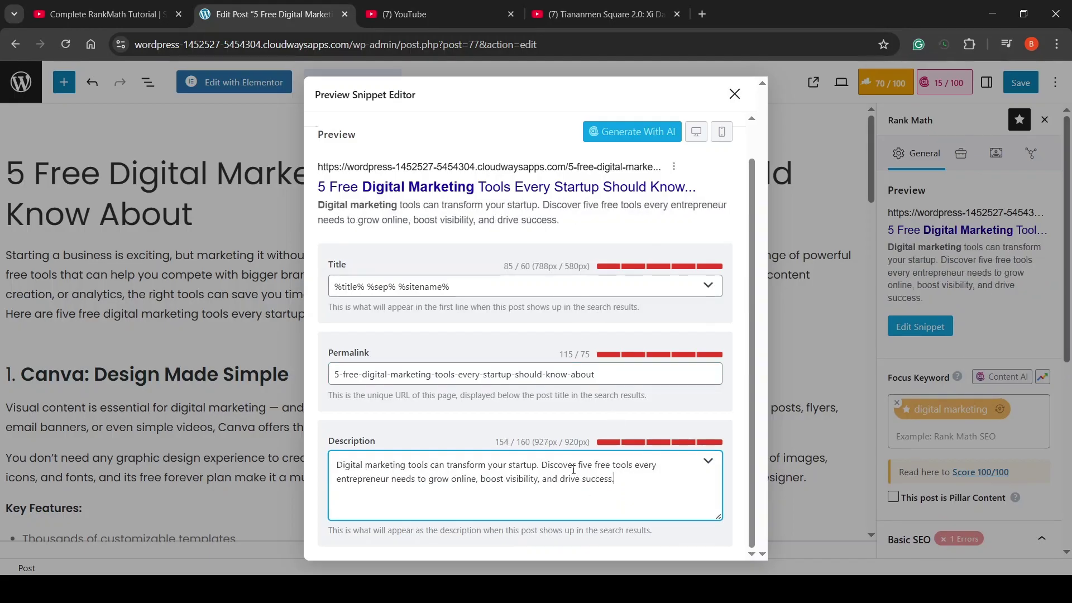
pyautogui.click(735, 95)
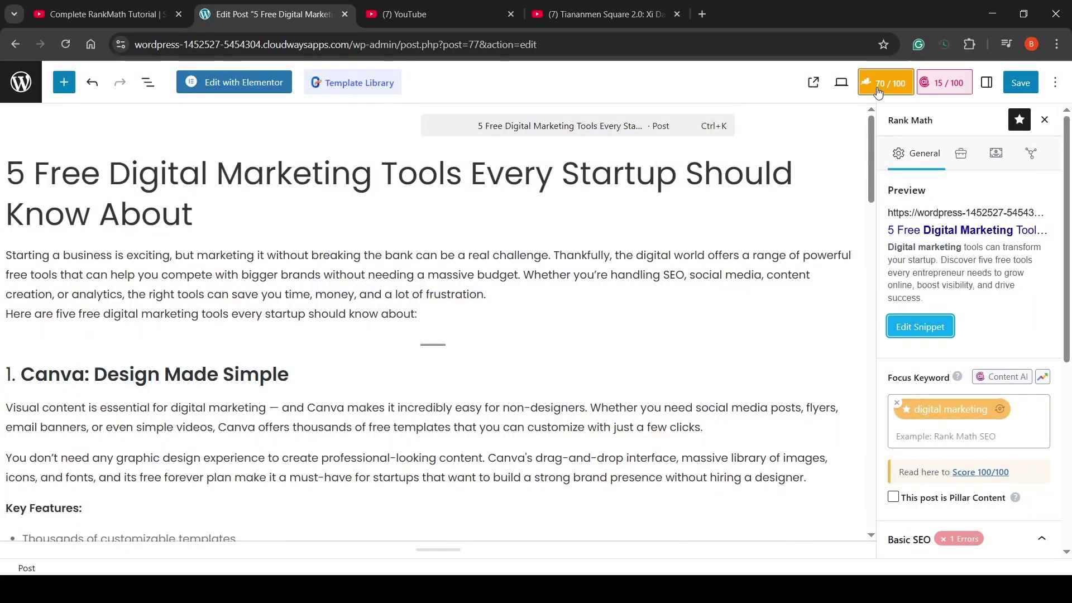
# Step: Replace the post's body text with a version that opens with "Digital marketing is essential for any startup aiming to grow its brand"
pyautogui.scroll(-4, 1022, 488)
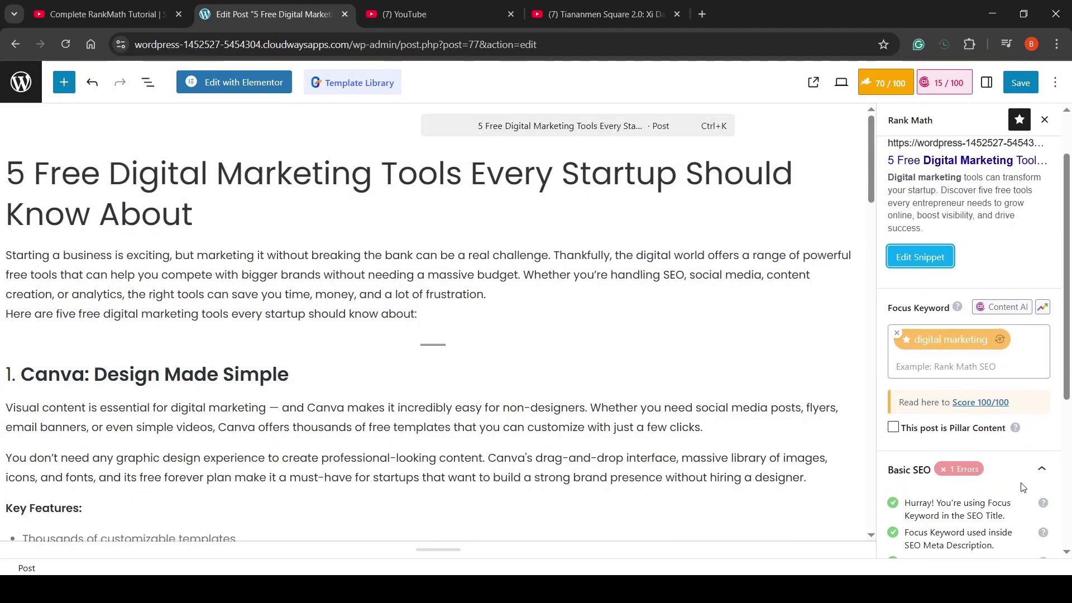
pyautogui.scroll(-1, 1017, 474)
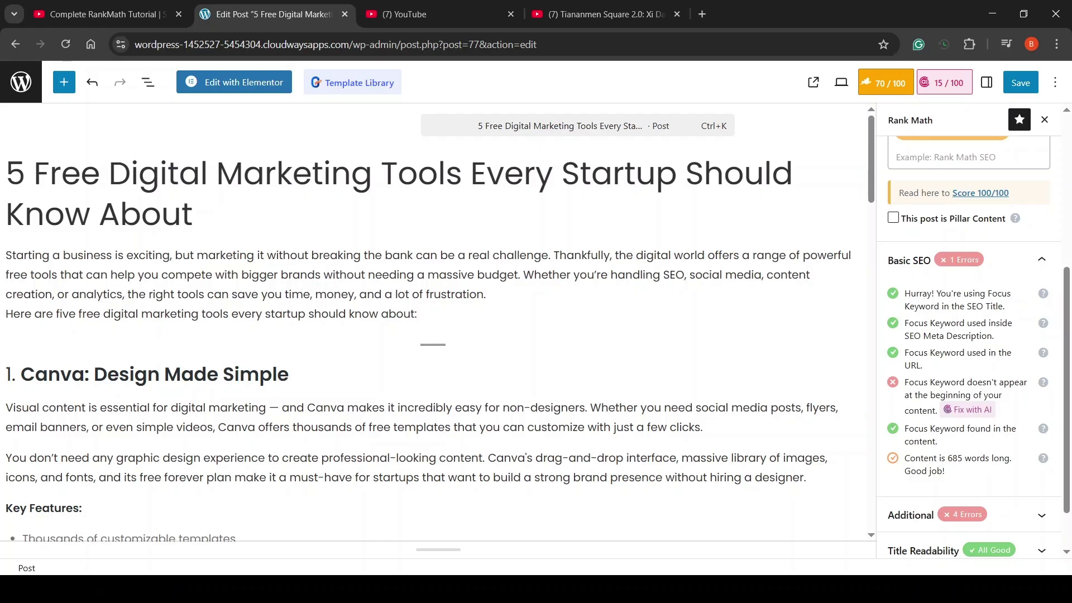
pyautogui.click(7, 256)
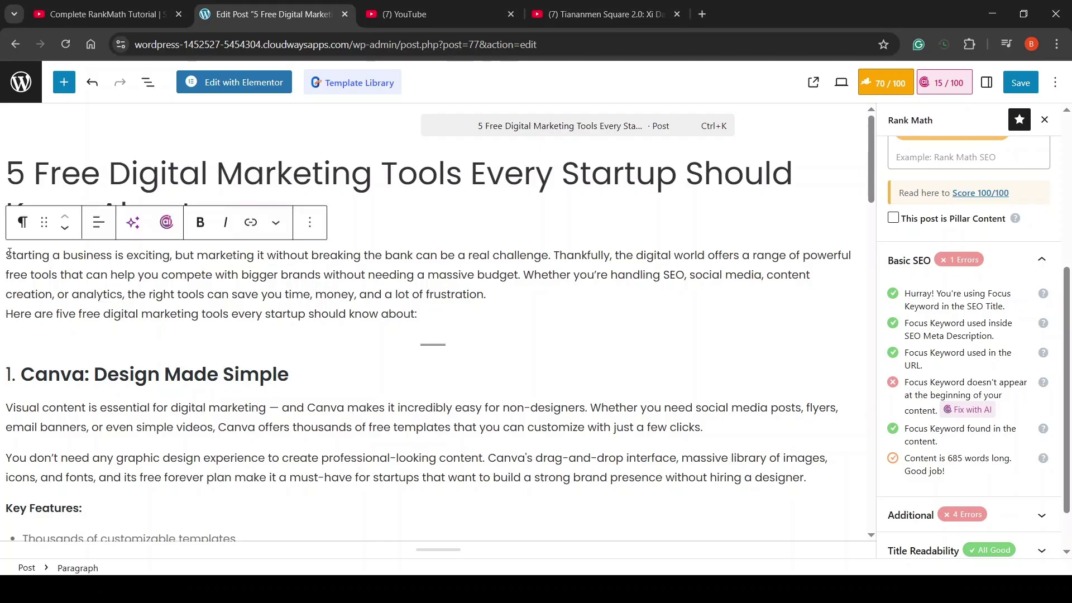
pyautogui.keyDown('shift'); pyautogui.click(703, 427); pyautogui.keyUp('shift')
pyautogui.hotkey('ctrl', 'v')
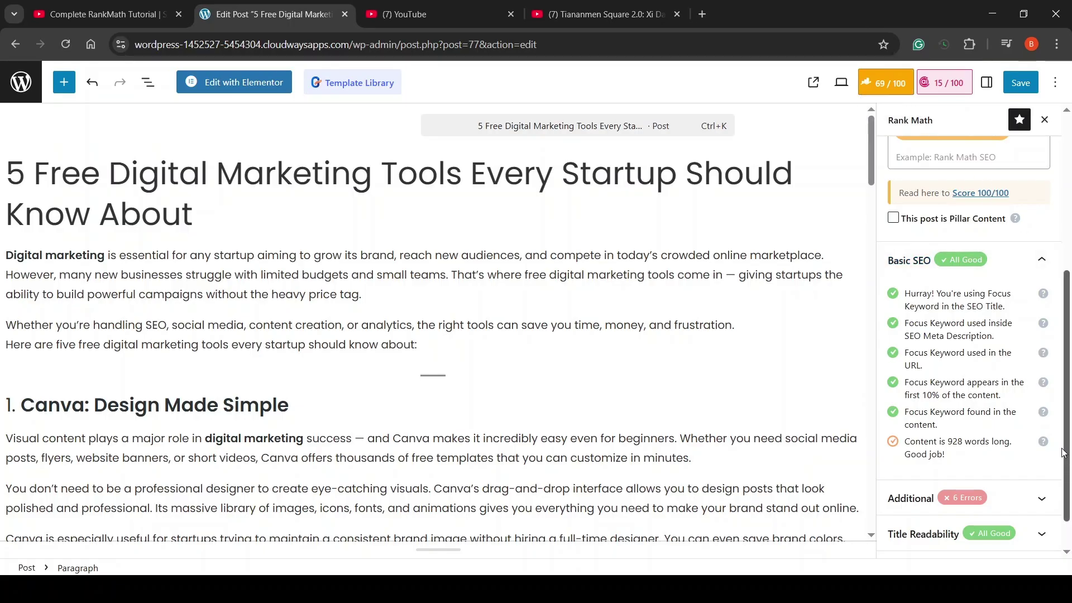
# Step: Examine the post's Basic SEO checks and its Additional SEO checks for remaining errors
pyautogui.click(1042, 261)
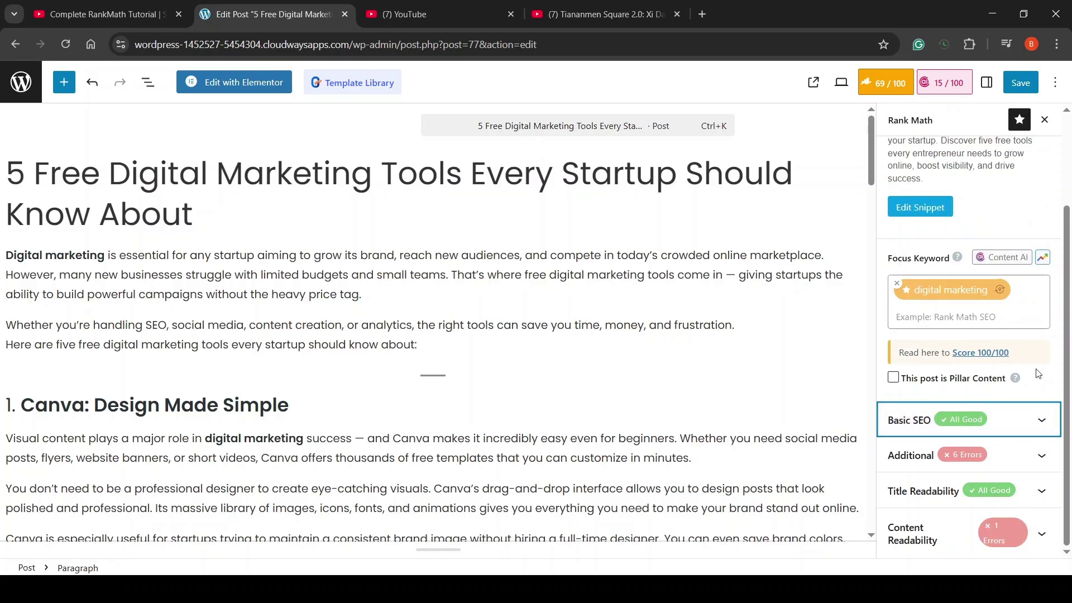
pyautogui.click(1042, 427)
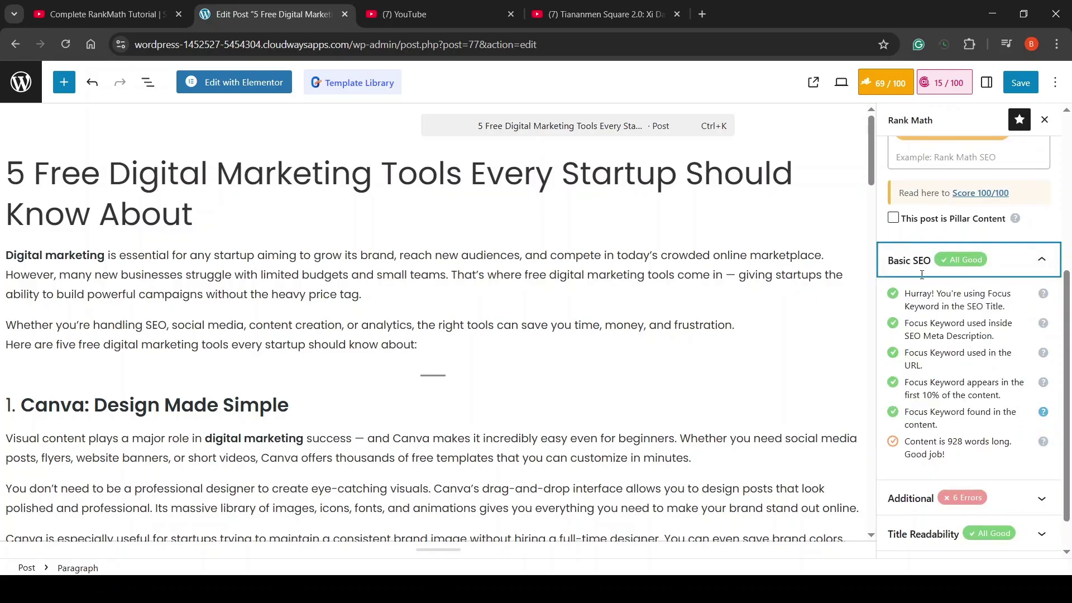
pyautogui.click(1011, 269)
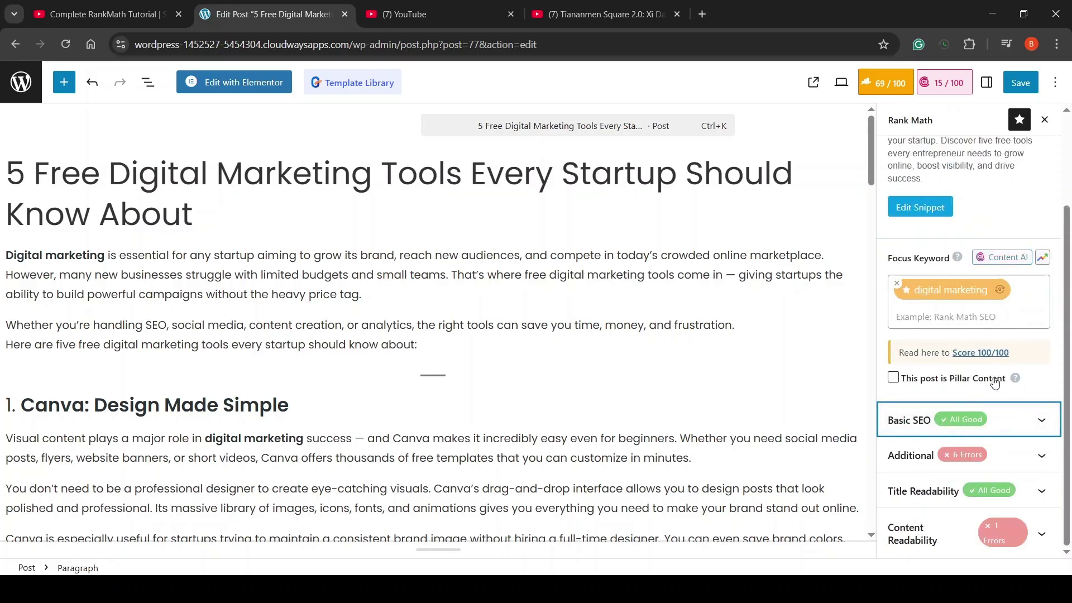
pyautogui.click(1023, 459)
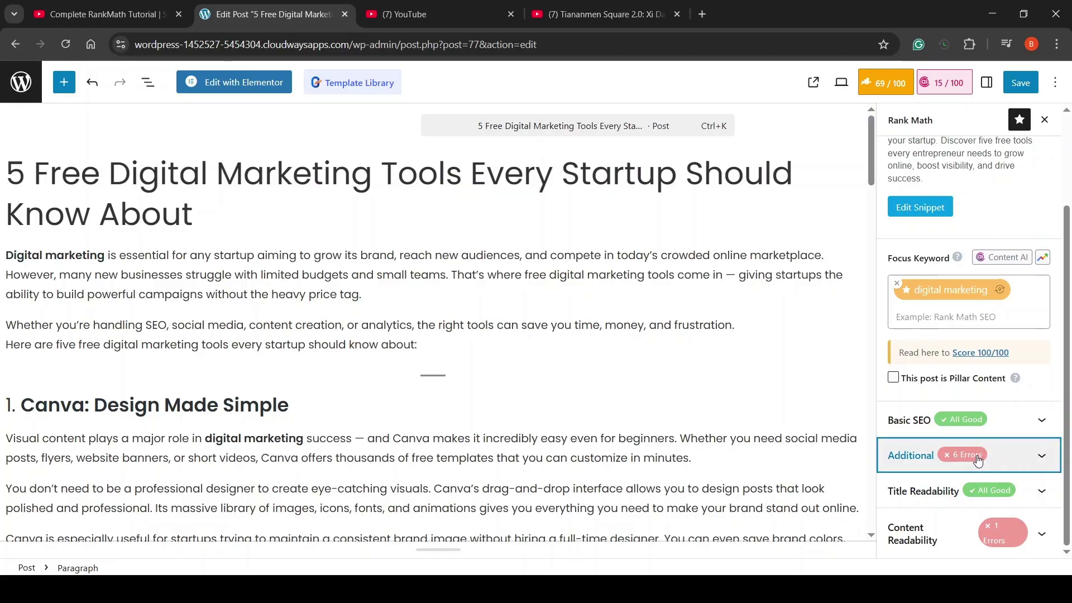
pyautogui.click(1003, 452)
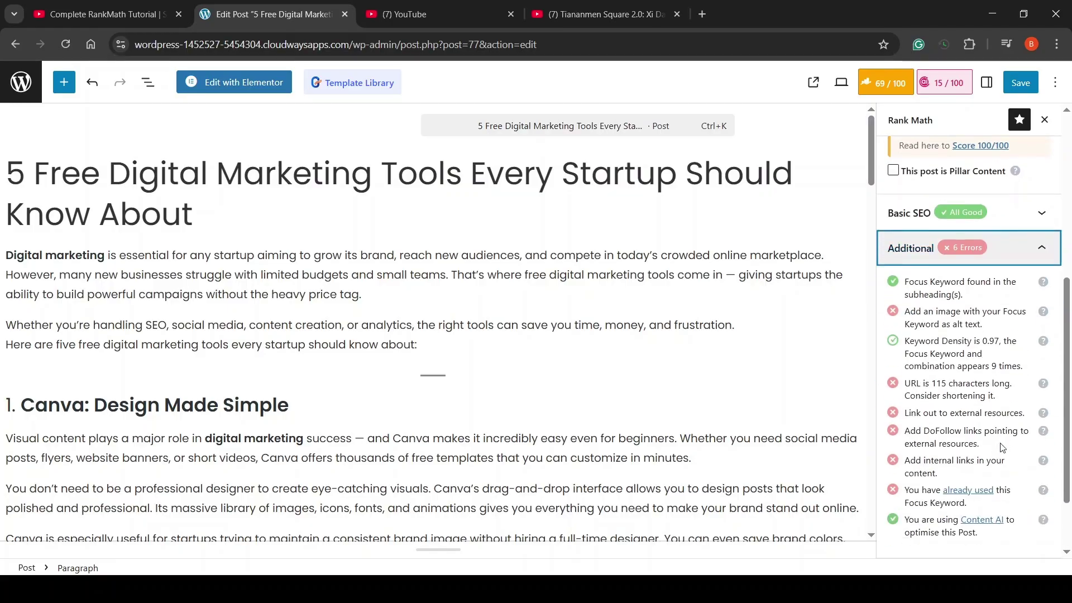
pyautogui.scroll(-1, 928, 274)
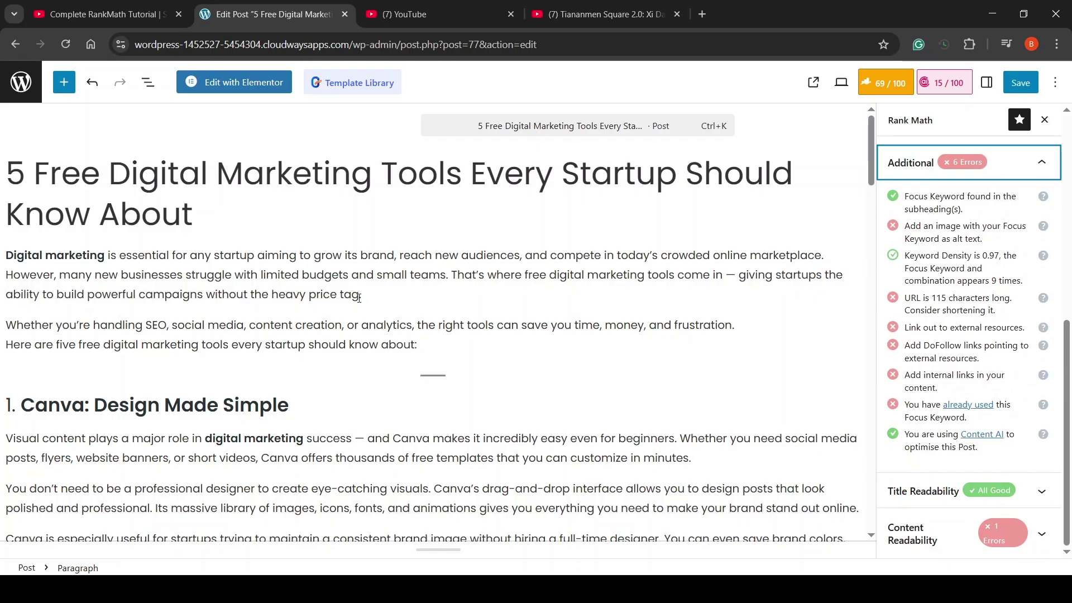
# Step: Add an Image block between the separator and the "Canva: Design Made Simple" heading
pyautogui.click(434, 371)
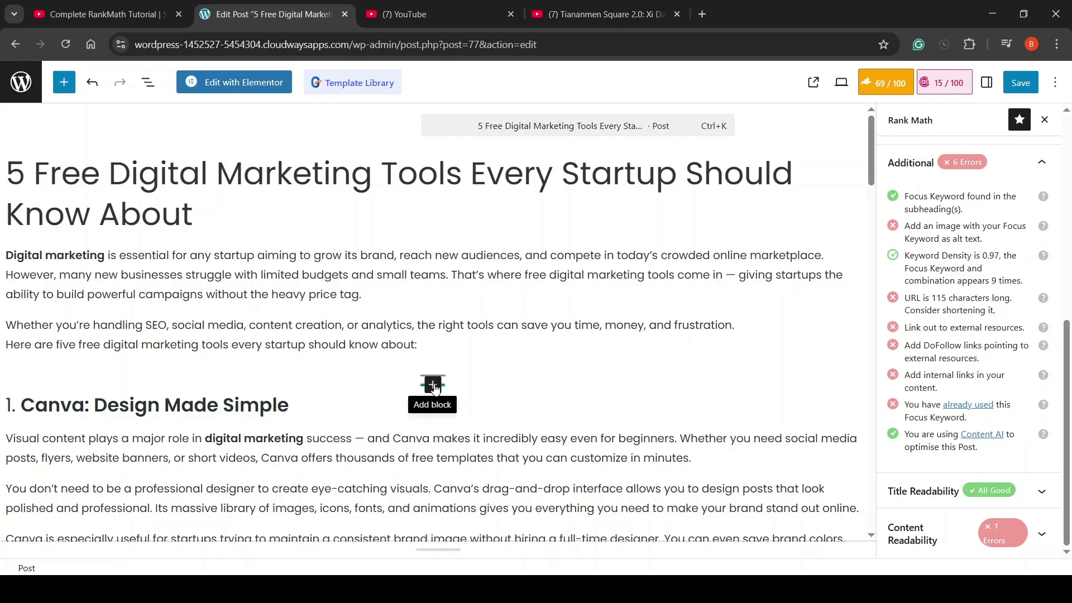
pyautogui.click(435, 389)
pyautogui.scroll(-1, 428, 390)
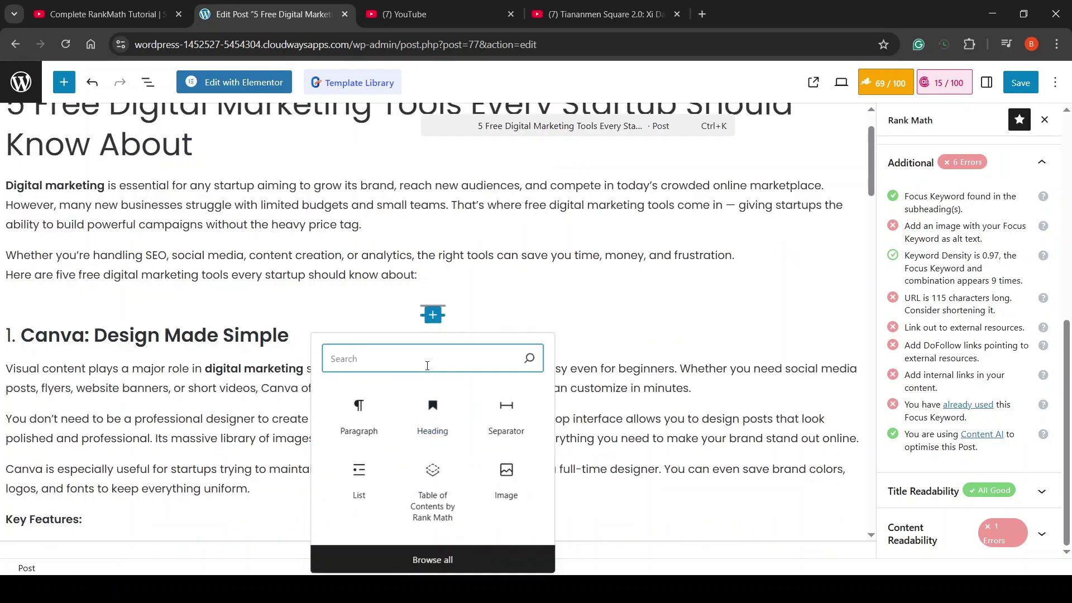
pyautogui.write('image')
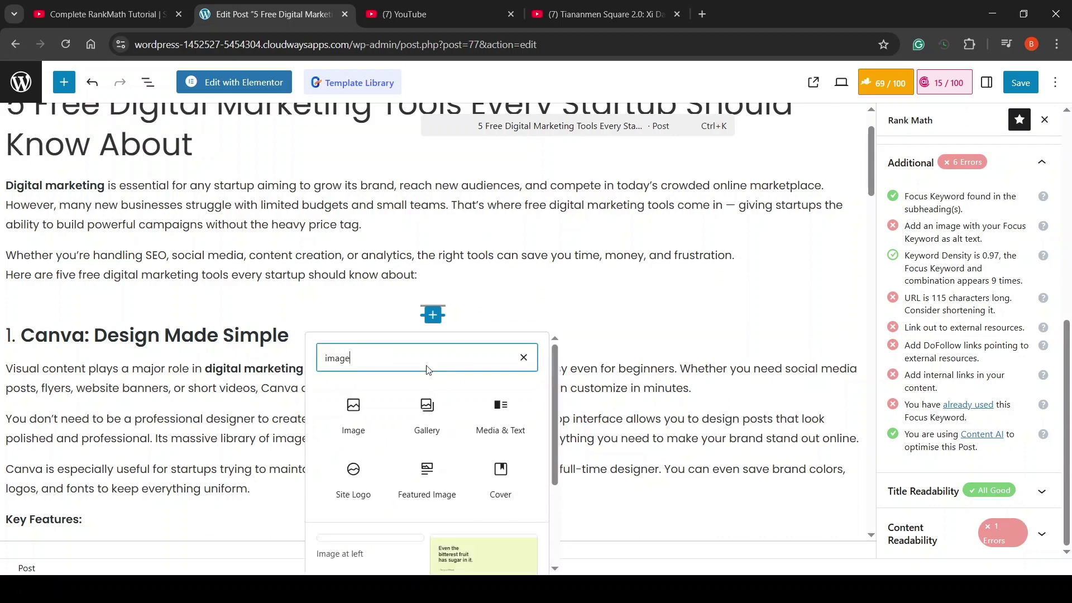
pyautogui.click(353, 416)
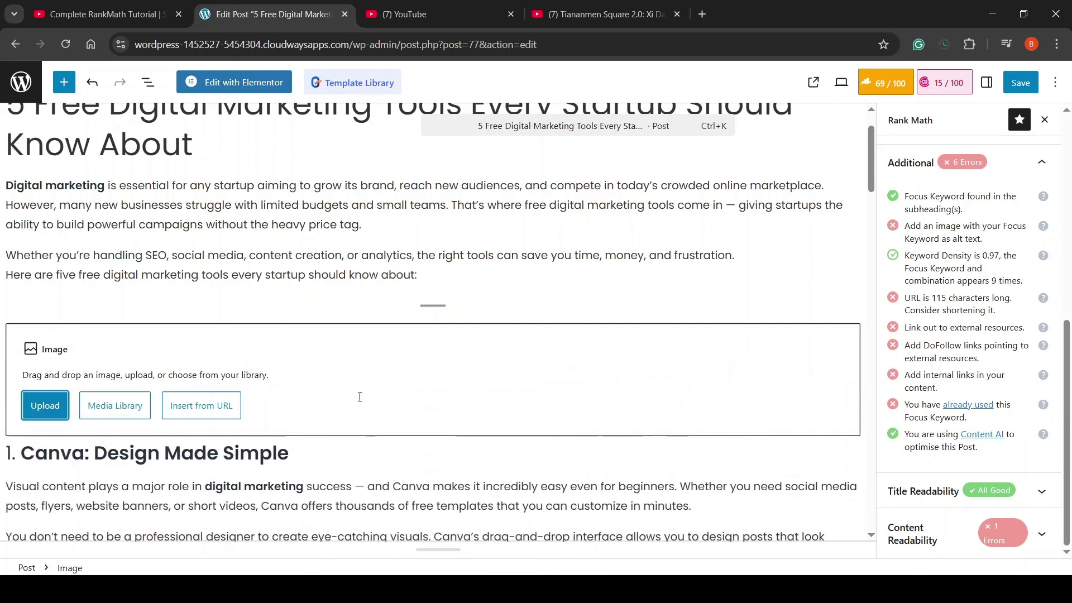
# Step: Fill the Image block with the media library's team-meeting photo whose alt text is "digital marketing"
pyautogui.click(100, 412)
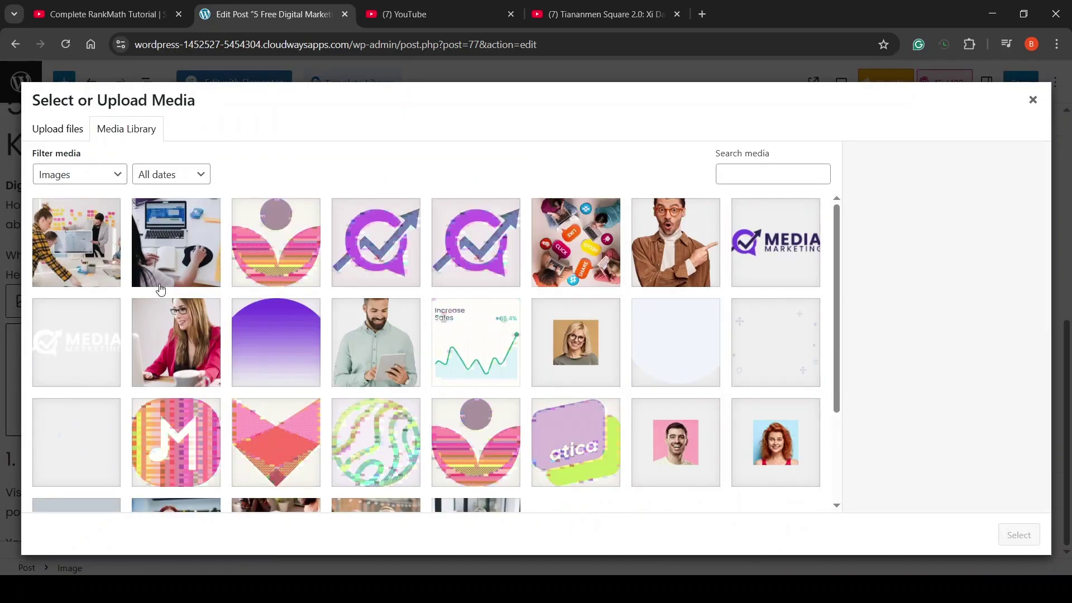
pyautogui.click(107, 263)
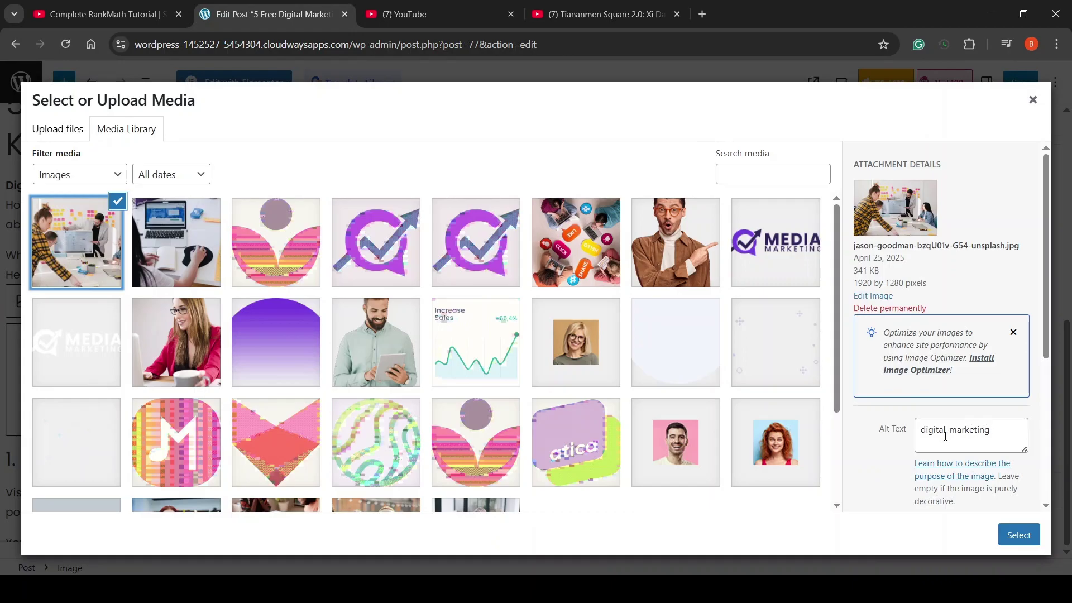
pyautogui.click(1015, 536)
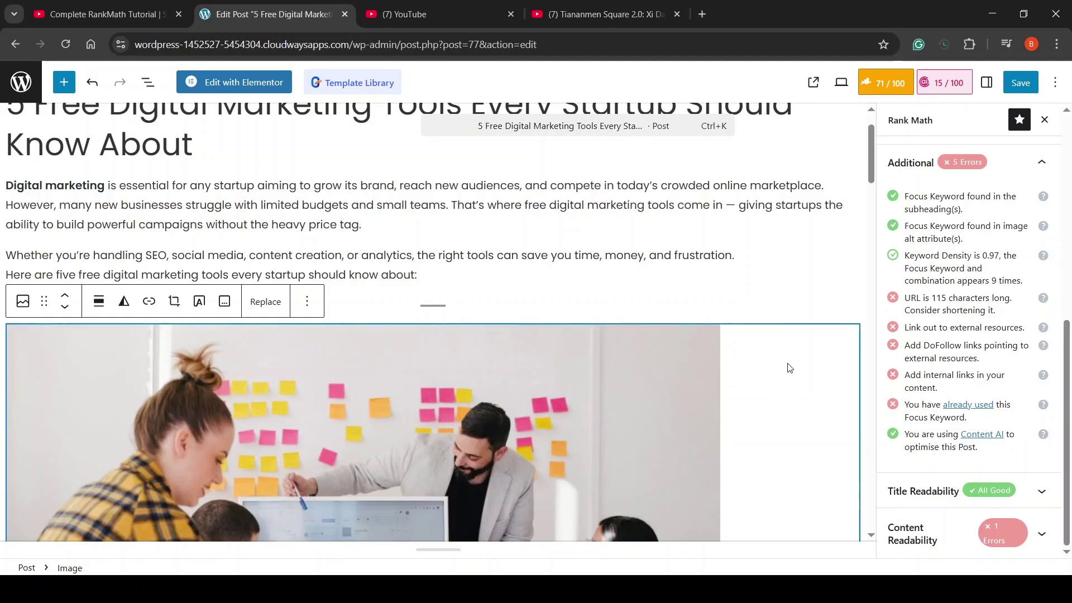
pyautogui.click(777, 317)
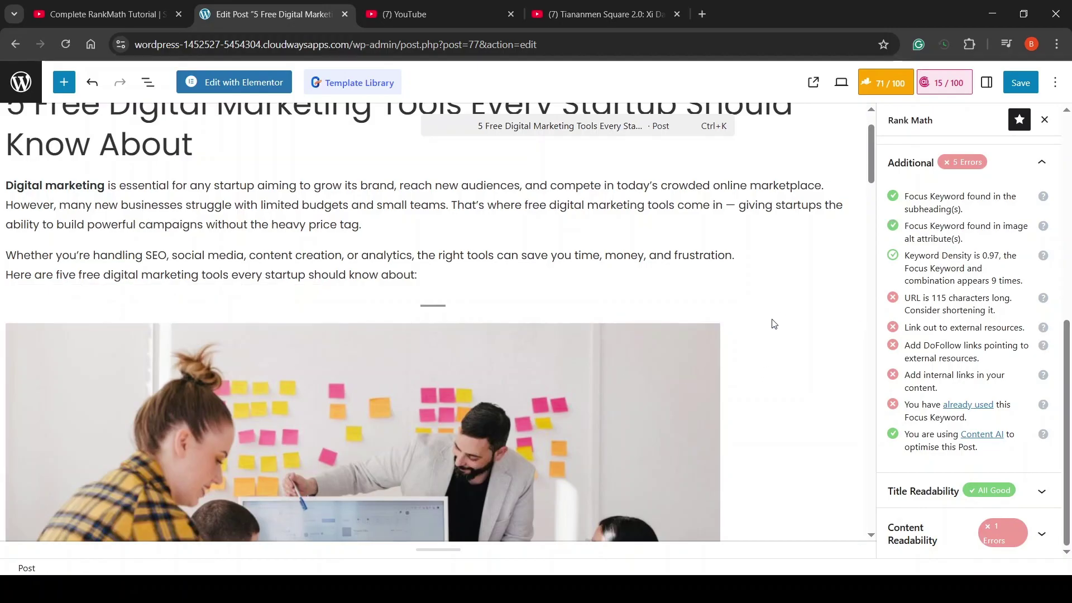
# Step: Copy the web address of the site's Blog page and return to the post being edited
pyautogui.scroll(-6, 770, 335)
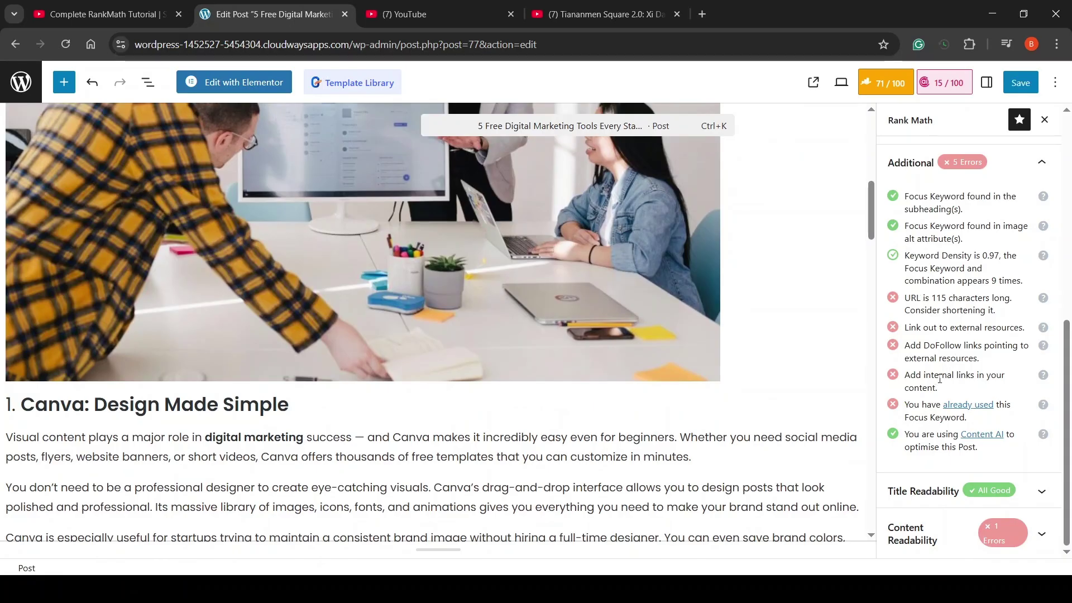
pyautogui.scroll(-3, 181, 430)
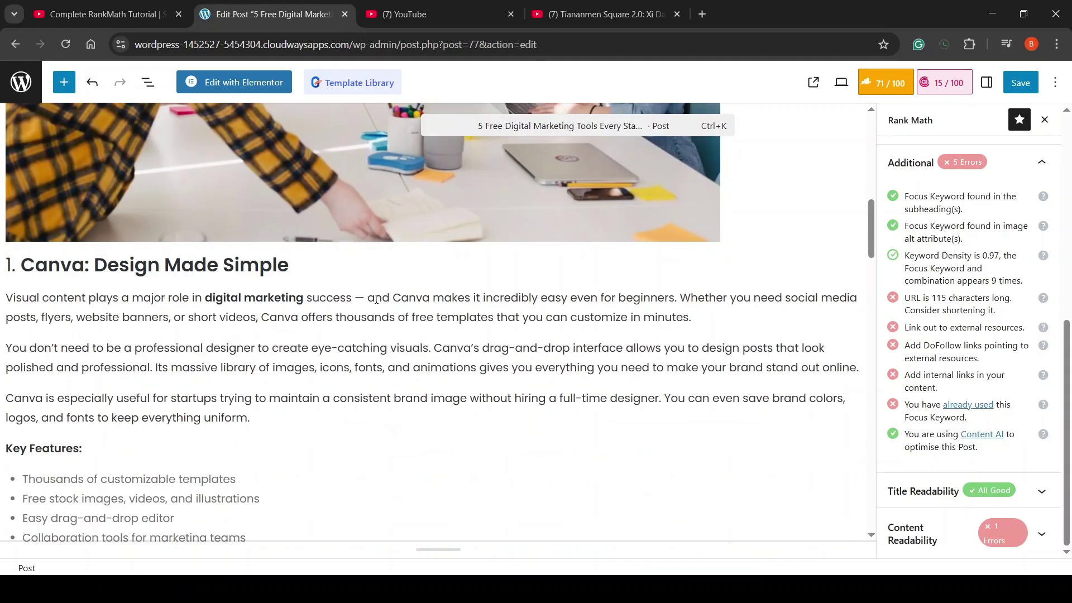
pyautogui.click(387, 45)
pyautogui.hotkey('ctrl', 'c')
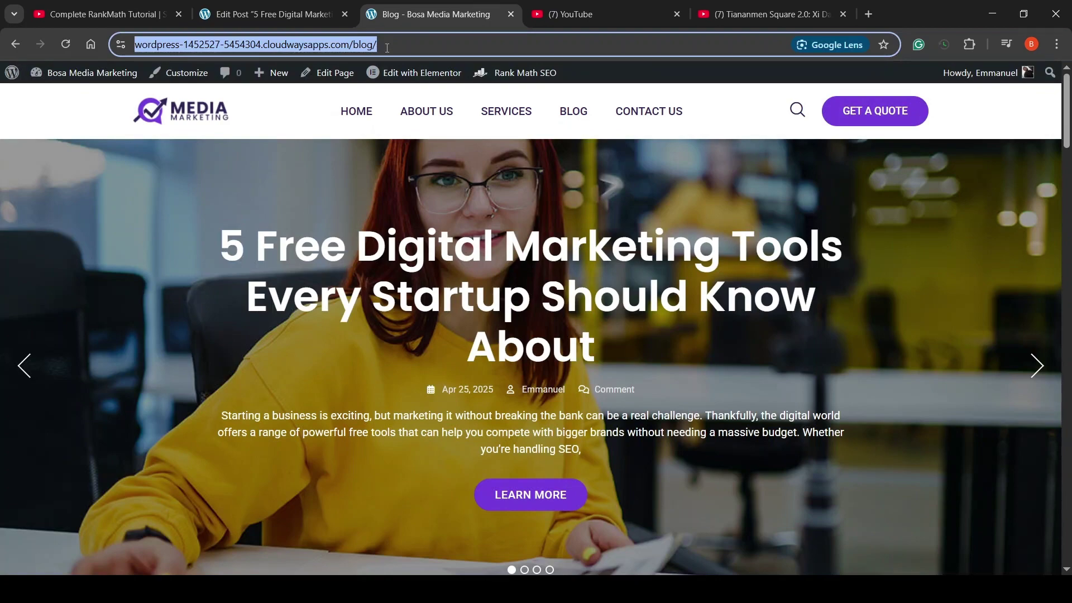
pyautogui.click(246, 16)
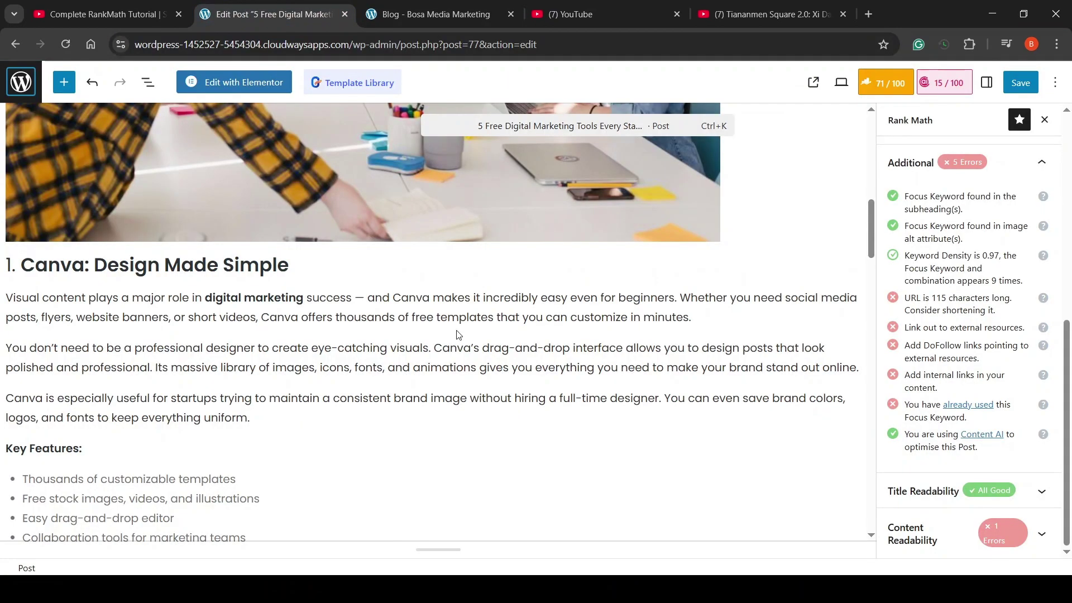
# Step: Link the opening words "Digital marketing" in the first paragraph to the copied Blog page address
pyautogui.scroll(10, 458, 335)
pyautogui.moveTo(6, 255); pyautogui.dragTo(106, 258)
pyautogui.click(251, 222)
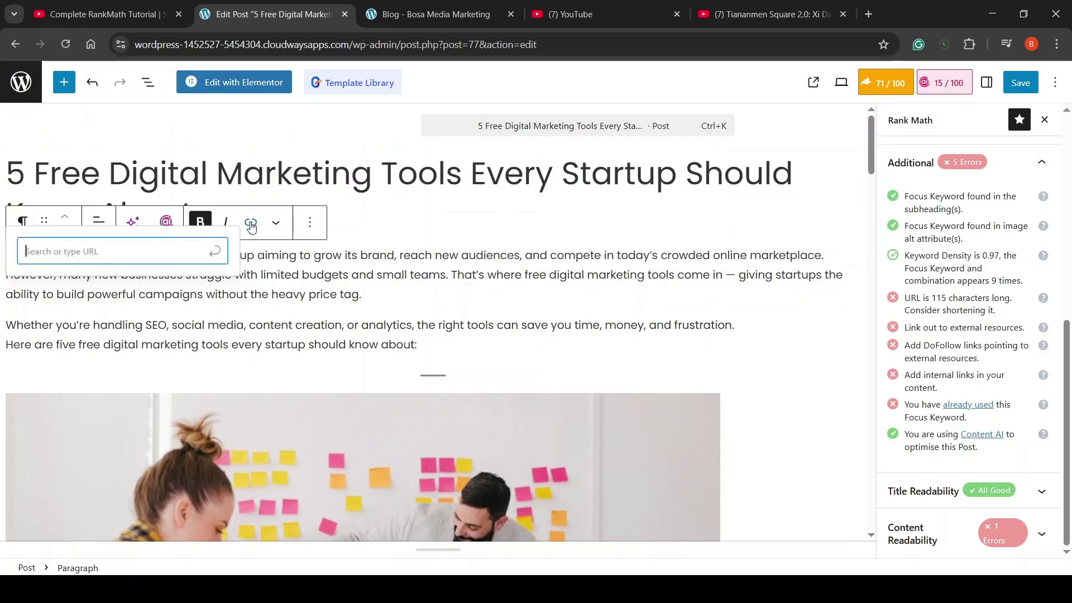
pyautogui.hotkey('ctrl', 'v')
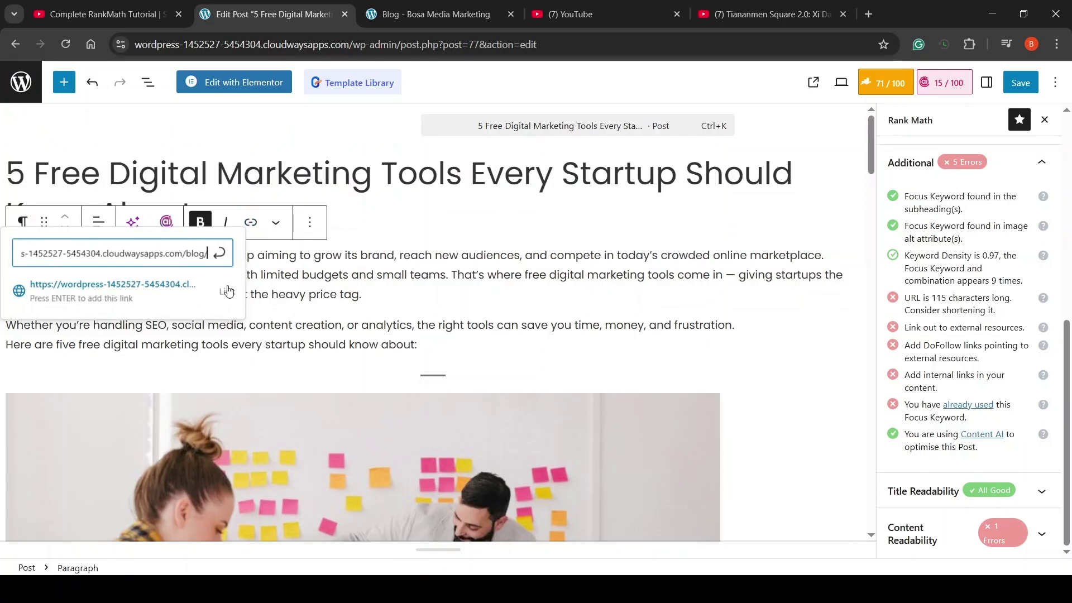
pyautogui.click(166, 294)
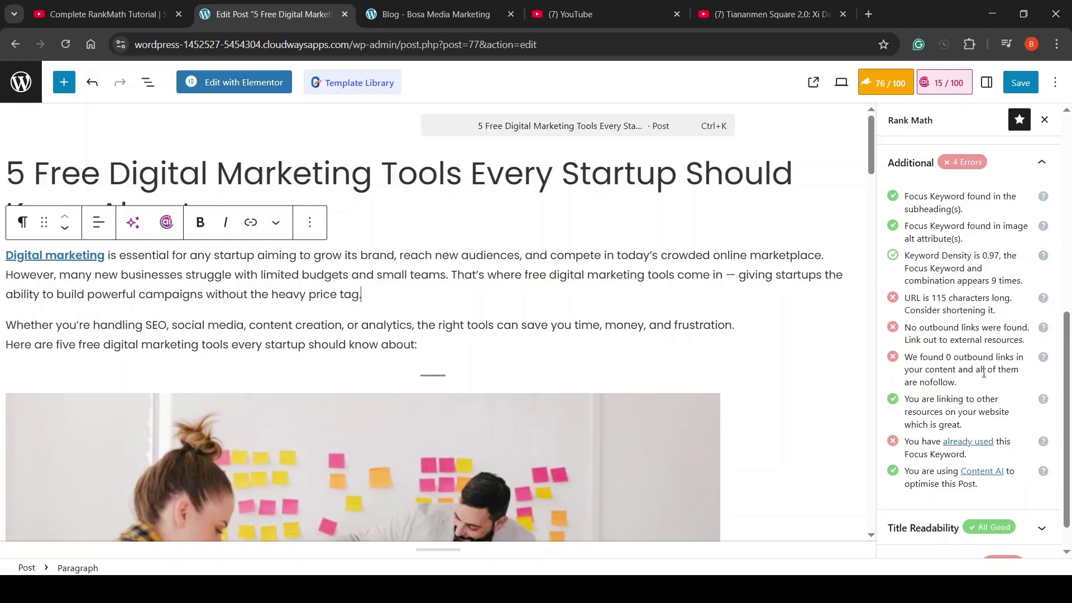
# Step: Open the official Google Analytics page from a web search for "google analytics", copy its address and return to the post
pyautogui.scroll(-5, 597, 278)
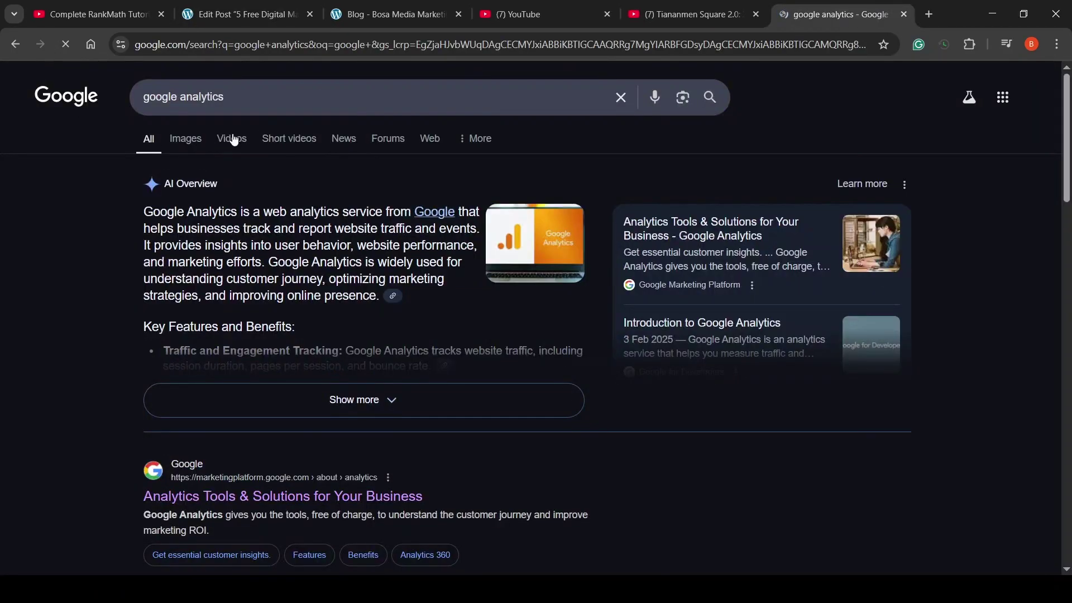
pyautogui.scroll(-2, 170, 374)
pyautogui.click(164, 360)
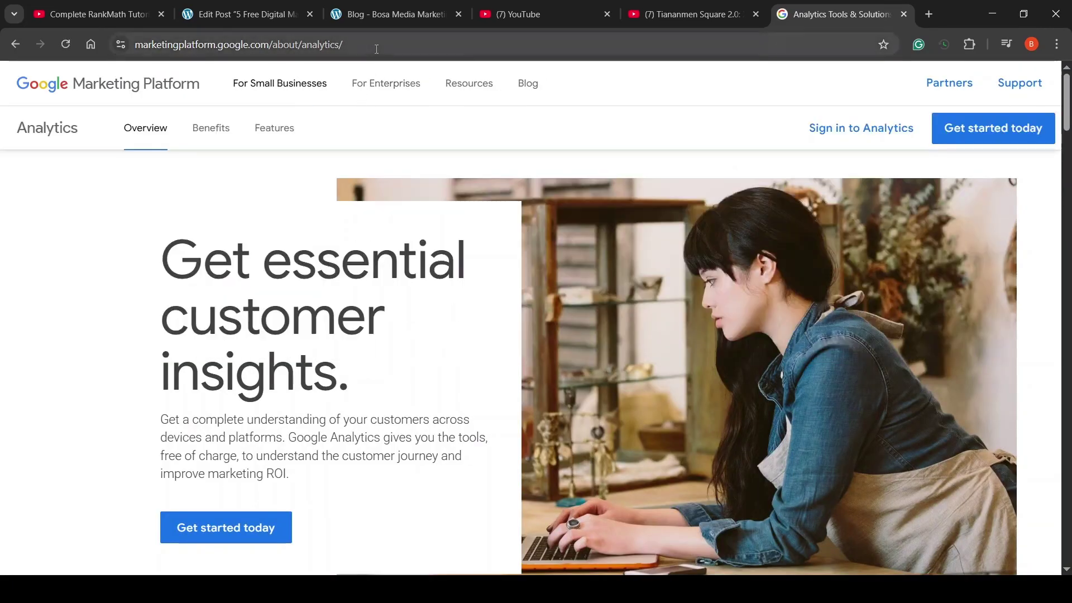
pyautogui.click(377, 49)
pyautogui.hotkey('ctrl', 'c')
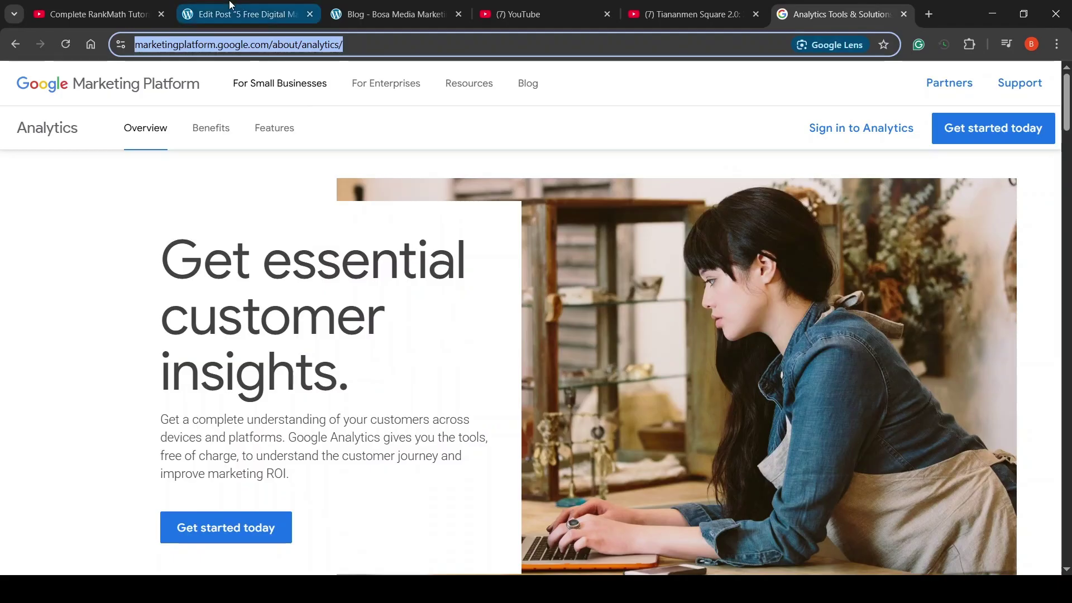
pyautogui.click(245, 14)
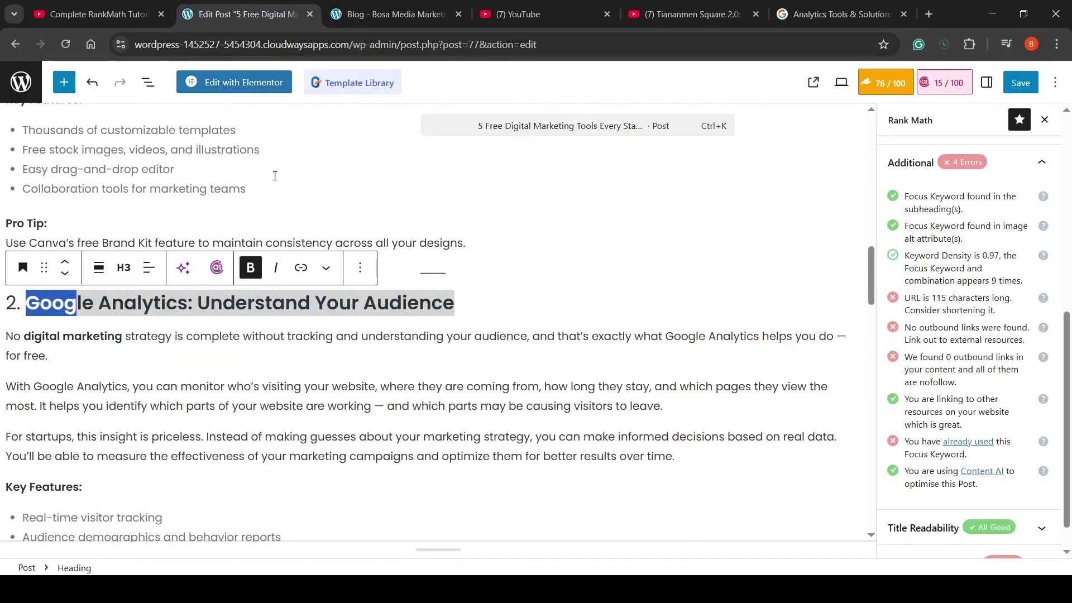
# Step: Link the words "Google Analytics" in the second tool's heading to marketingplatform.google.com/about/analytics/
pyautogui.click(30, 311)
pyautogui.moveTo(25, 305); pyautogui.dragTo(188, 304)
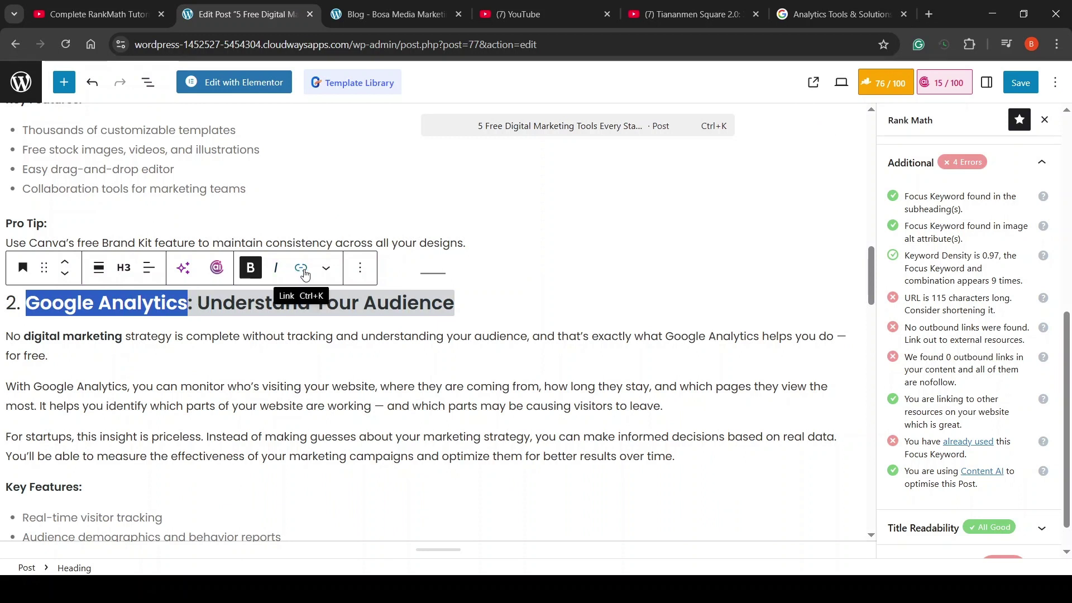
pyautogui.click(304, 273)
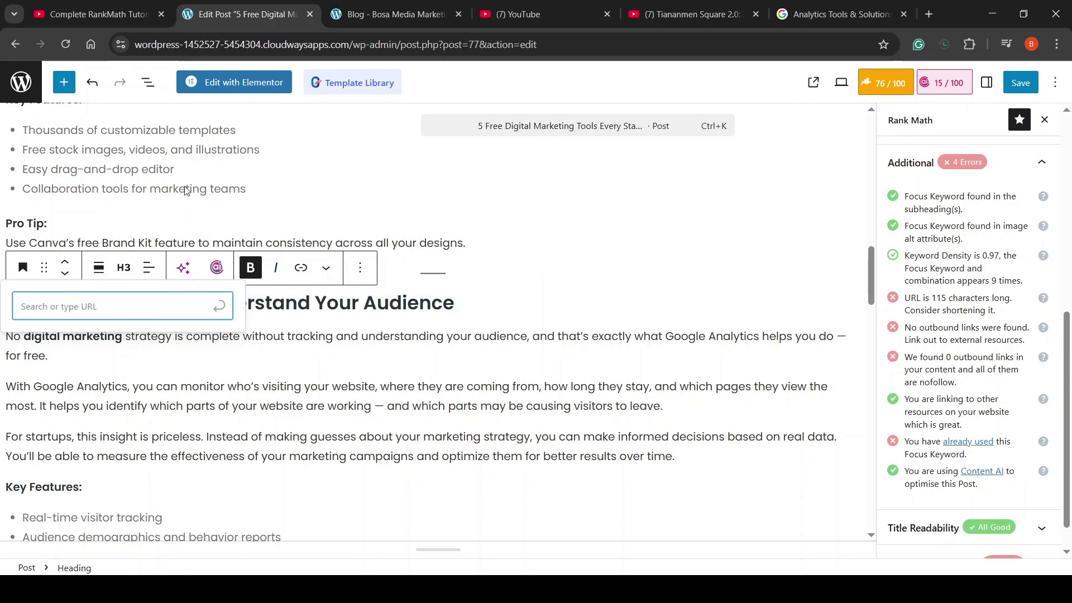
pyautogui.hotkey('ctrl', 'v')
pyautogui.press('Return')
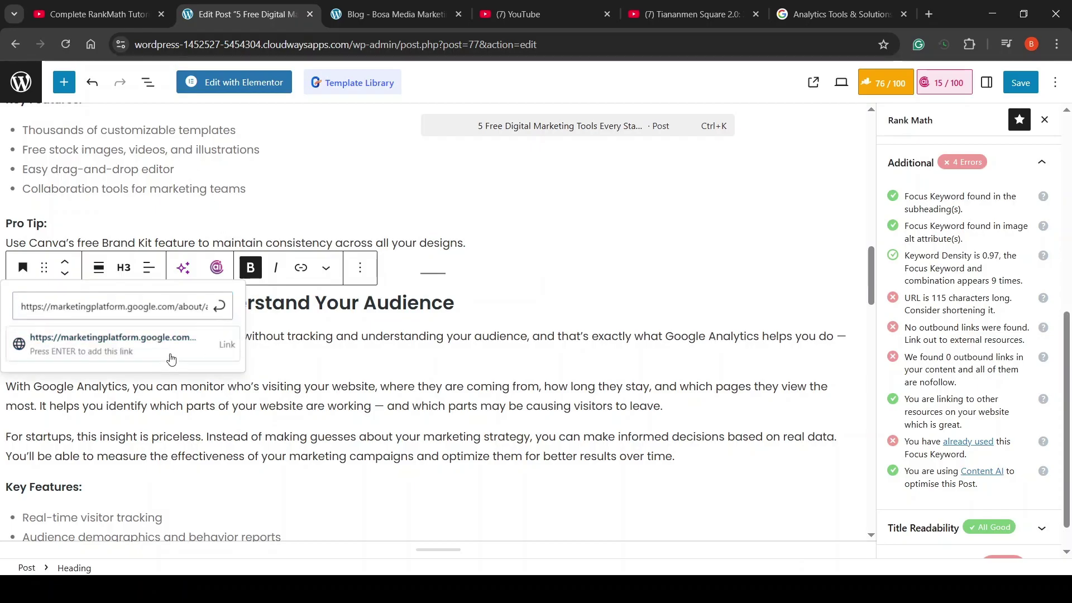
pyautogui.click(335, 355)
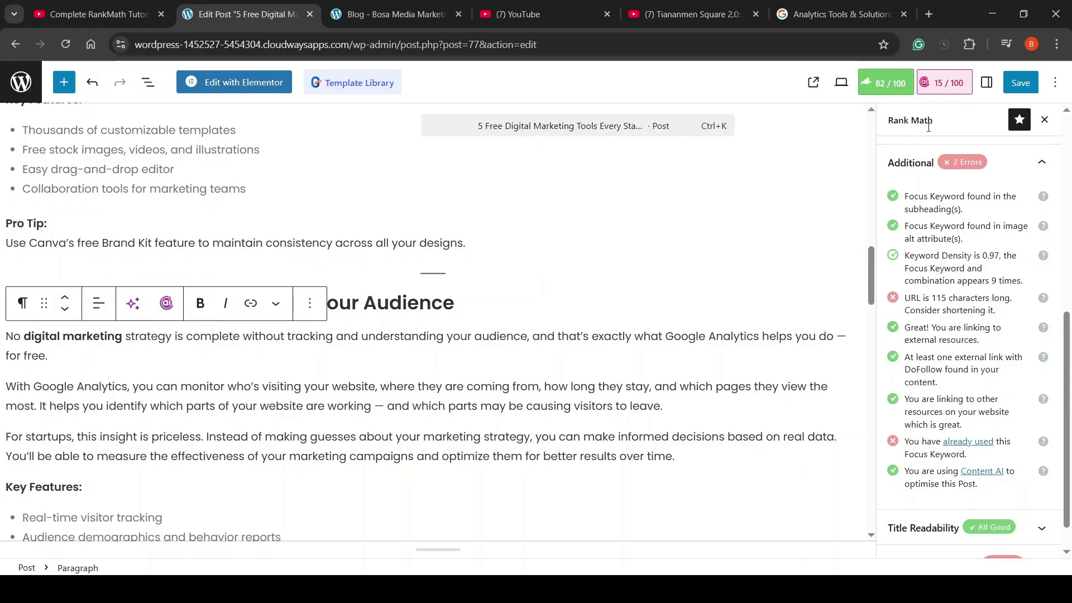
# Step: Review the post's Additional SEO checks again and its Content Readability checks for remaining errors
pyautogui.click(1039, 168)
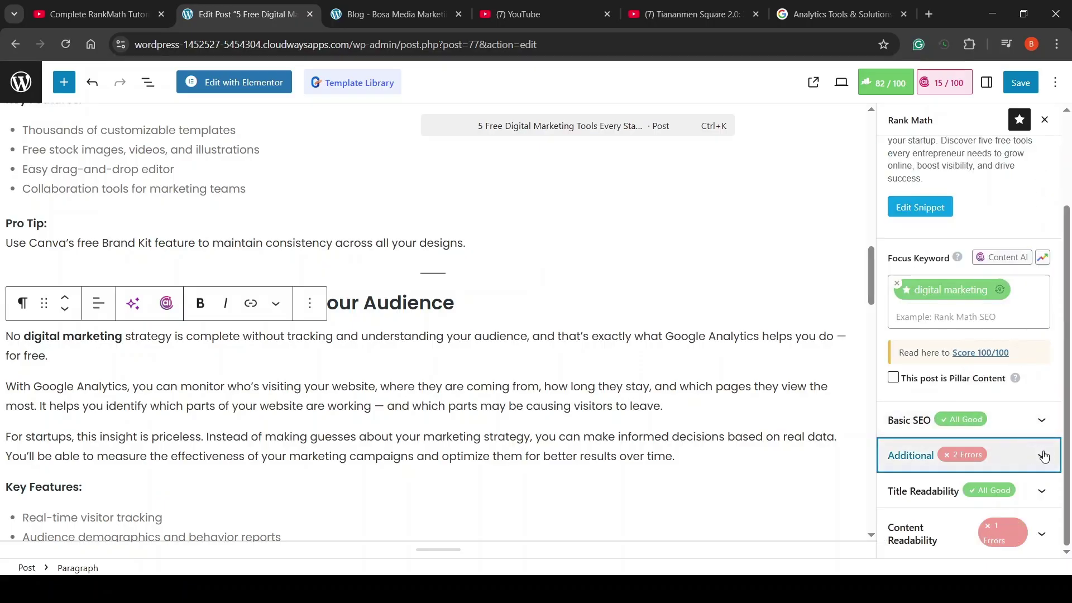
pyautogui.click(1042, 455)
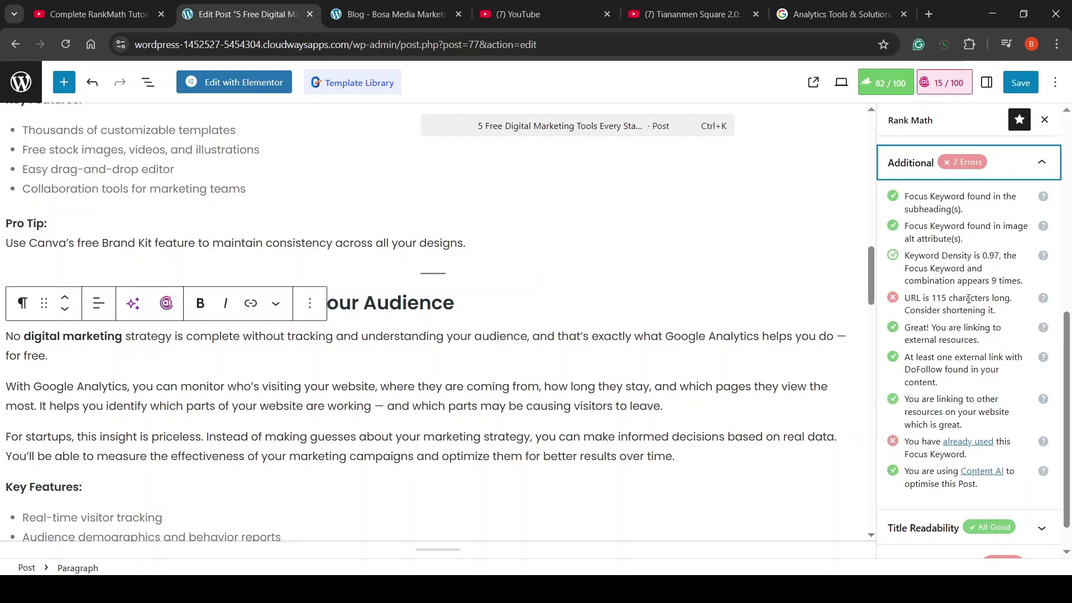
pyautogui.click(975, 163)
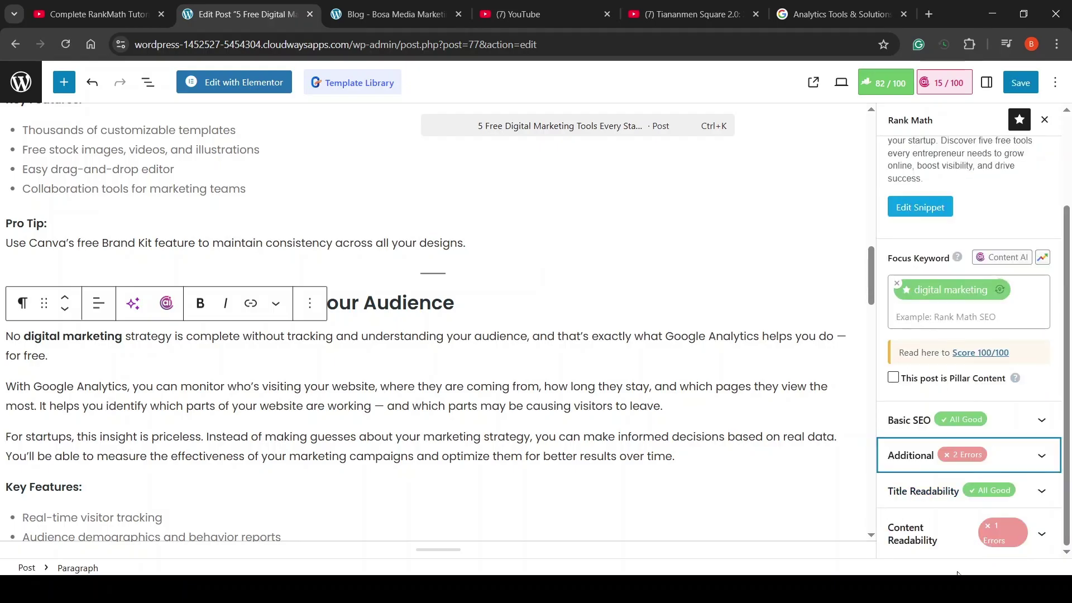
pyautogui.click(963, 535)
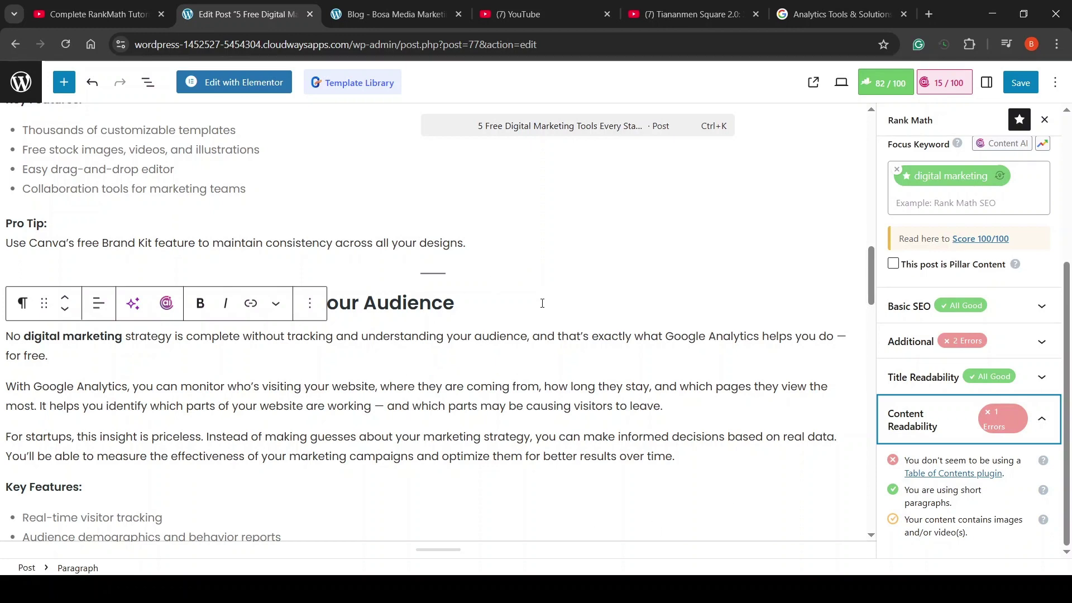
# Step: Insert a Table of Contents by Rank Math block between the post title and the first paragraph, and collapse the Content Readability checks
pyautogui.scroll(4, 366, 276)
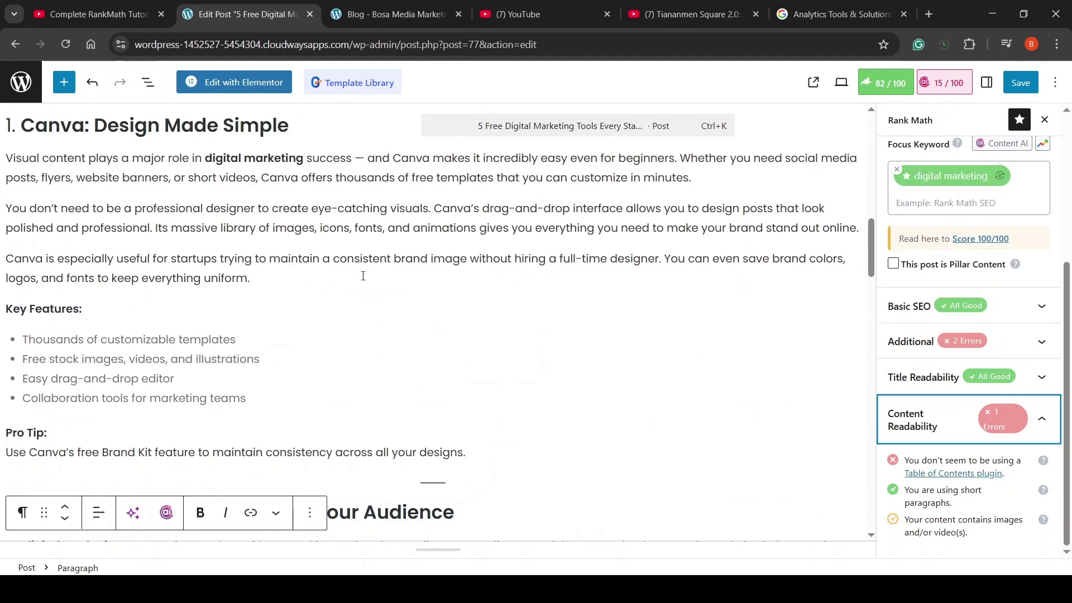
pyautogui.scroll(8, 342, 292)
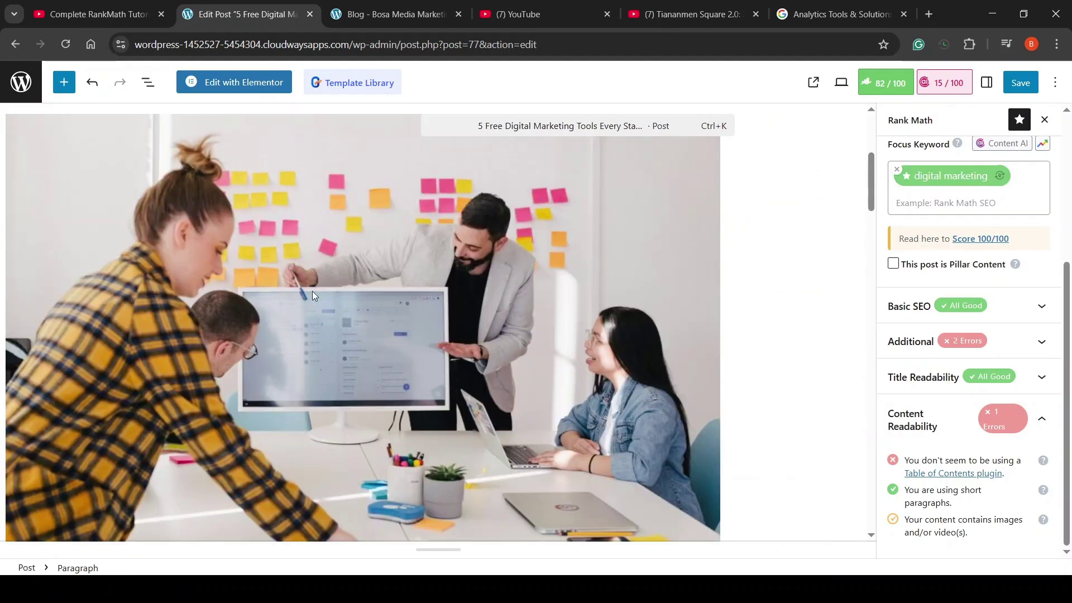
pyautogui.scroll(5, 312, 296)
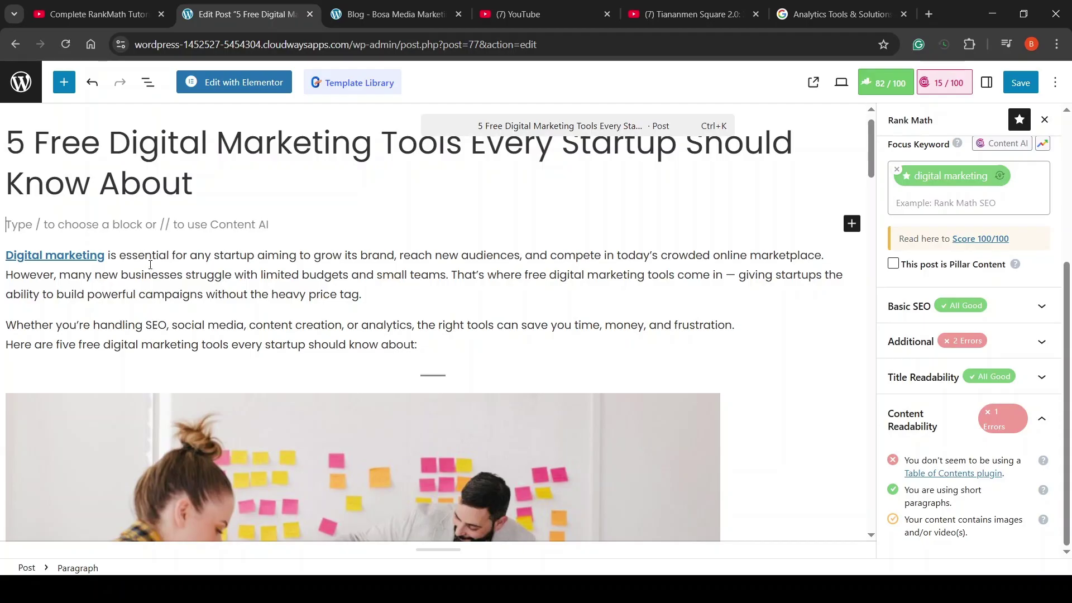
pyautogui.click(851, 224)
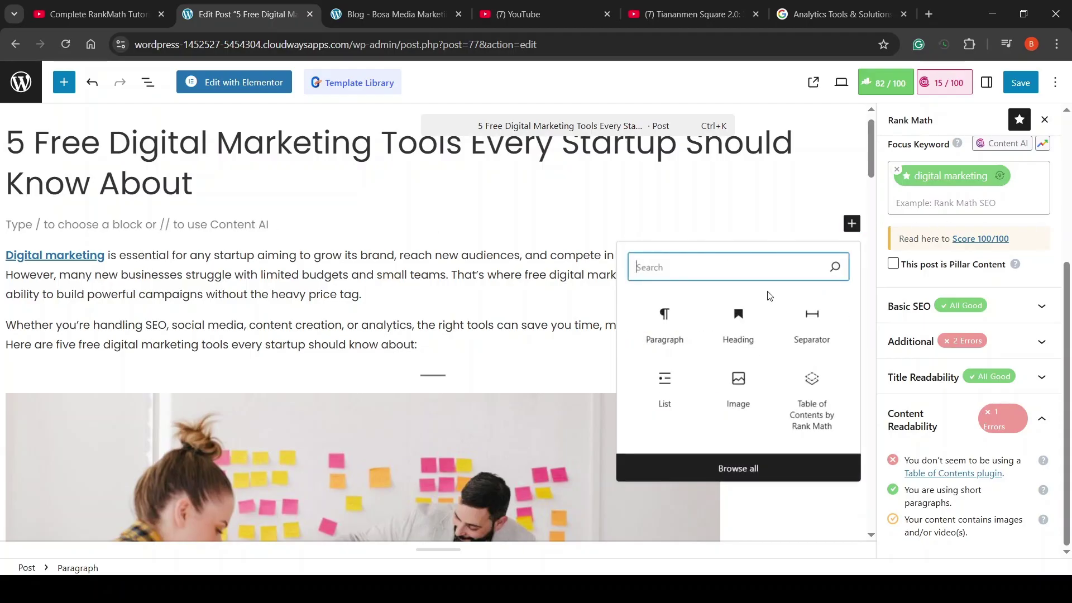
pyautogui.write('tab')
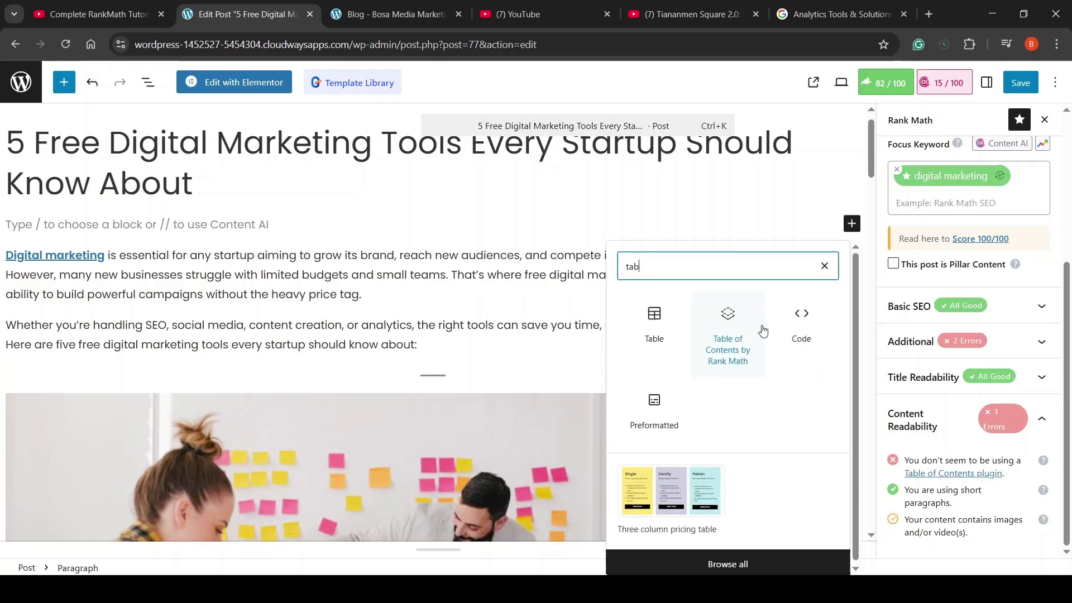
pyautogui.click(739, 331)
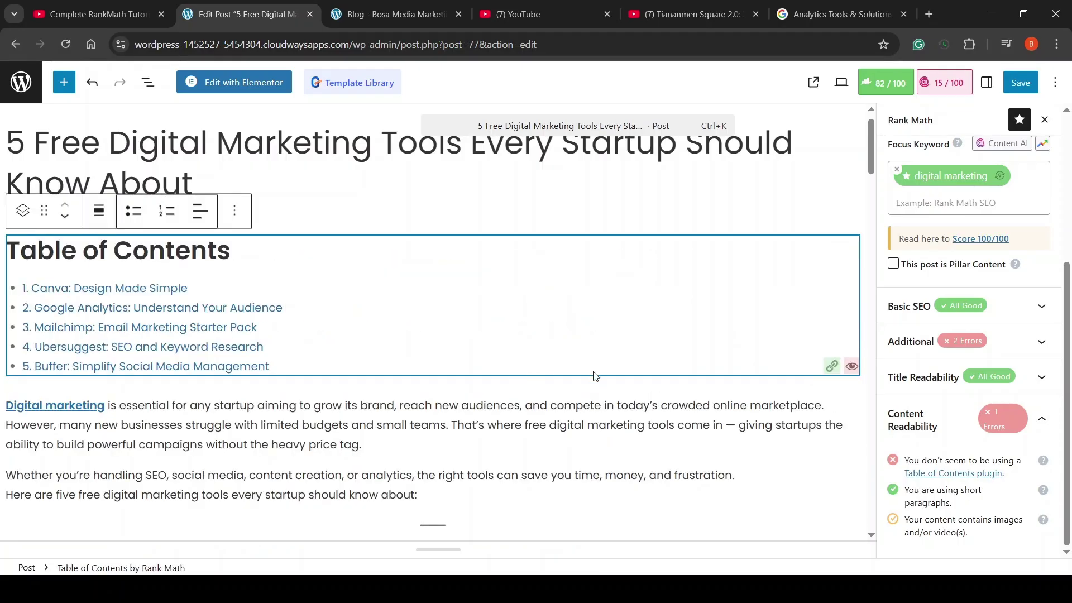
pyautogui.click(837, 405)
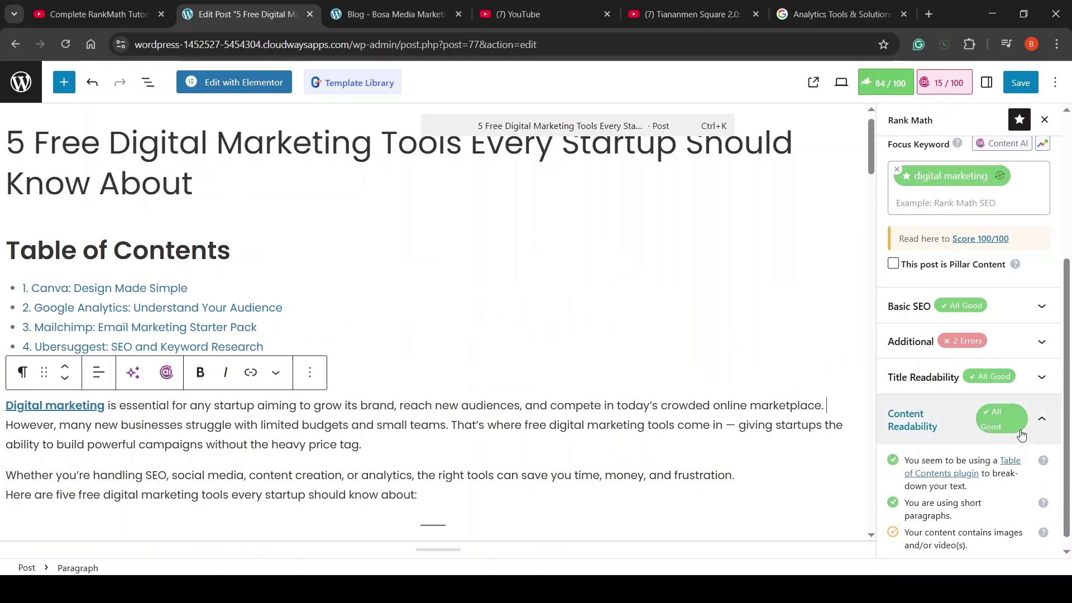
pyautogui.scroll(-1, 1038, 428)
pyautogui.click(1039, 428)
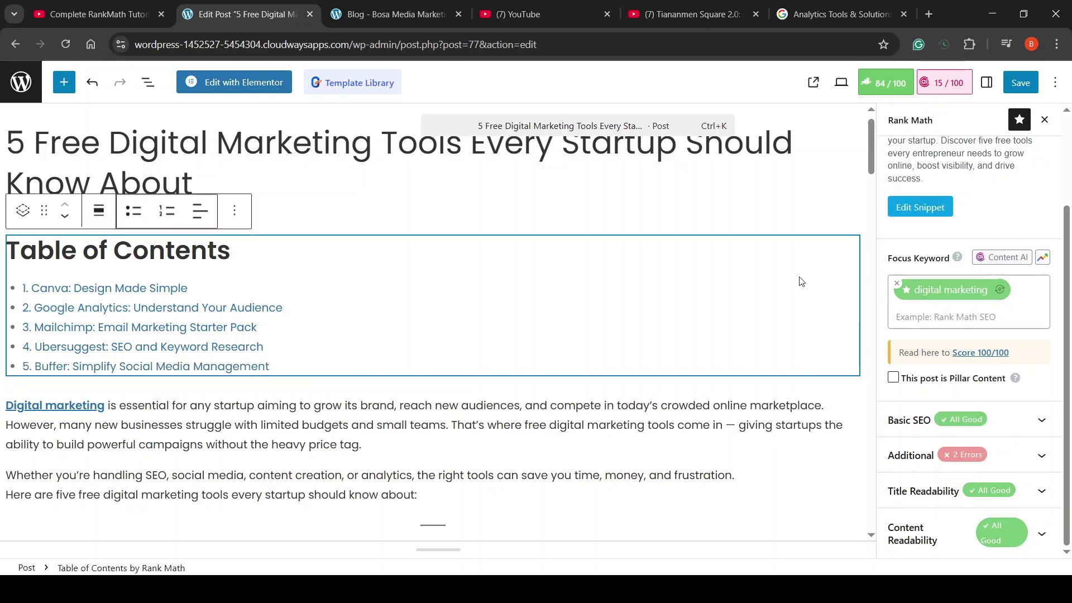
# Step: Deselect the Table of Contents block and save the blog post
pyautogui.click(802, 282)
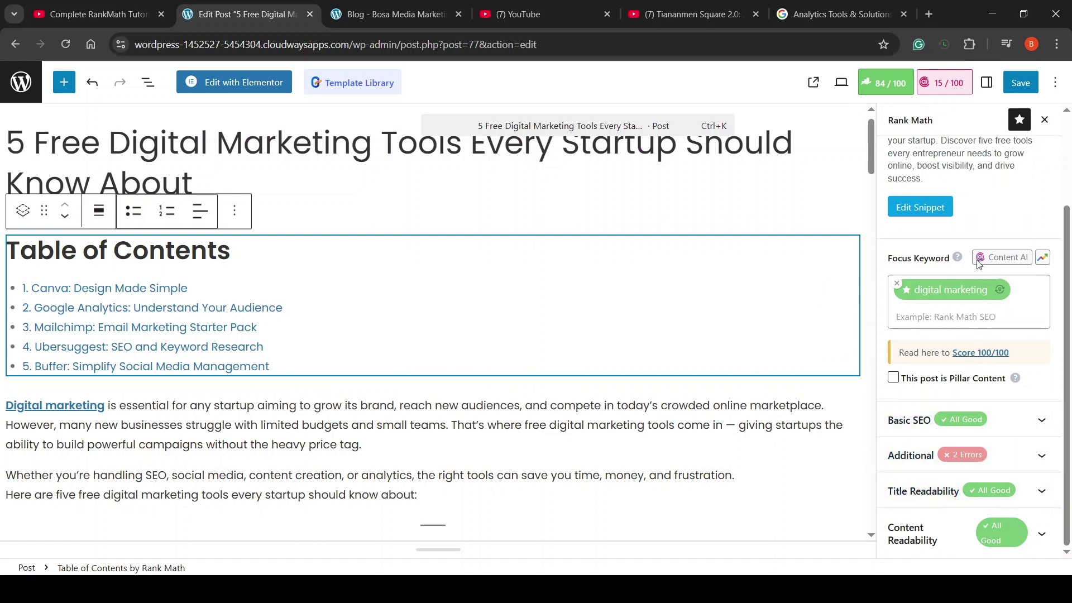
pyautogui.click(837, 216)
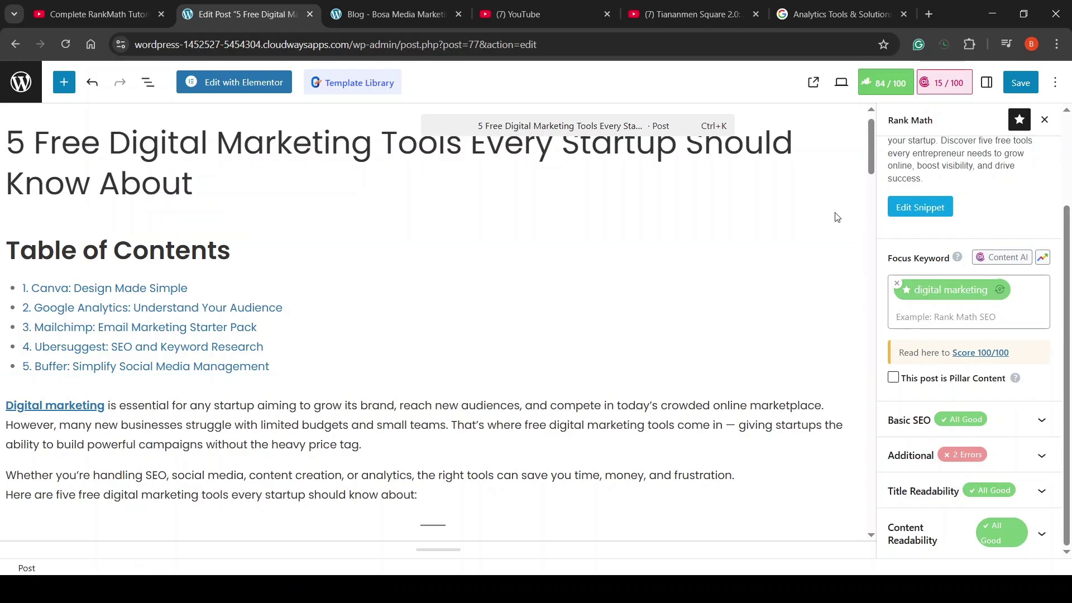
pyautogui.click(1020, 90)
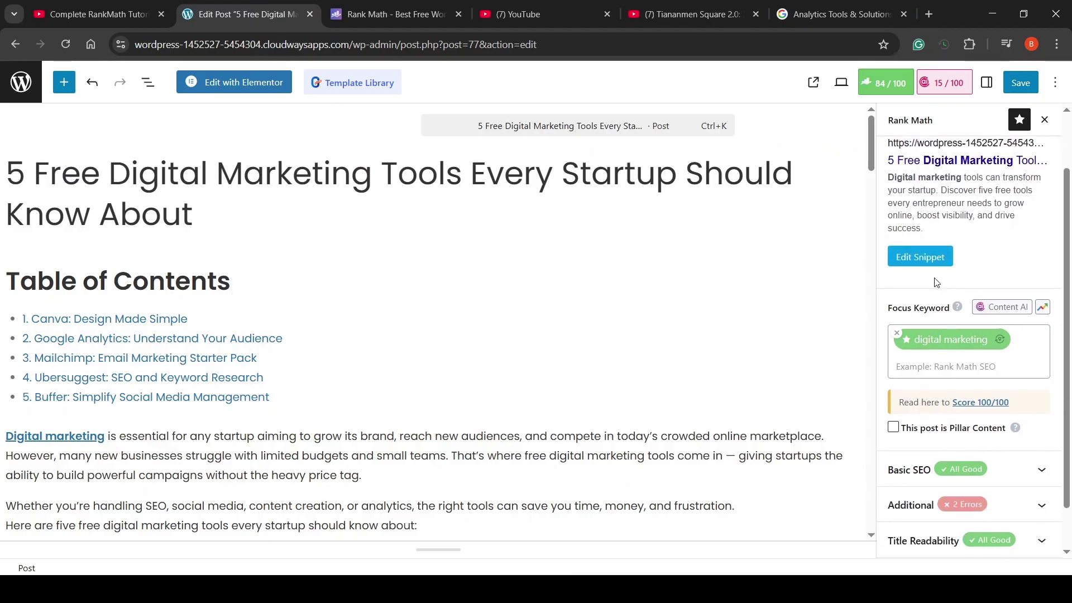
# Step: Expand the post's Basic SEO checks and review them together with the snippet preview and focus keyword
pyautogui.scroll(-2, 992, 389)
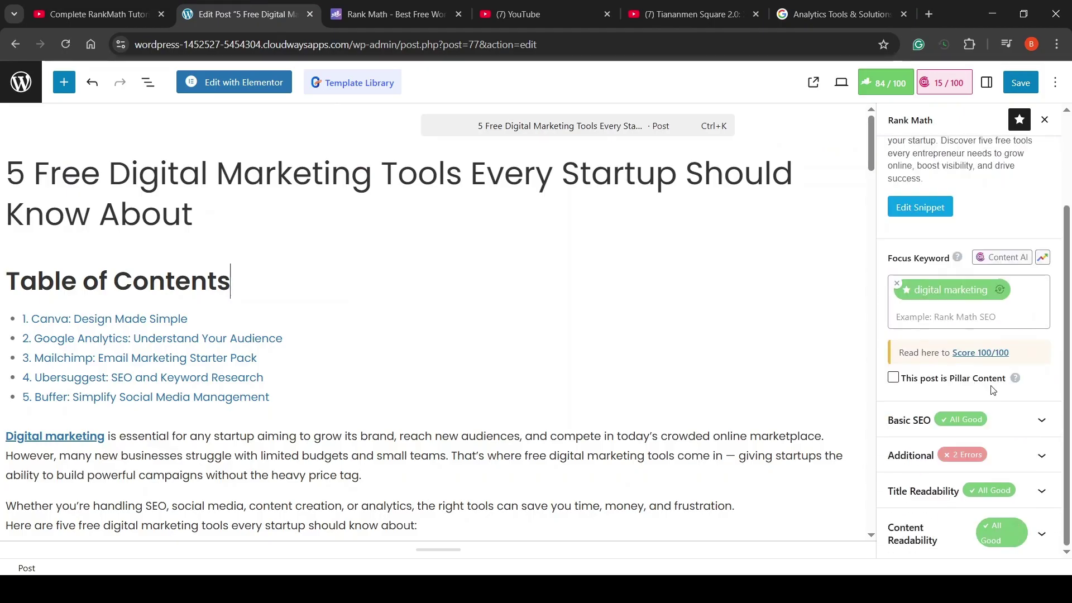
pyautogui.click(1022, 422)
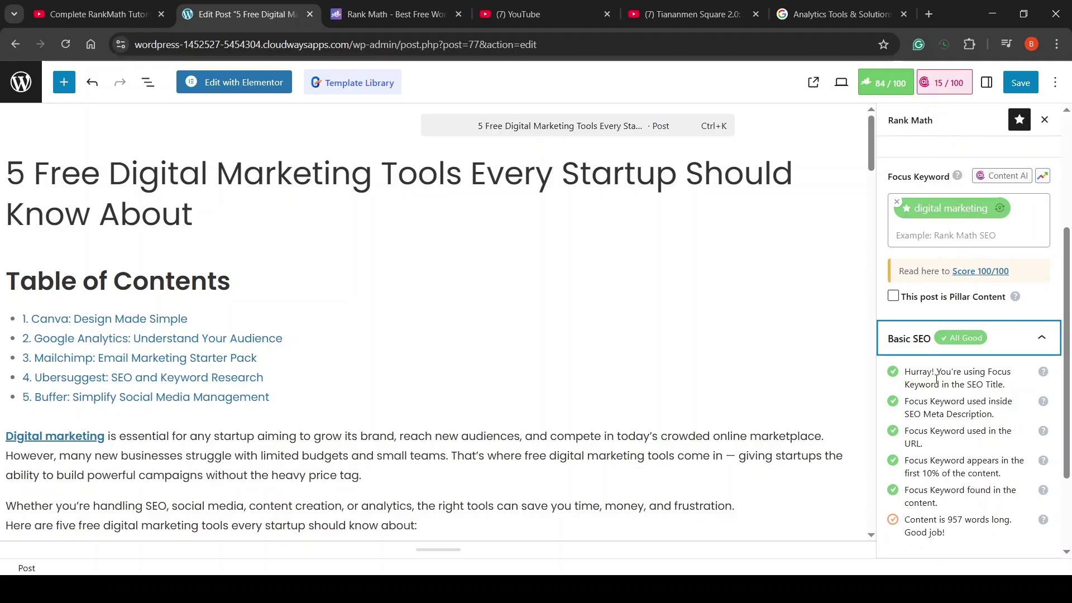
pyautogui.scroll(3, 938, 296)
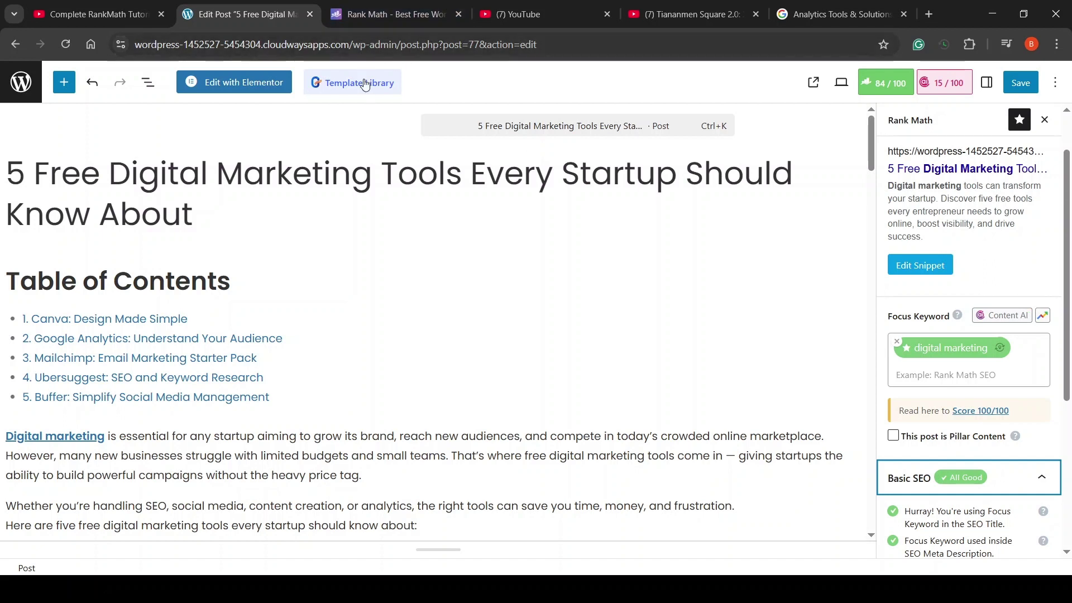
# Step: Switch to the Rank Math website and compare the prices and features of the Content AI plans
pyautogui.click(391, 14)
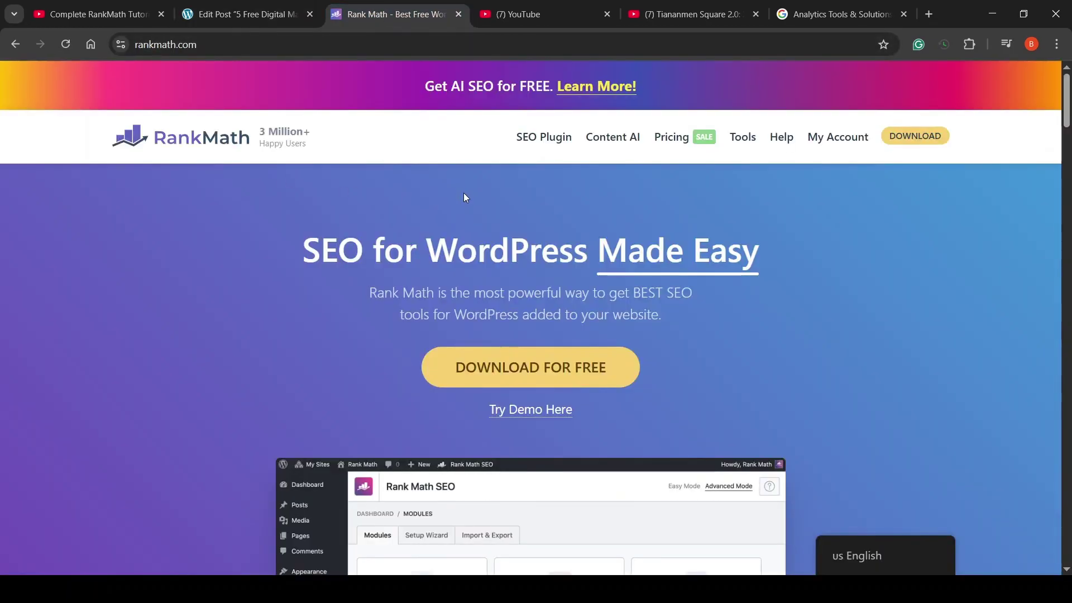
pyautogui.click(618, 144)
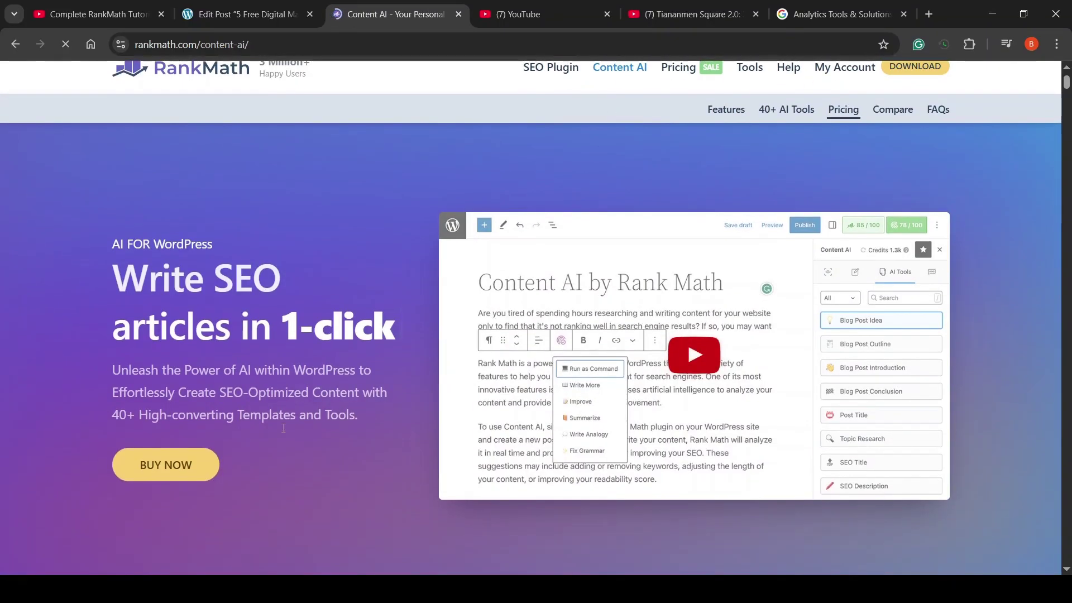
pyautogui.click(198, 477)
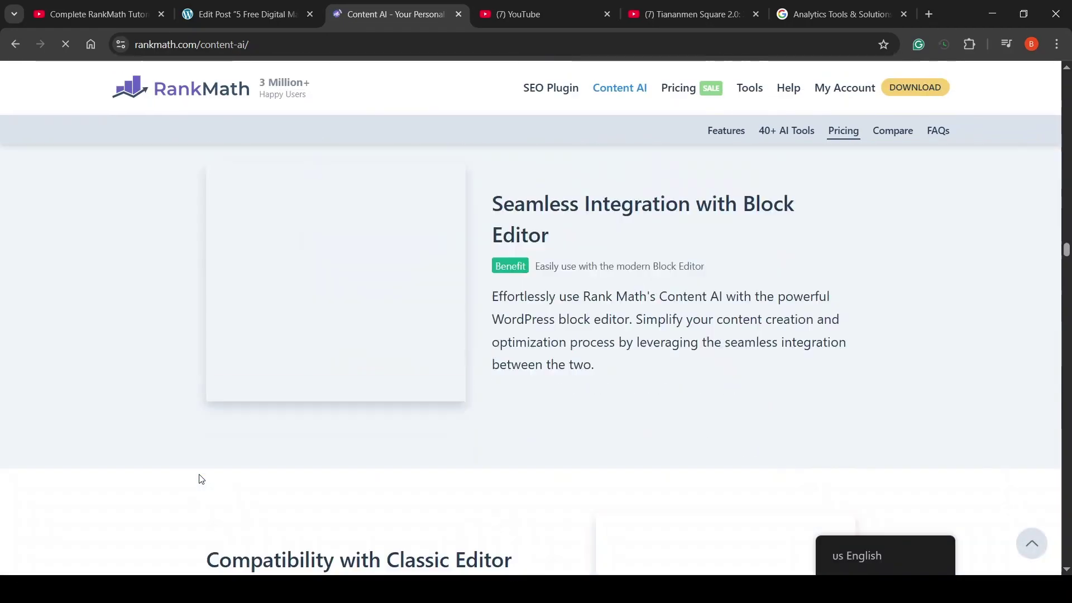
pyautogui.scroll(-3, 603, 369)
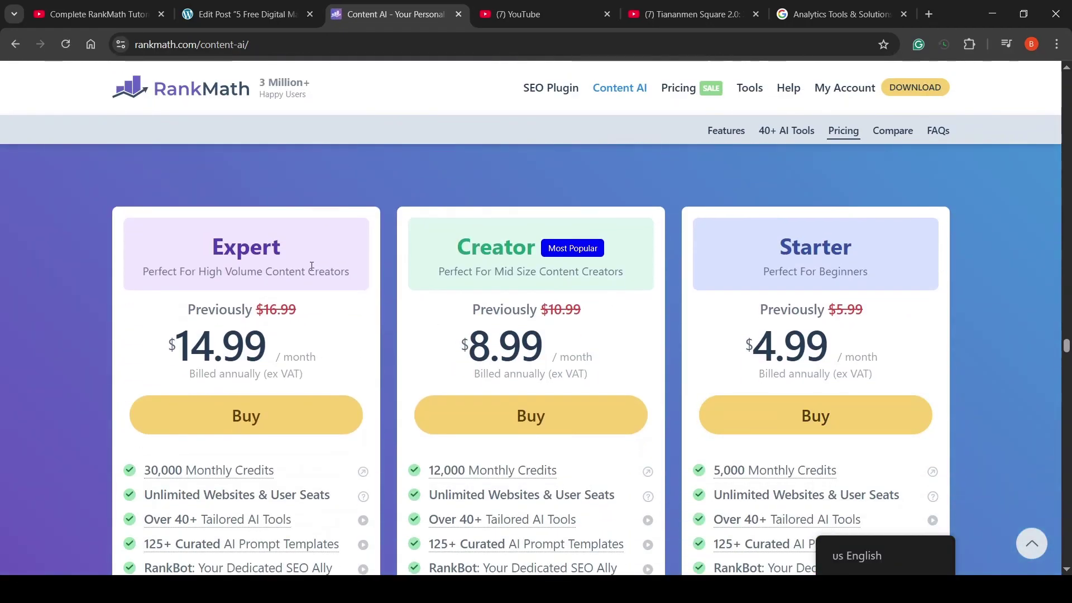
pyautogui.scroll(-1, 837, 276)
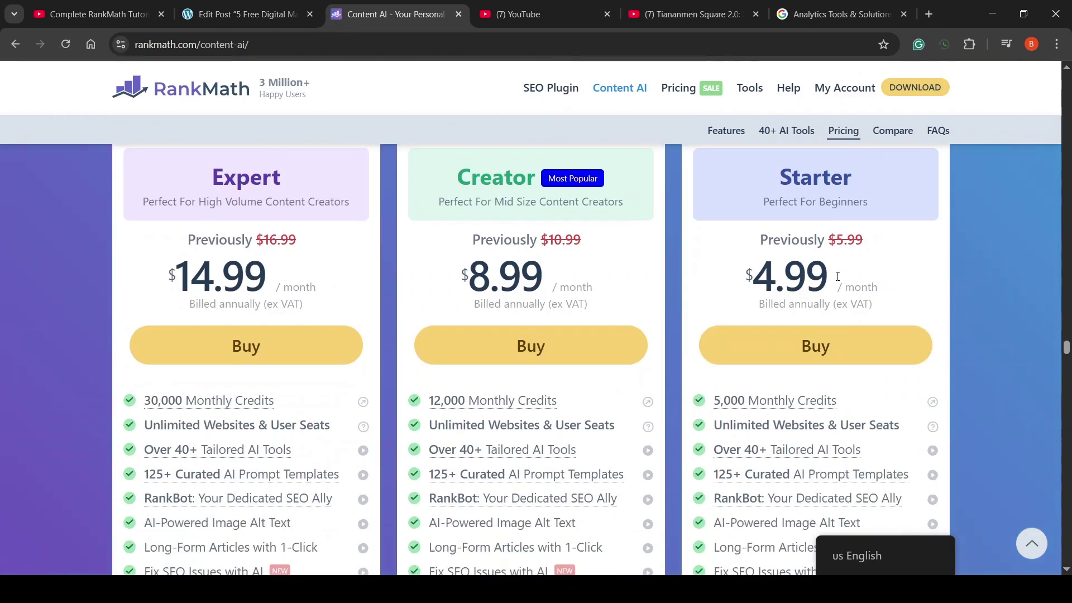
pyautogui.scroll(2, 899, 276)
pyautogui.scroll(-1, 910, 282)
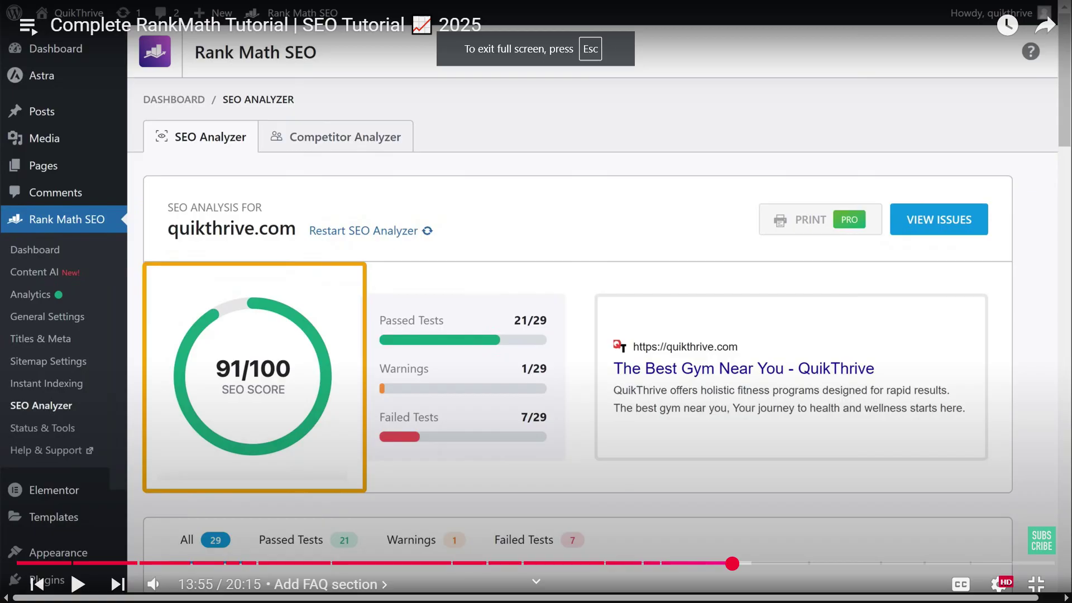
# Step: Return to the WordPress admin and check the Analytics module on the Rank Math dashboard
pyautogui.hotkey('ctrl', 'Tab')
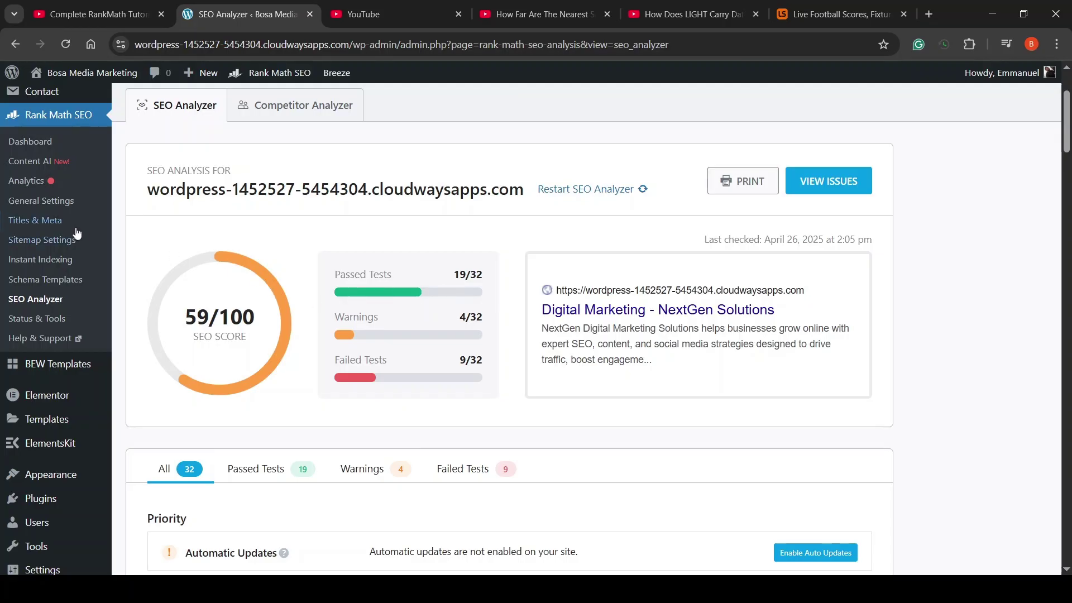
pyautogui.click(41, 133)
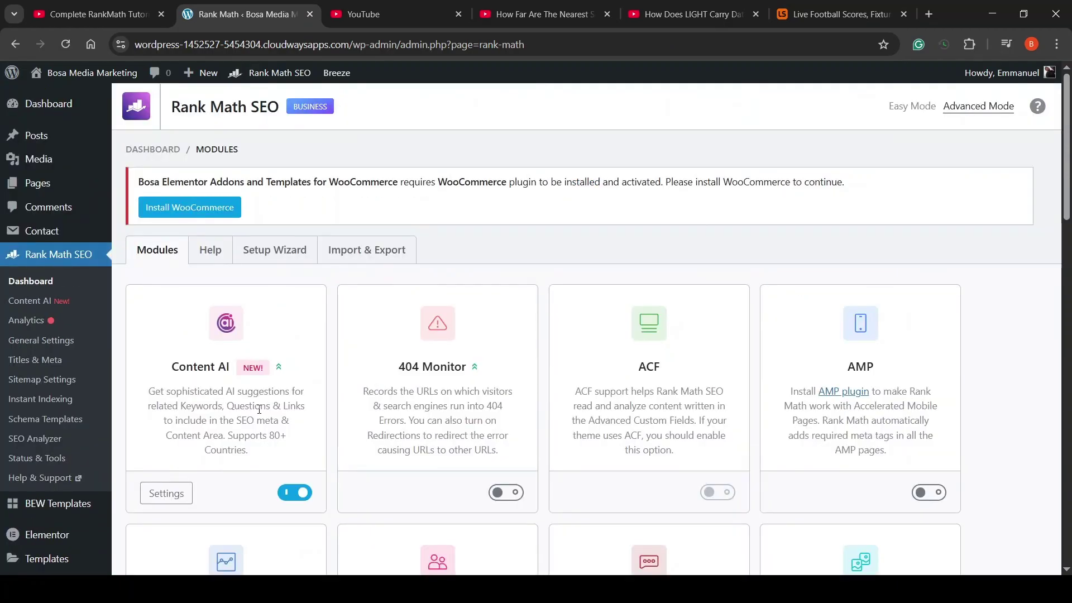
pyautogui.scroll(-6, 259, 405)
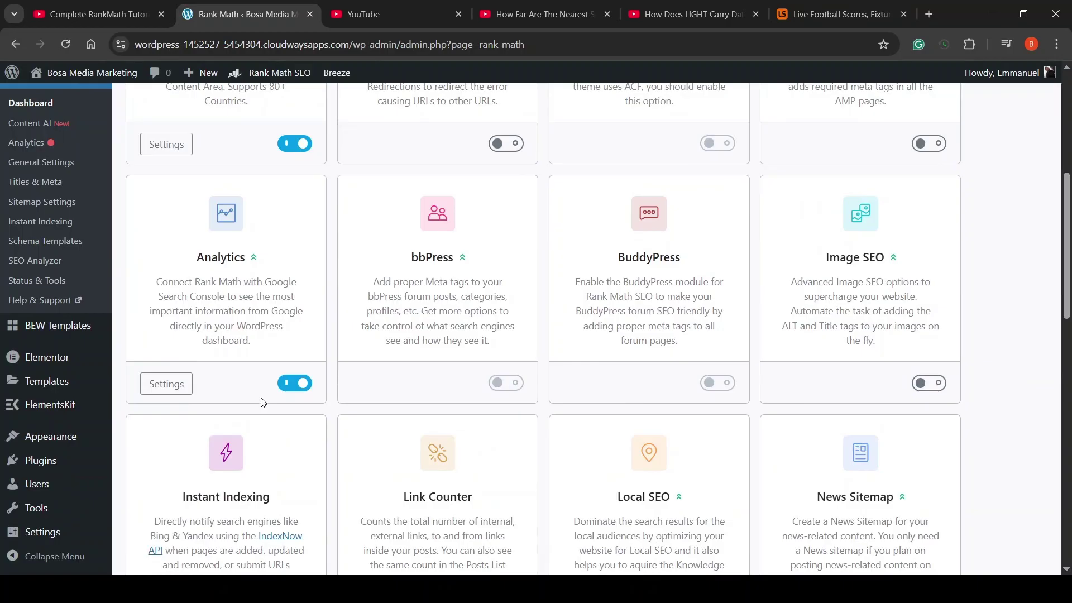
# Step: Start connecting Google services from the Analytics section of Rank Math's General Settings
pyautogui.click(61, 163)
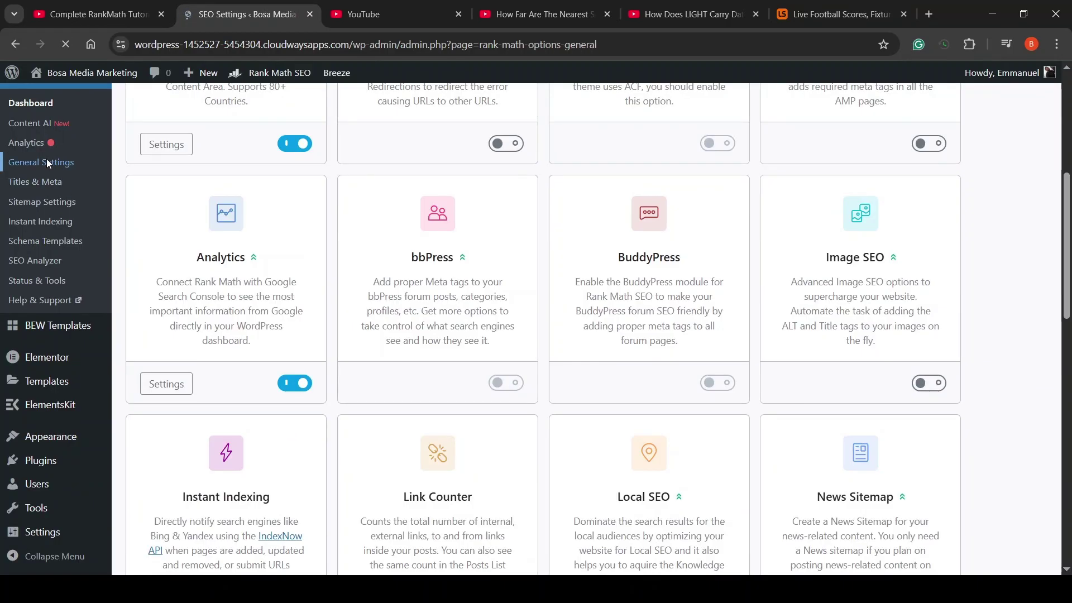
pyautogui.scroll(-3, 232, 337)
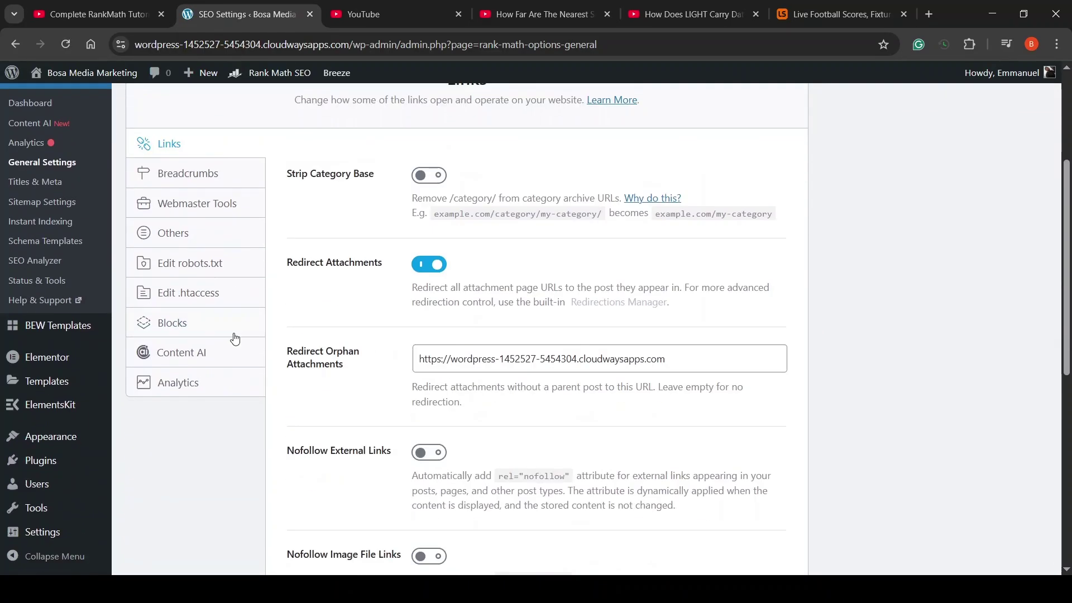
pyautogui.click(199, 385)
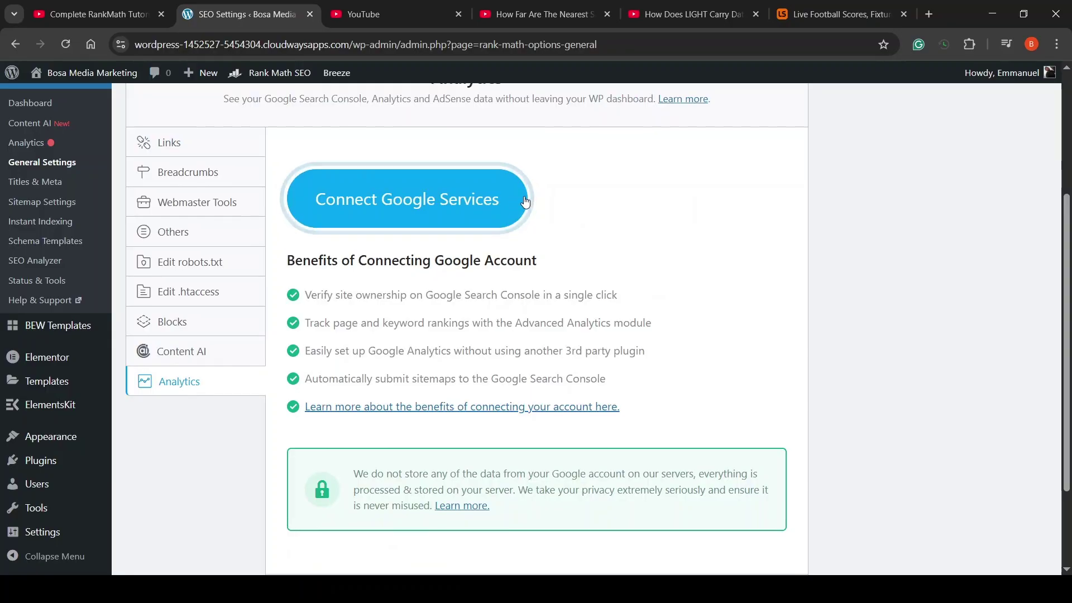
pyautogui.scroll(1, 567, 240)
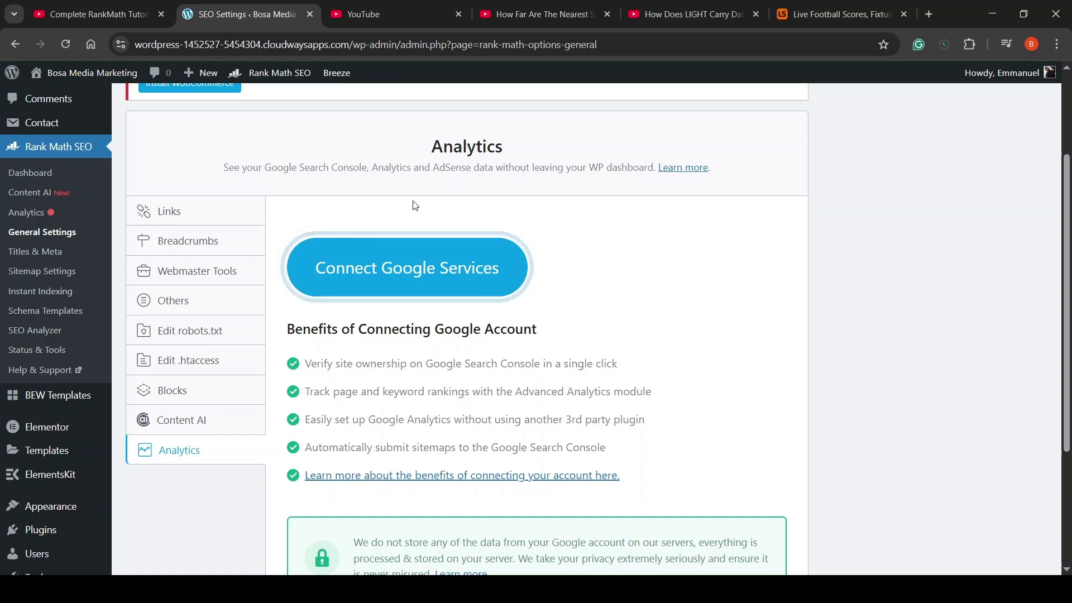
pyautogui.click(431, 283)
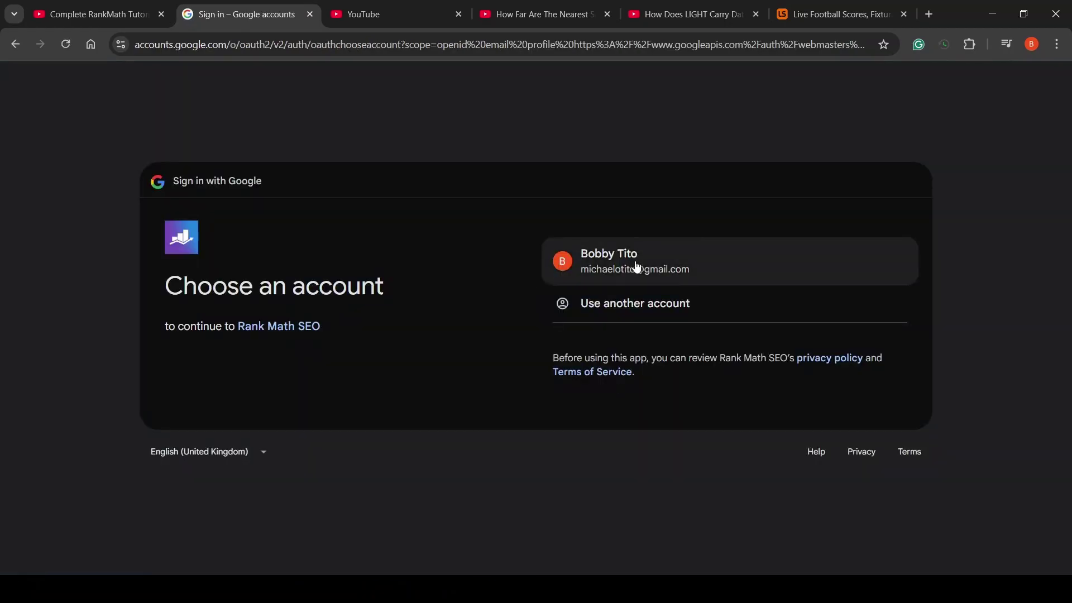
# Step: Sign in with the listed Google account and grant Rank Math SEO all the requested access permissions
pyautogui.click(636, 266)
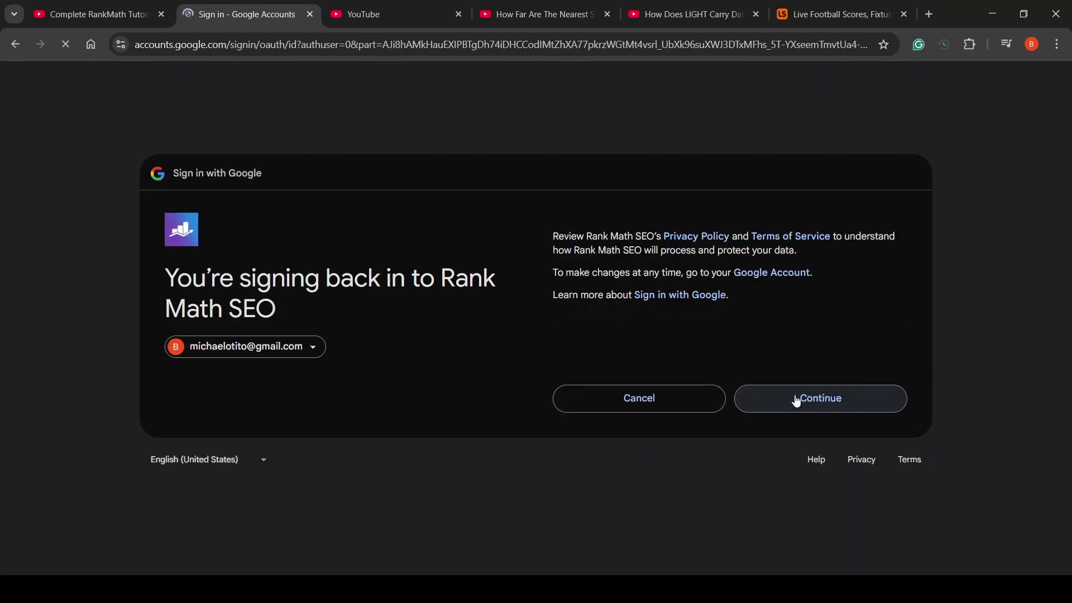
pyautogui.click(796, 400)
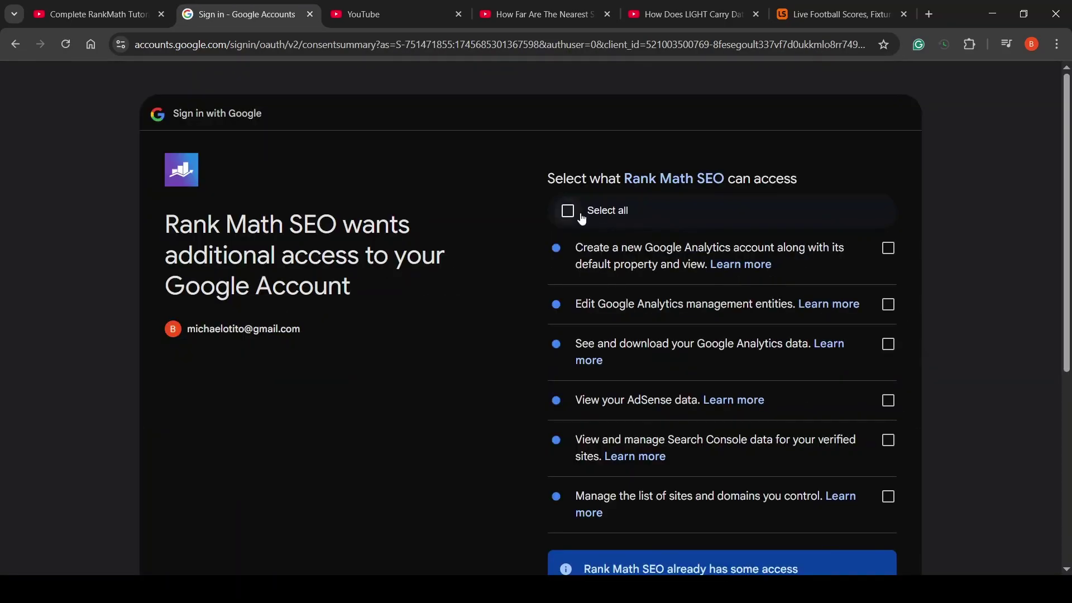
pyautogui.click(570, 215)
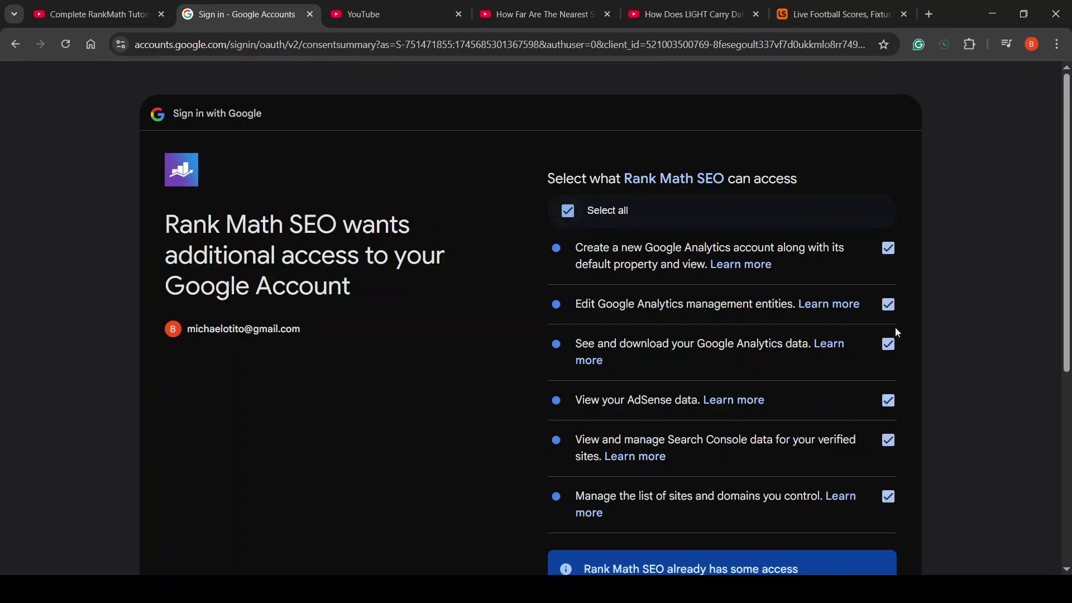
pyautogui.scroll(-1, 857, 330)
pyautogui.scroll(1, 856, 330)
pyautogui.scroll(-5, 909, 326)
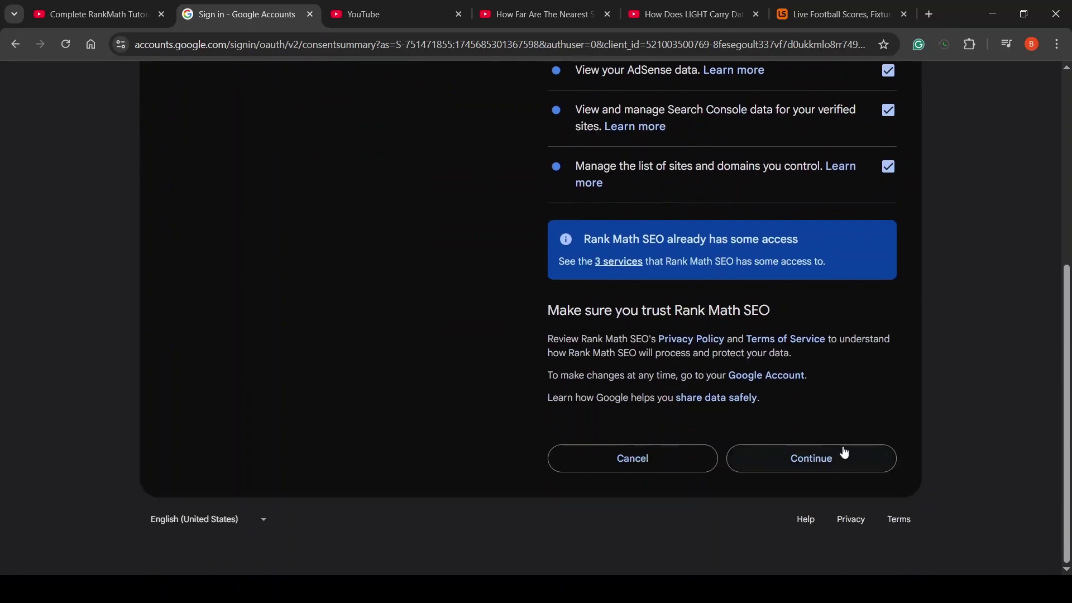
pyautogui.click(845, 456)
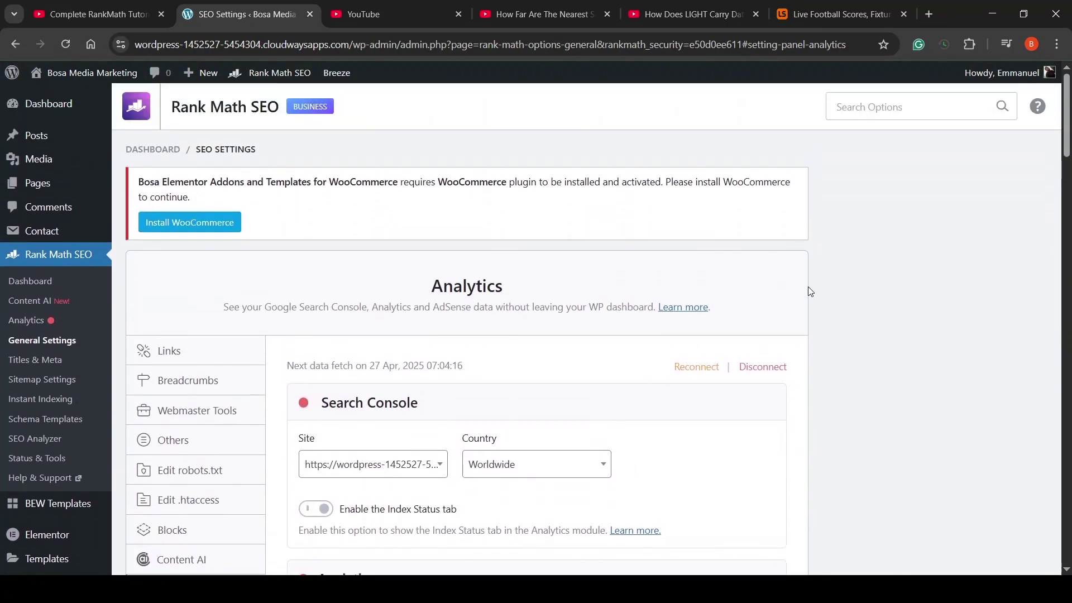
# Step: Set the Search Console country to United States in Rank Math's Analytics settings and save the changes
pyautogui.scroll(-2, 798, 296)
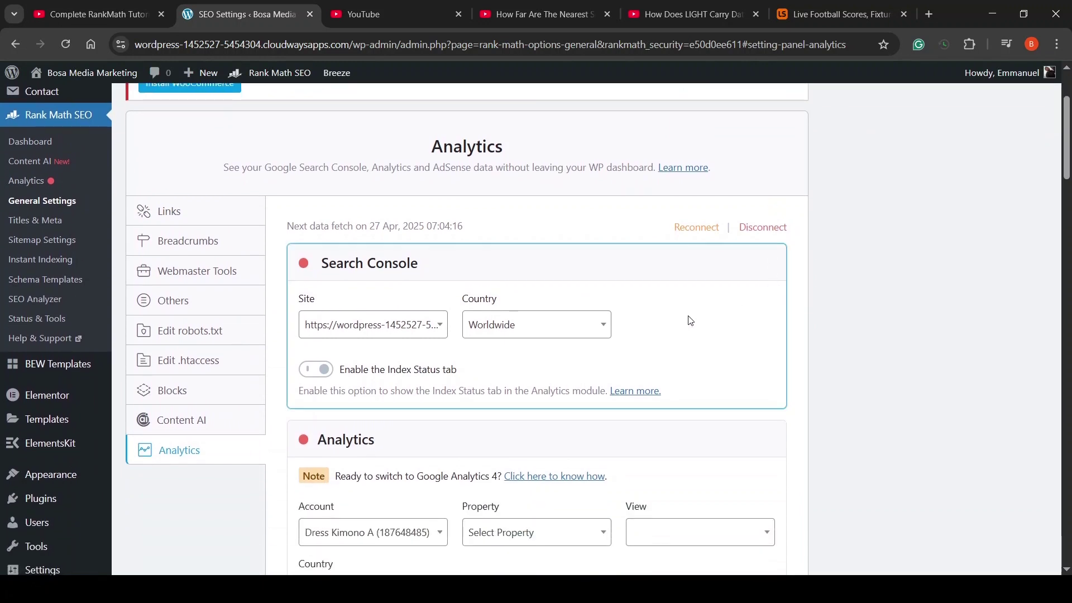
pyautogui.click(565, 331)
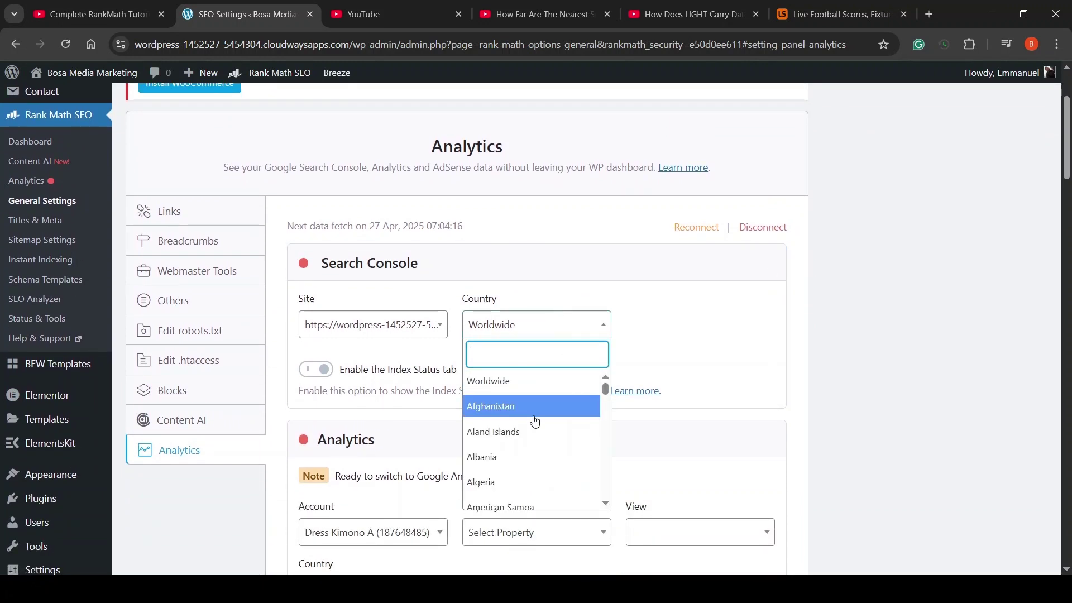
pyautogui.write('united states')
pyautogui.press('Return')
pyautogui.scroll(-2, 780, 249)
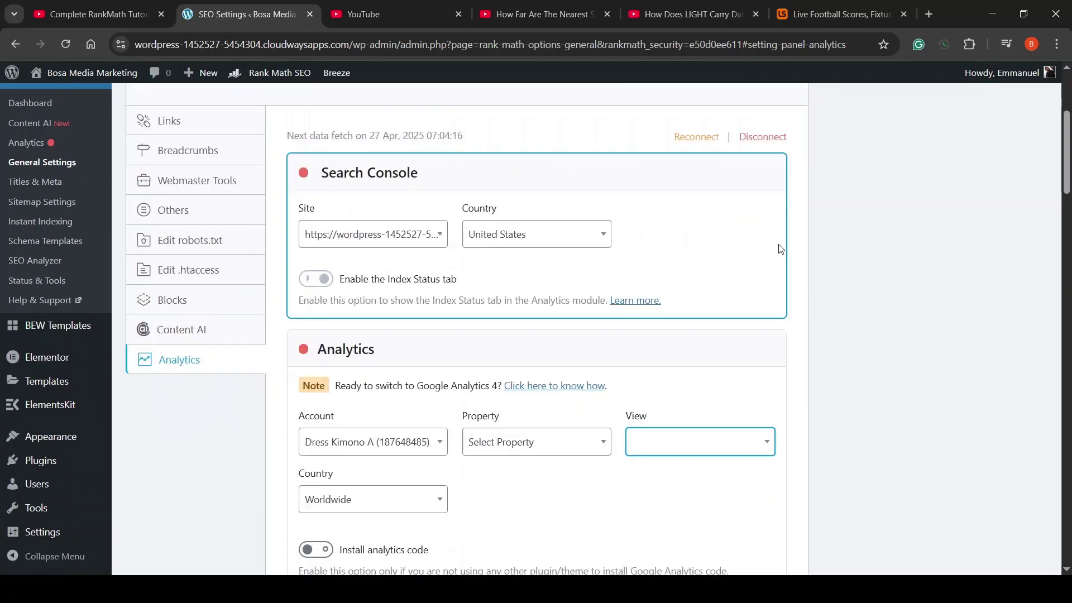
pyautogui.scroll(-20, 781, 249)
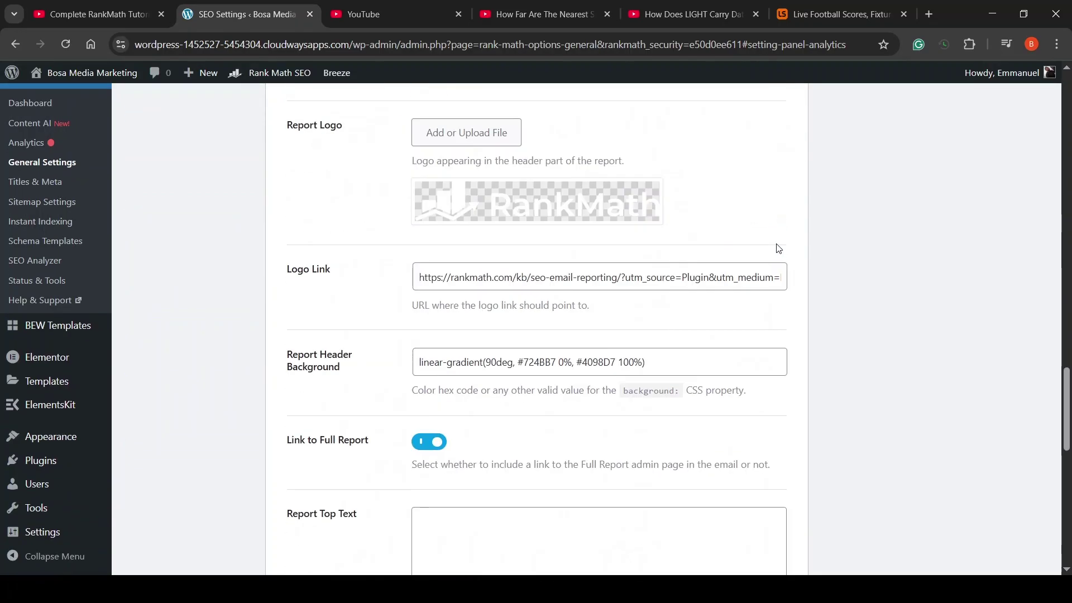
pyautogui.scroll(-12, 777, 247)
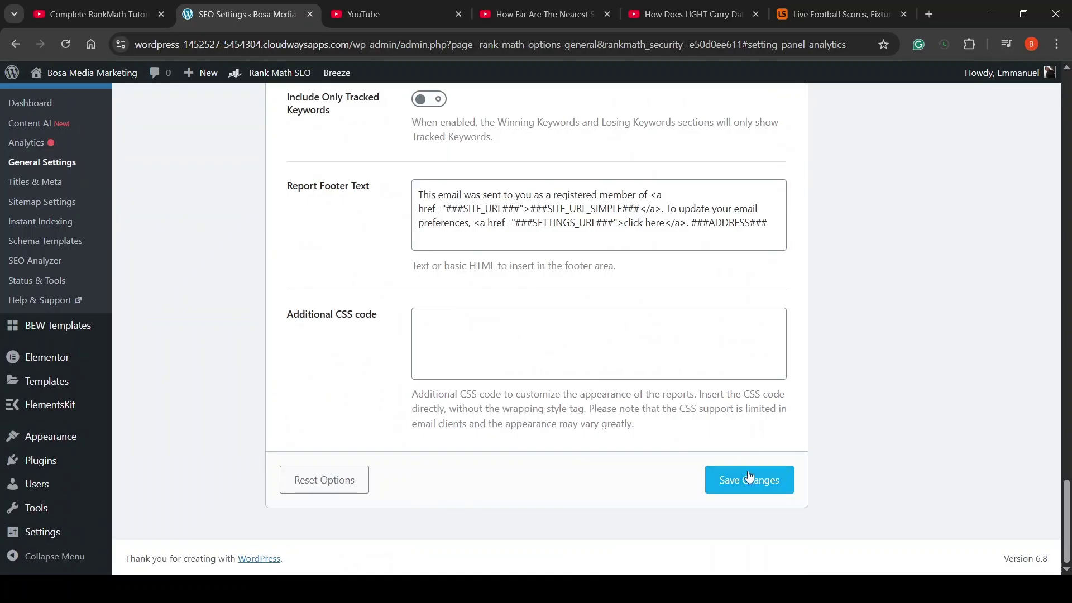
pyautogui.click(749, 478)
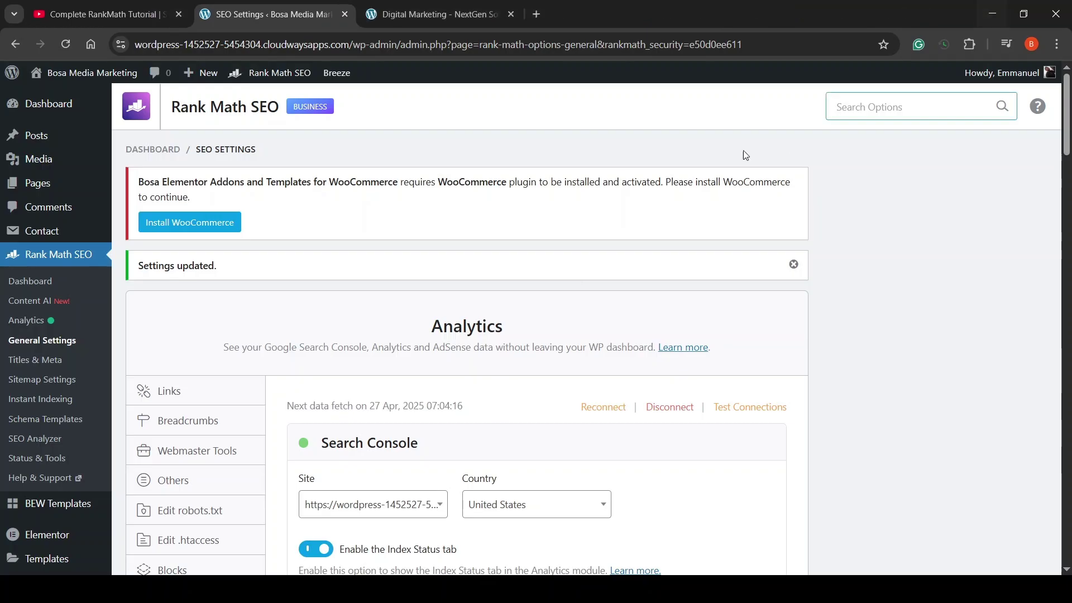
# Step: Search the web for "google search console" in a new browser tab and open the site's Search Console overview
pyautogui.click(535, 21)
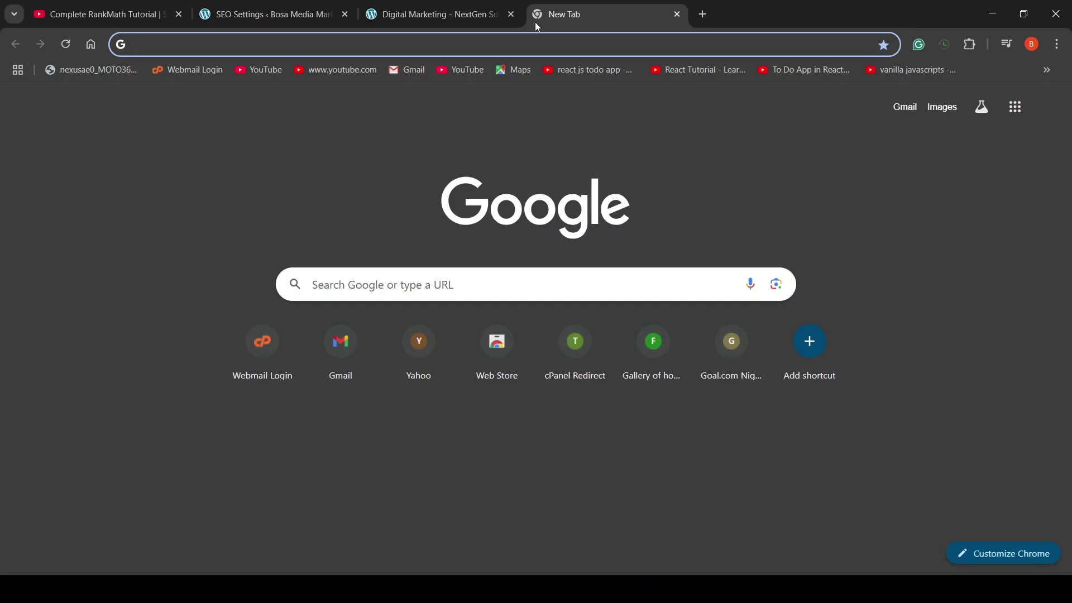
pyautogui.write('google search console')
pyautogui.press('Return')
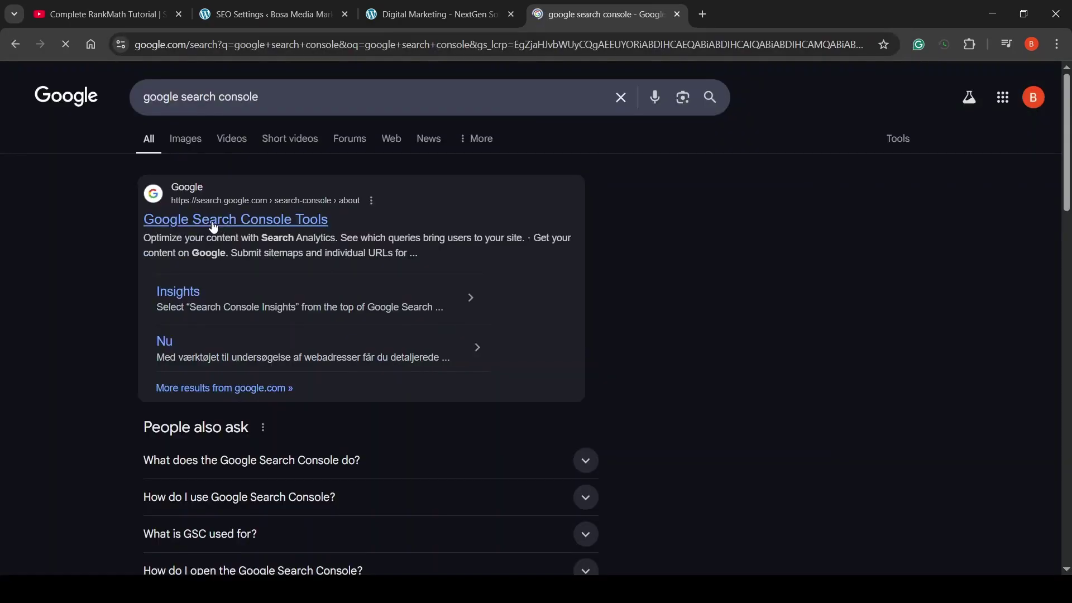
pyautogui.click(214, 226)
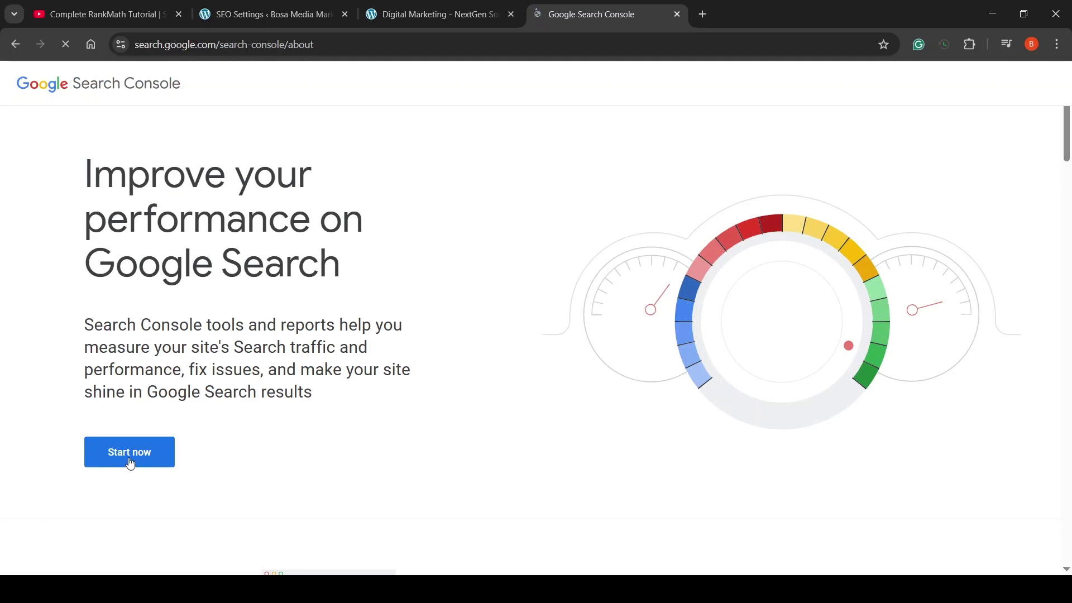
pyautogui.click(130, 464)
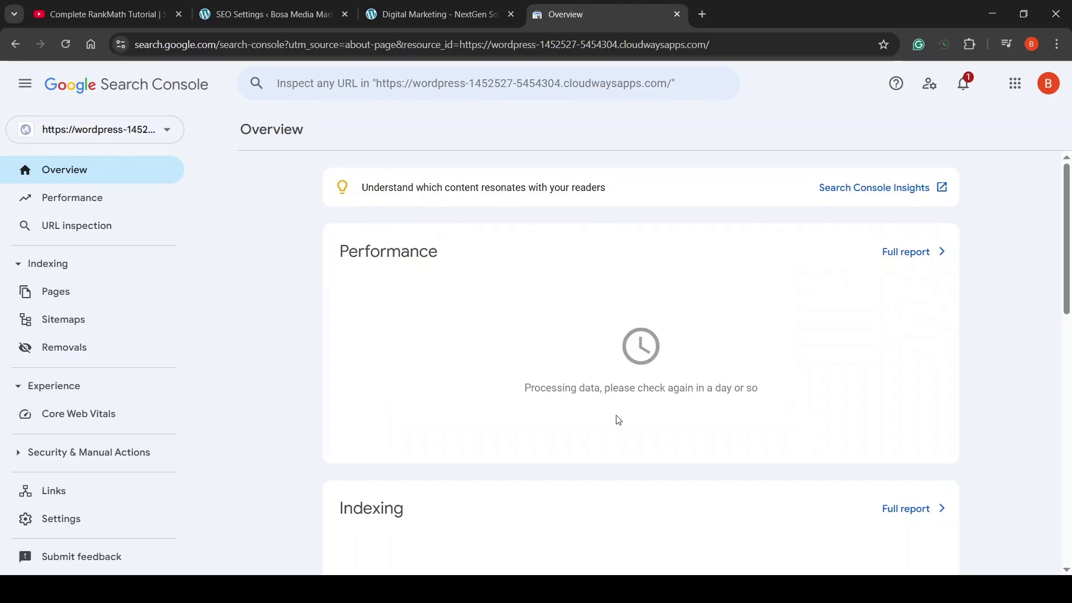
# Step: Switch to the WordPress admin, open Rank Math's Sitemap Settings and copy the link of the sitemap index
pyautogui.click(106, 14)
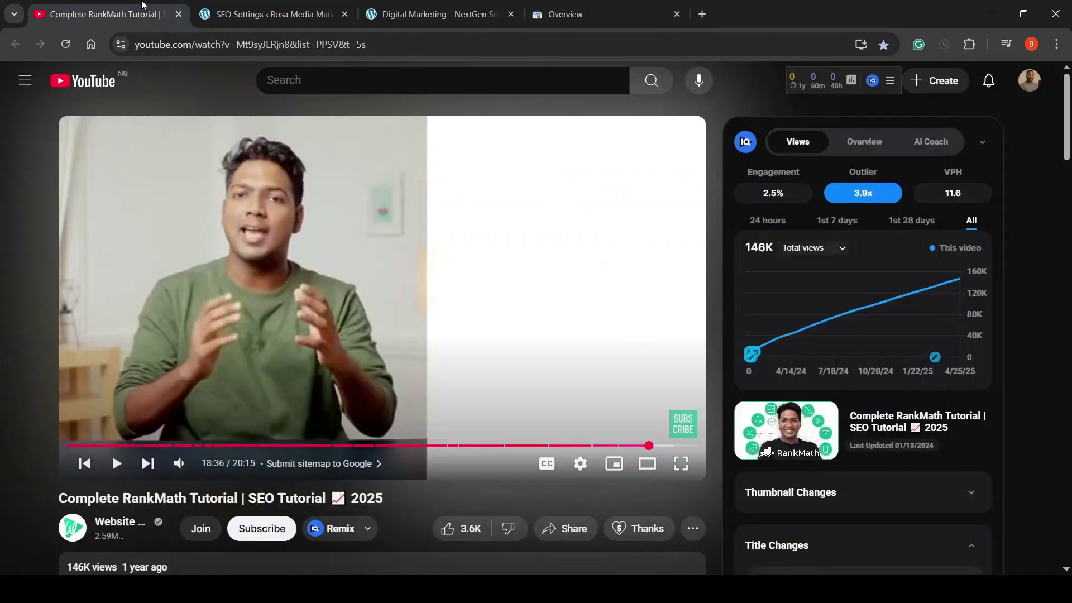
pyautogui.click(268, 14)
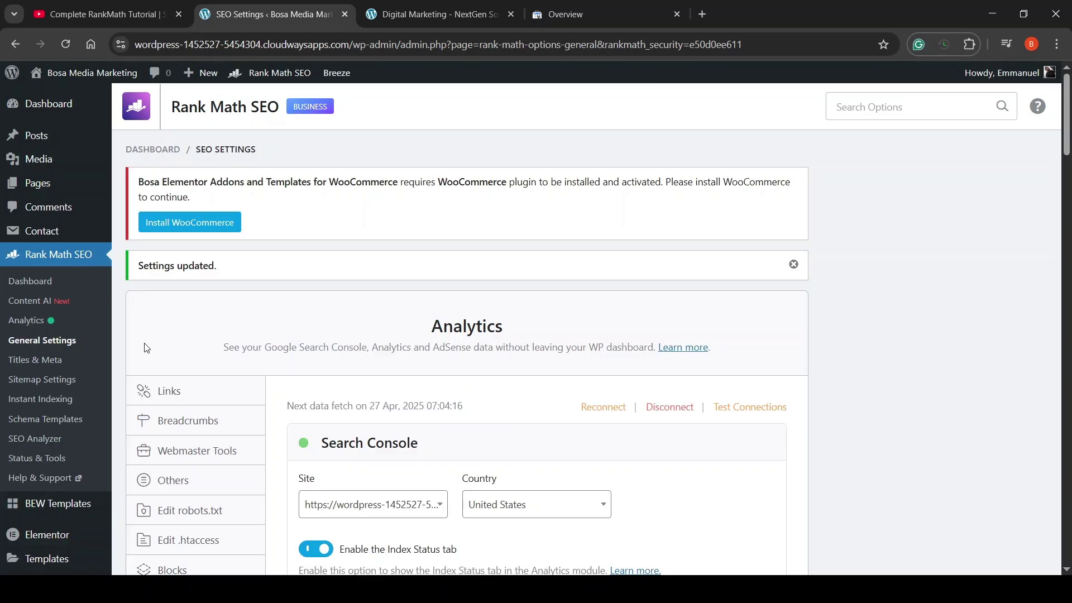
pyautogui.click(65, 380)
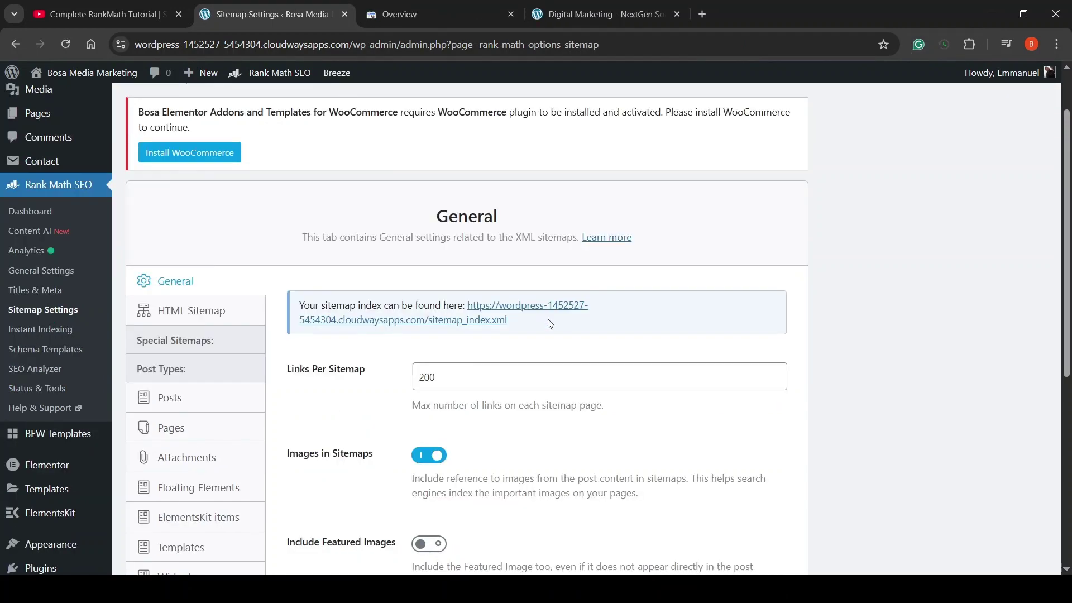
pyautogui.click(470, 313)
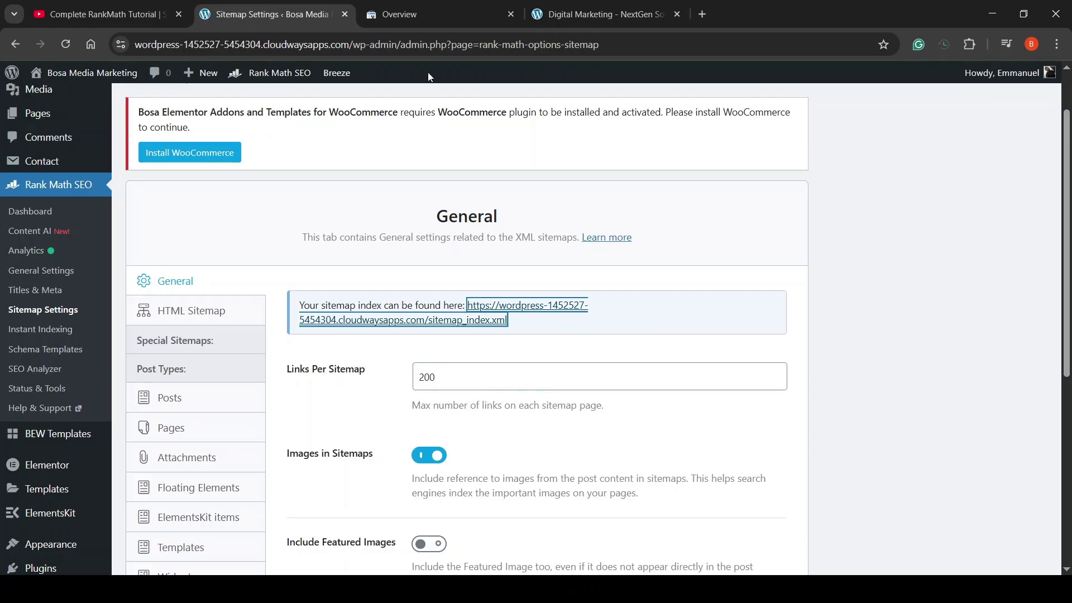
# Step: In Google Search Console's Sitemaps section, add the copied sitemap_index.xml URL as a new sitemap and submit it
pyautogui.click(440, 21)
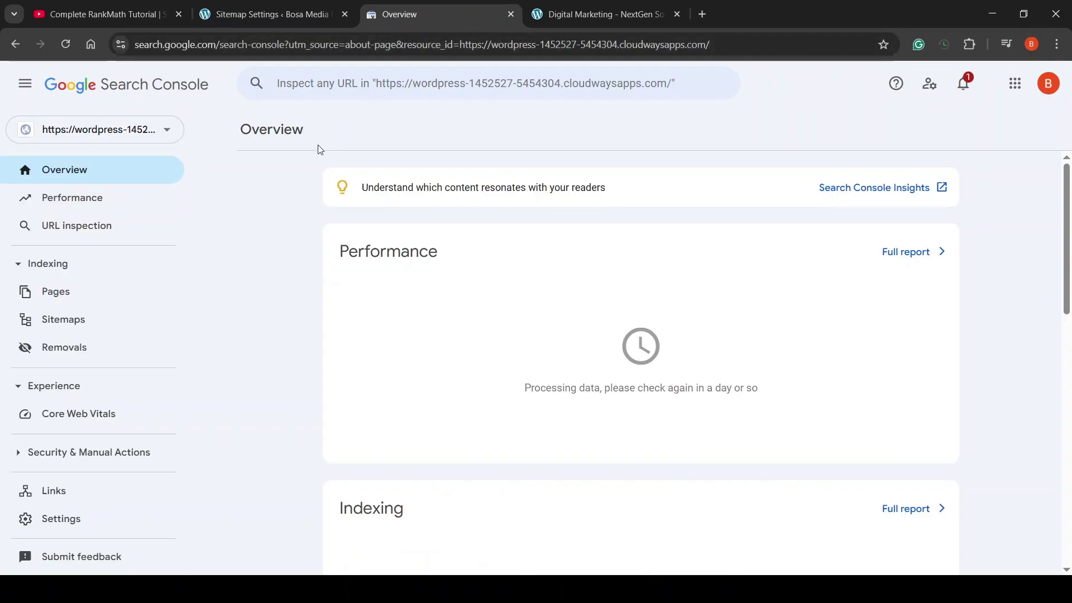
pyautogui.click(55, 320)
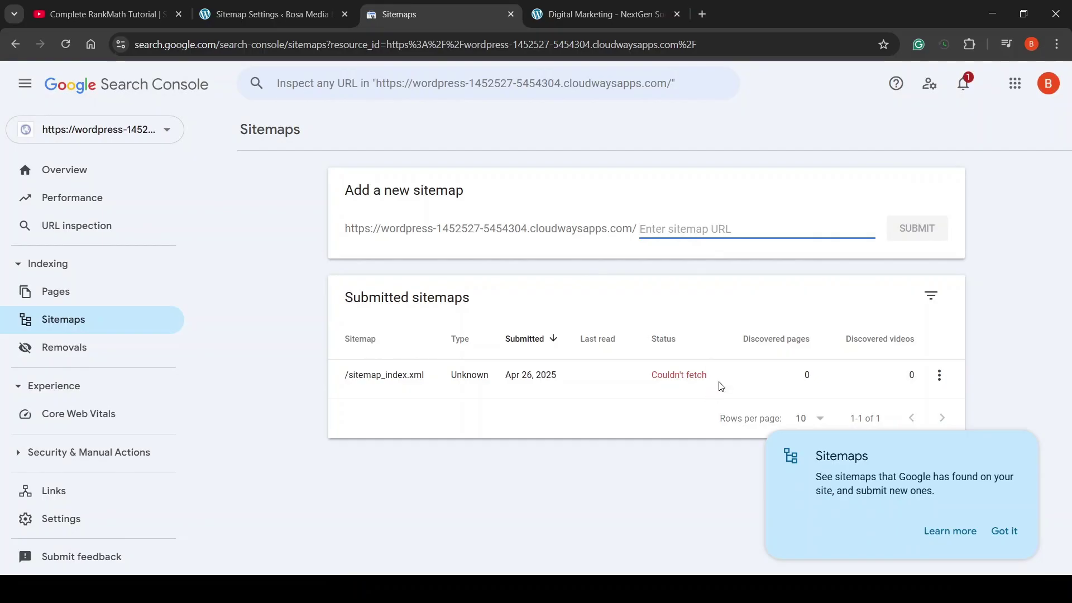
pyautogui.hotkey('ctrl', 'v')
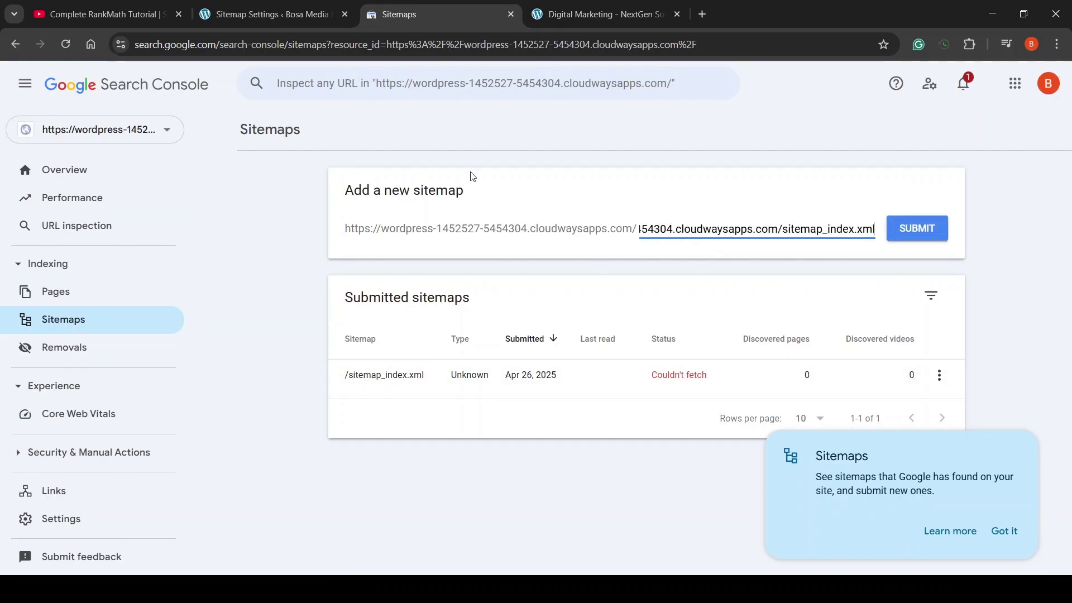
pyautogui.click(916, 234)
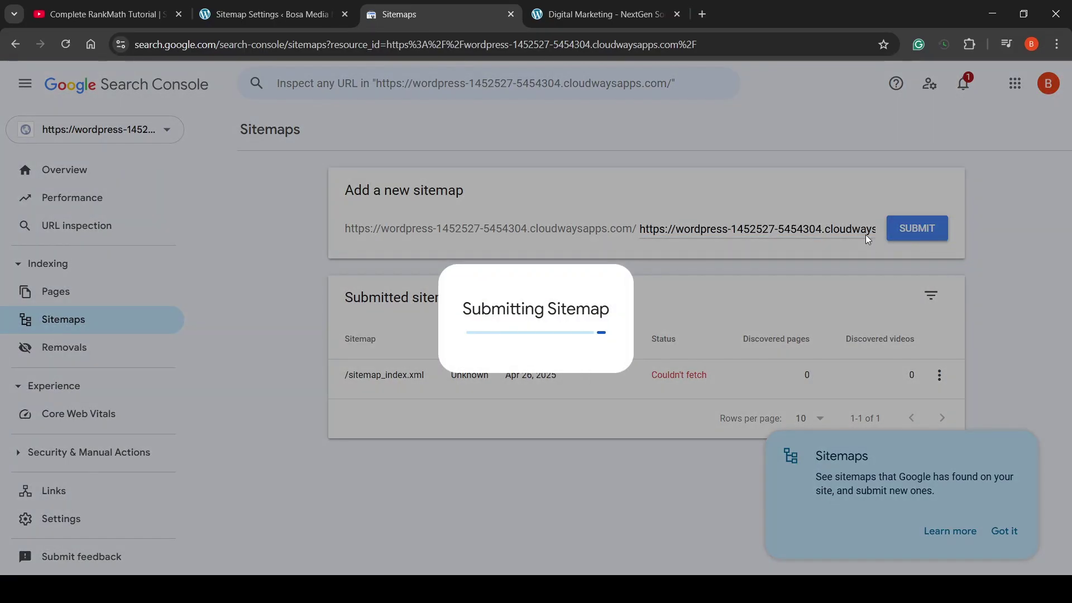